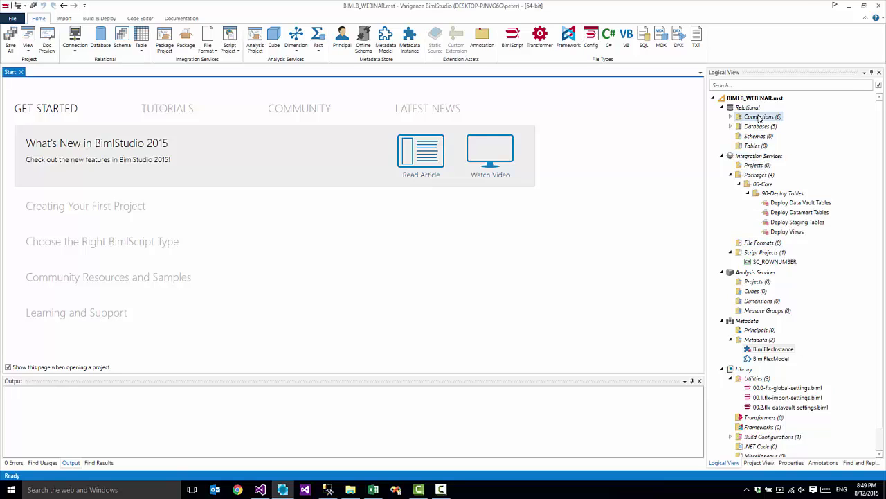
Collapse the Relational, Integration Services, Analysis Services, Metadata and Library groups in the project tree
{"action": "left_click", "coordinate": [722, 107]}
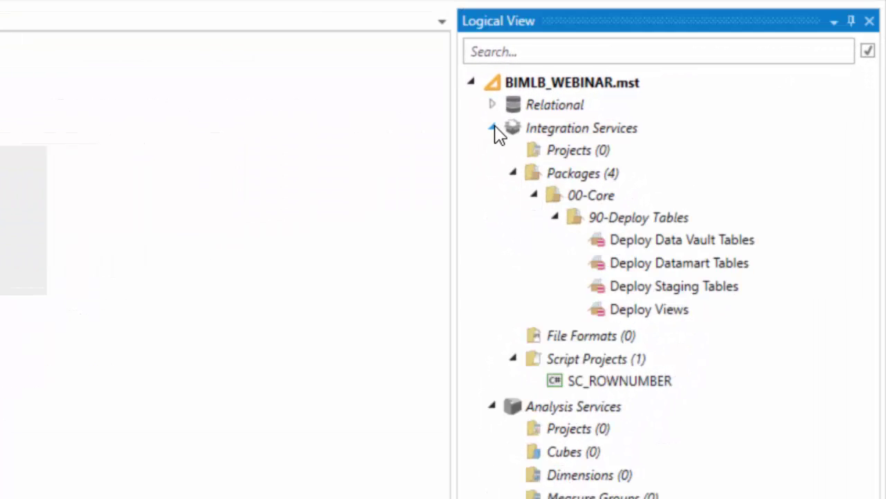
{"action": "left_click", "coordinate": [722, 156]}
{"action": "left_click", "coordinate": [492, 151]}
{"action": "left_click", "coordinate": [493, 175]}
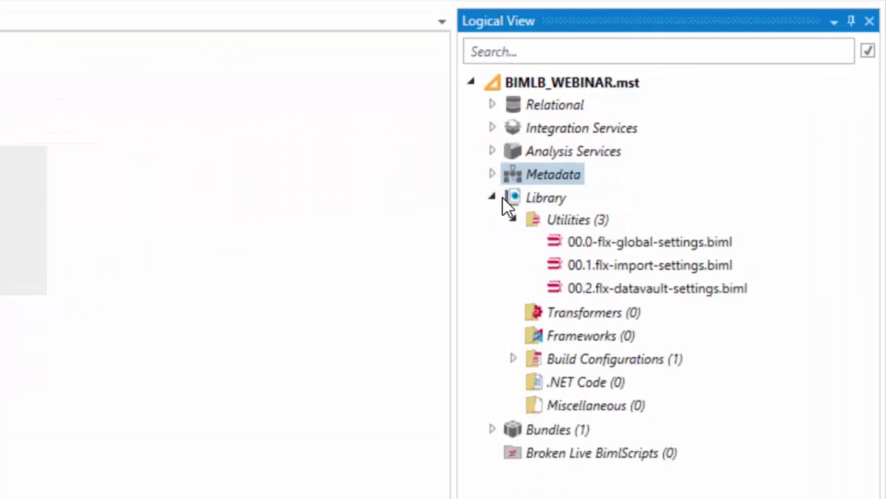
{"action": "left_click", "coordinate": [501, 201]}
{"action": "left_click", "coordinate": [492, 198]}
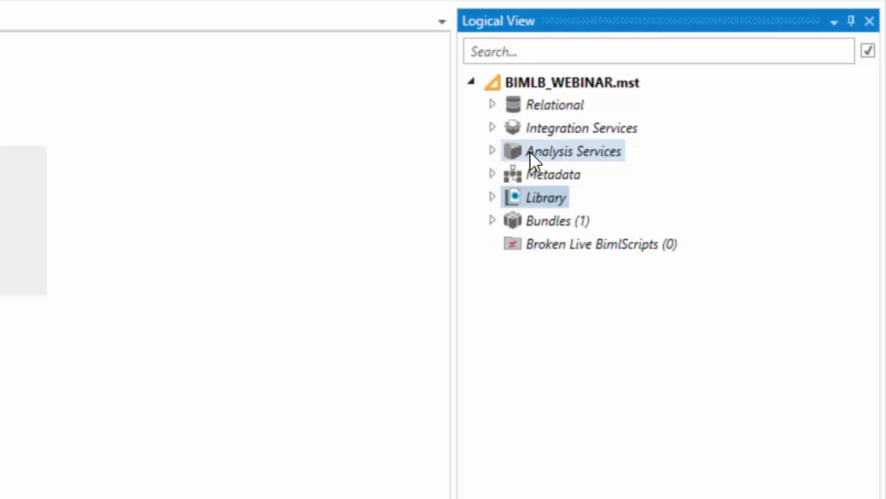
Open the Biml code of the BimlFlexModel metadata model, review its entity definitions, and close the file
{"action": "left_click", "coordinate": [492, 175]}
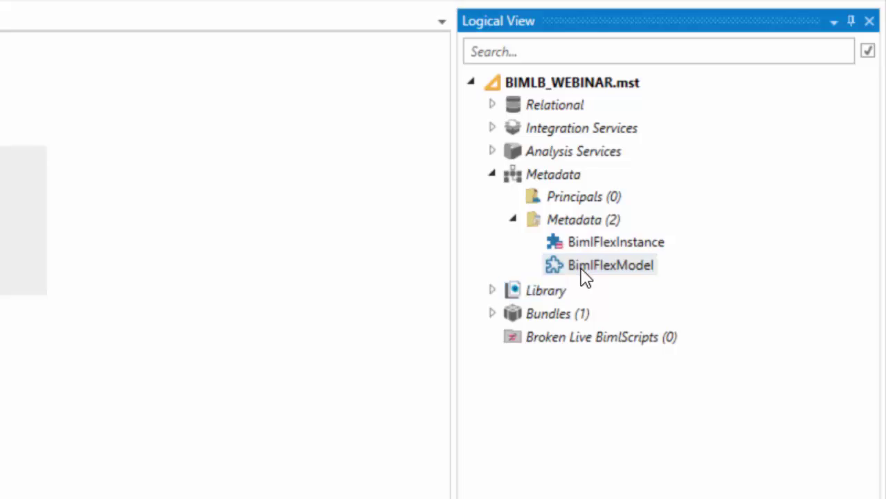
{"action": "right_click", "coordinate": [586, 277]}
{"action": "left_click", "coordinate": [651, 279]}
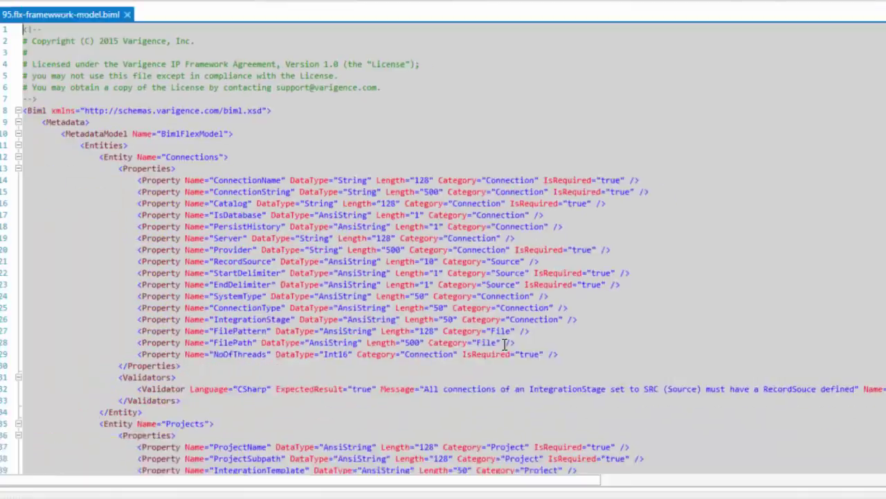
{"action": "scroll", "coordinate": [533, 277], "scroll_direction": "down", "scroll_amount": 15}
{"action": "scroll", "coordinate": [528, 291], "scroll_direction": "down", "scroll_amount": 20}
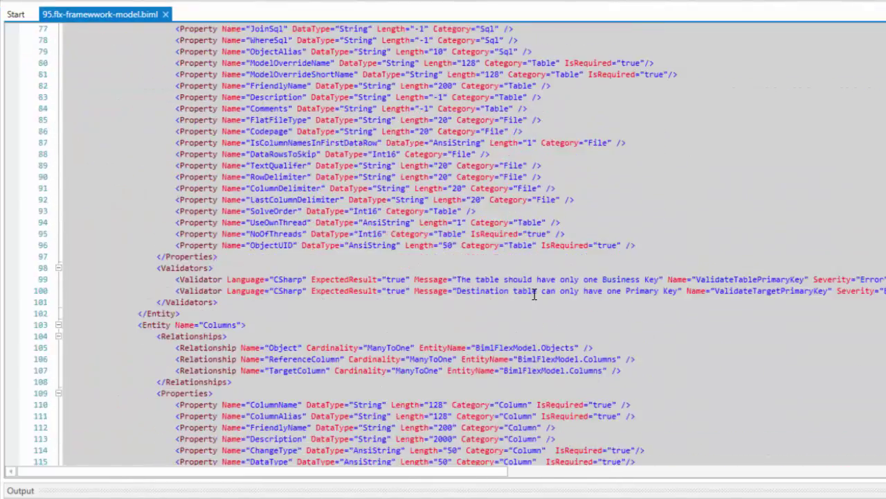
{"action": "scroll", "coordinate": [529, 265], "scroll_direction": "down", "scroll_amount": 11}
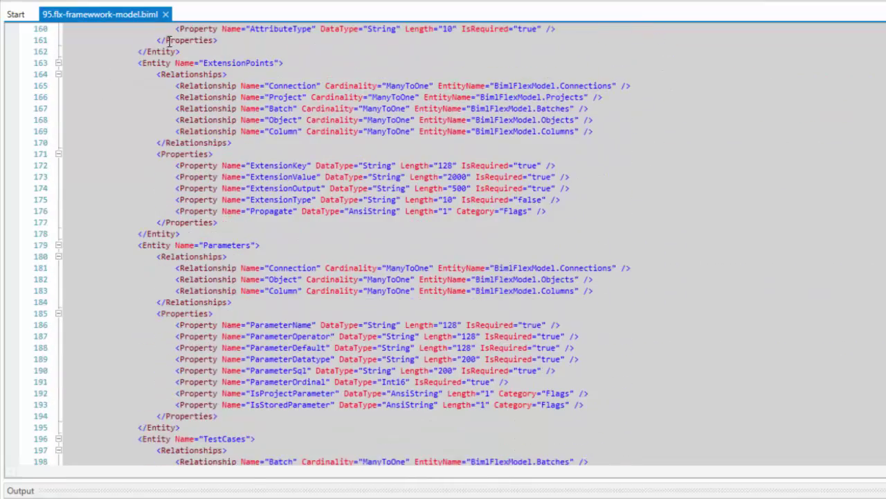
{"action": "left_click", "coordinate": [165, 14]}
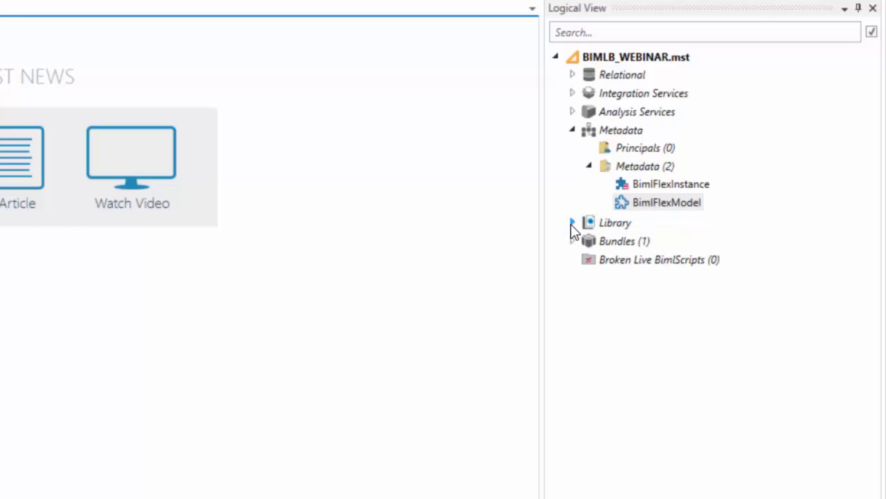
Open 00.0-flx-global-settings.biml from the Library utilities, enlarge its input editor and magnify the code to 150%
{"action": "left_click", "coordinate": [572, 222]}
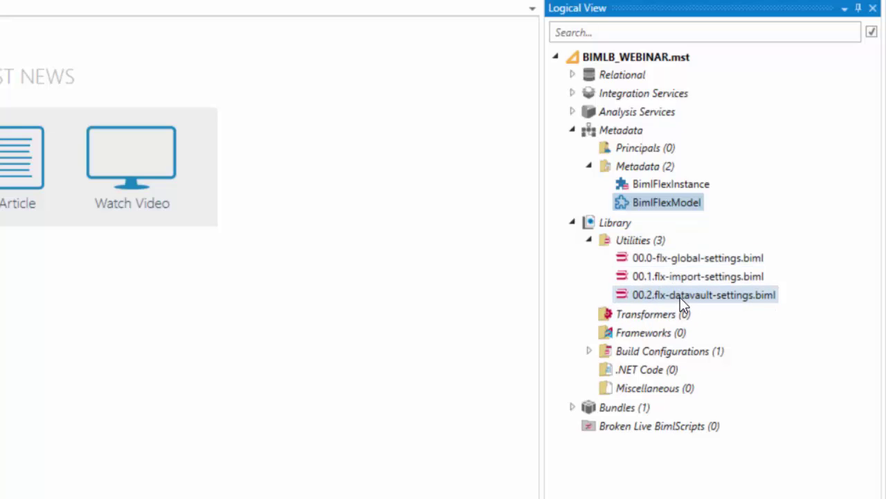
{"action": "double_click", "coordinate": [626, 259]}
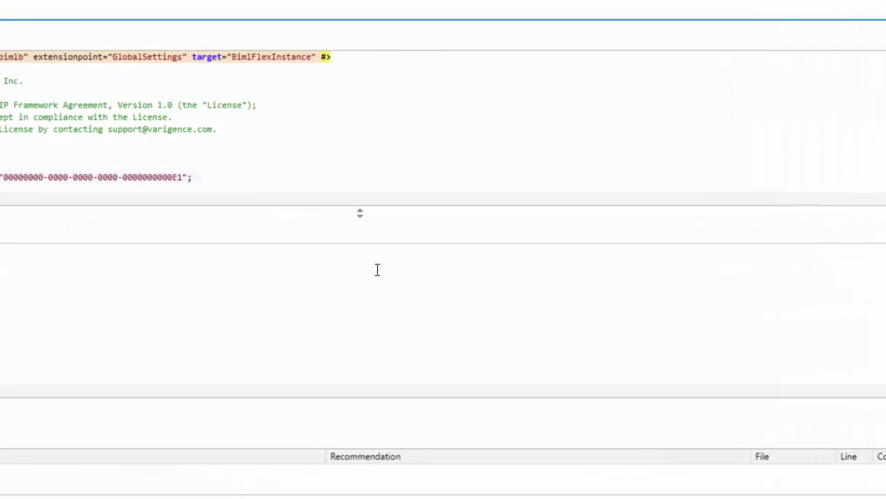
{"action": "left_click_drag", "start_coordinate": [360, 213], "coordinate": [353, 416]}
{"action": "scroll", "coordinate": [346, 323], "scroll_direction": "up", "scroll_amount": 2}
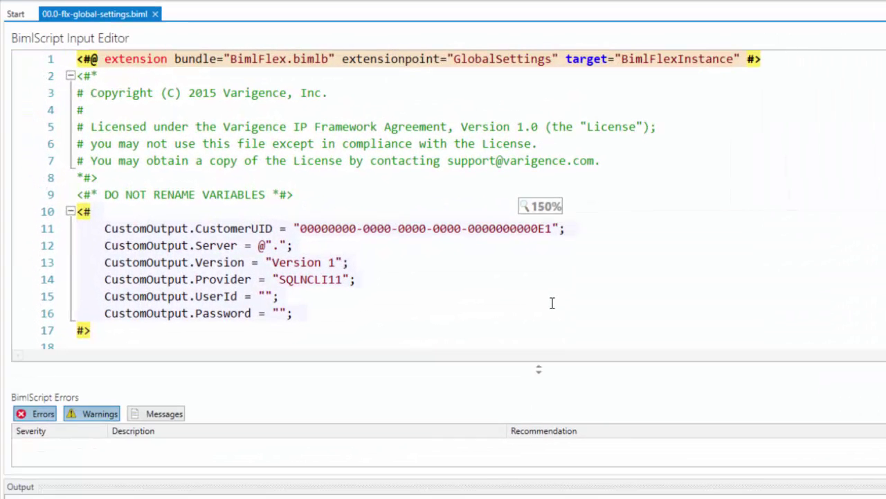
Examine the CustomerUID and Server variables in the global settings script
{"action": "left_click_drag", "start_coordinate": [196, 228], "coordinate": [279, 227]}
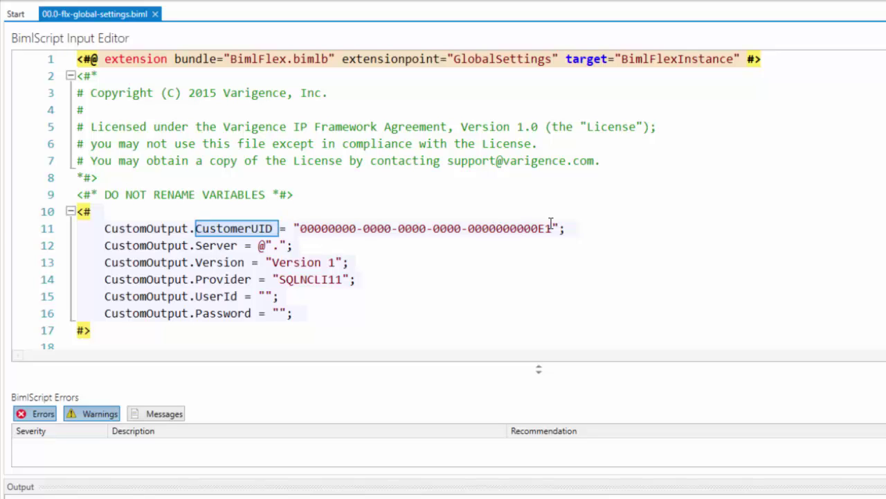
{"action": "left_click_drag", "start_coordinate": [552, 228], "coordinate": [300, 228]}
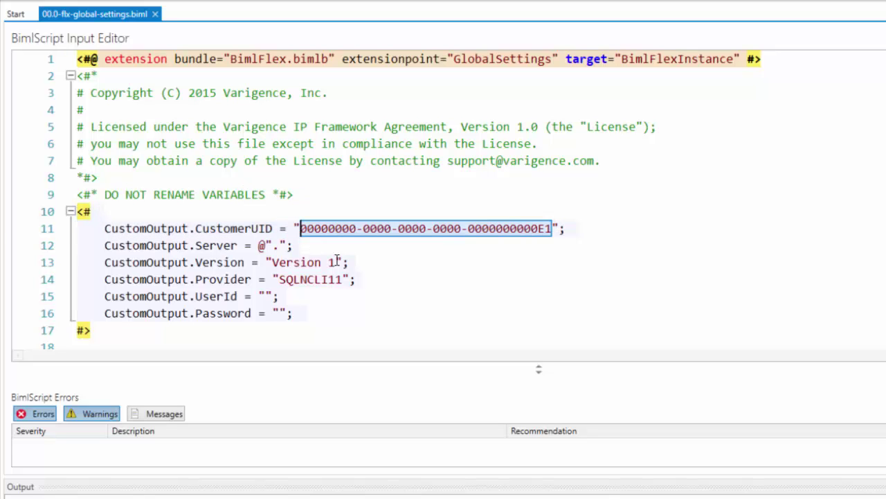
{"action": "left_click", "coordinate": [105, 228]}
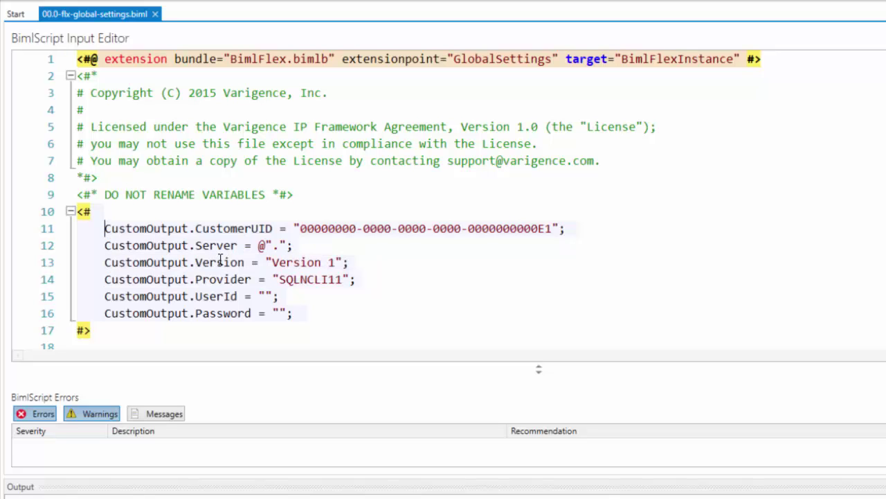
{"action": "left_click", "coordinate": [275, 246]}
{"action": "type", "text": "."}
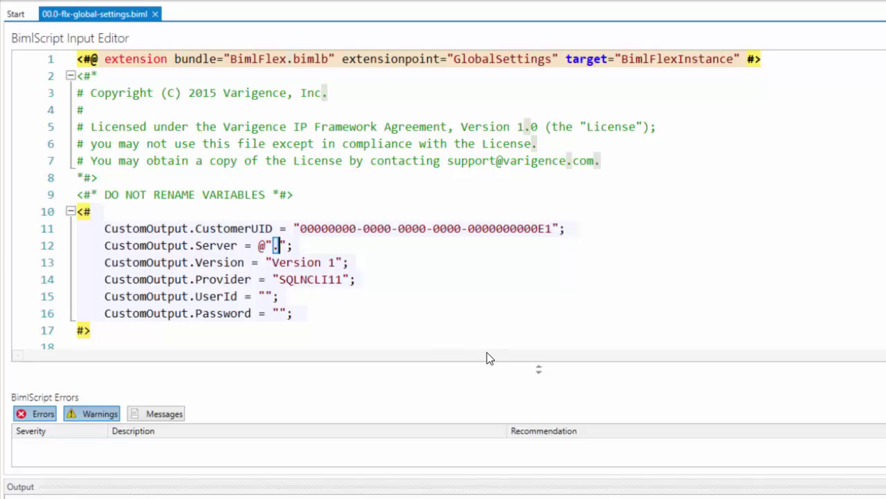
Examine the Version, Provider, UserId and Password variables in the global settings script
{"action": "left_click_drag", "start_coordinate": [335, 263], "coordinate": [272, 259]}
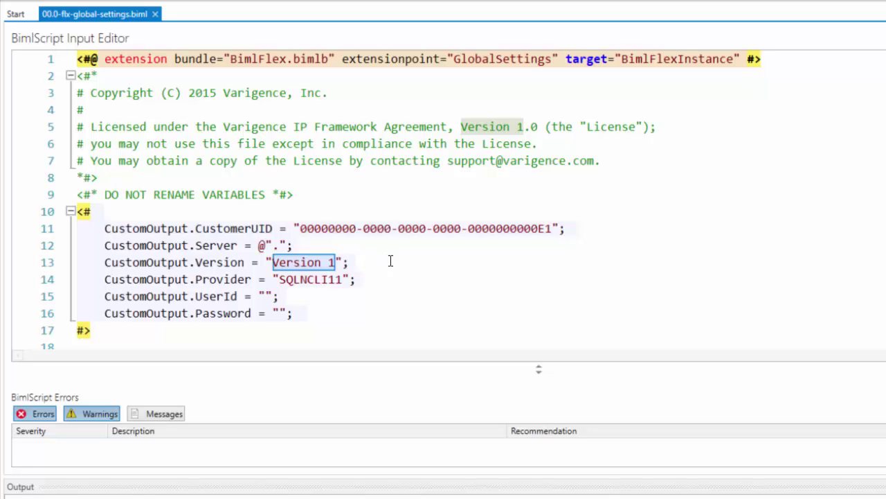
{"action": "left_click", "coordinate": [302, 314]}
{"action": "left_click_drag", "start_coordinate": [291, 315], "coordinate": [61, 281]}
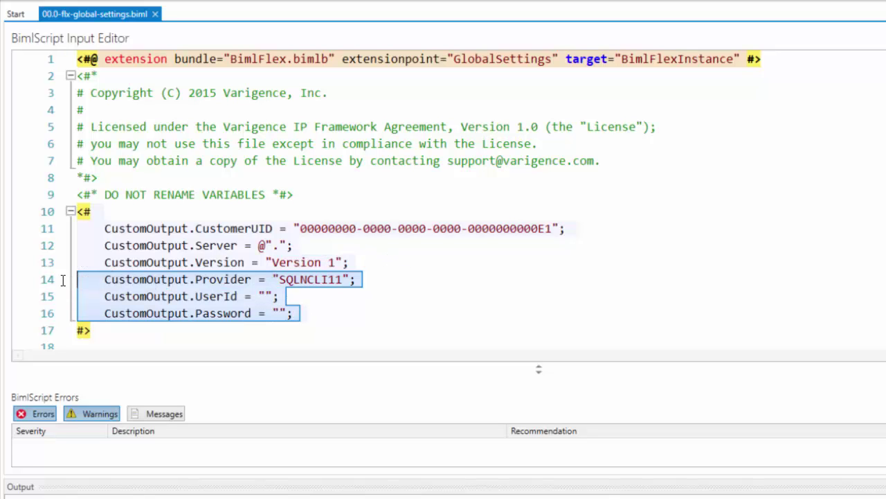
{"action": "left_click", "coordinate": [435, 317]}
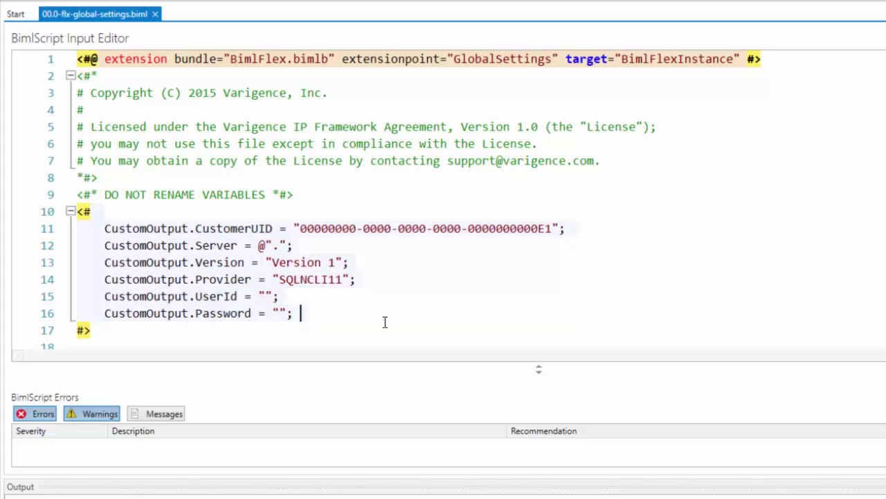
{"action": "left_click_drag", "start_coordinate": [289, 317], "coordinate": [62, 295]}
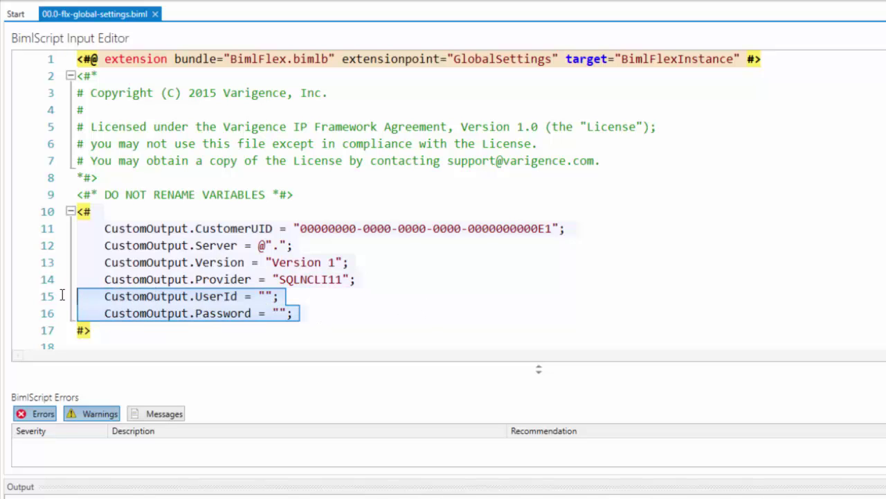
{"action": "left_click", "coordinate": [317, 317]}
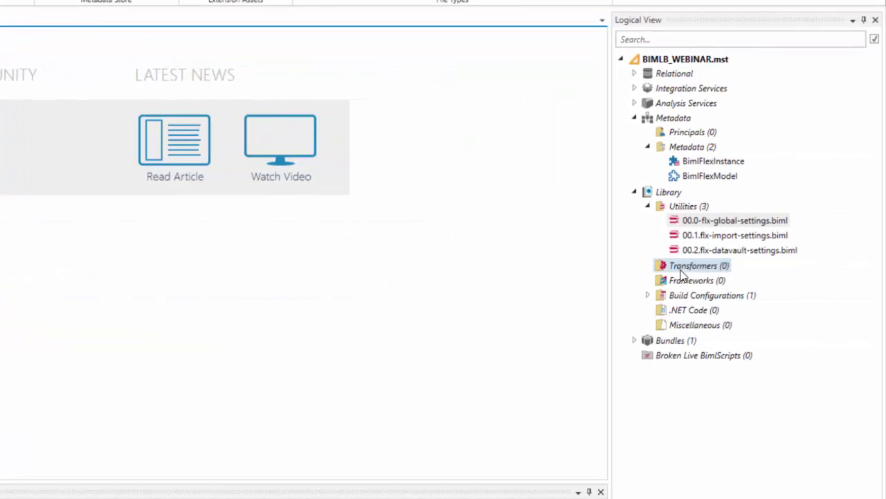
Expand the project's Bundles group and open the BimlFlex.bimlb bundle
{"action": "left_click", "coordinate": [741, 236]}
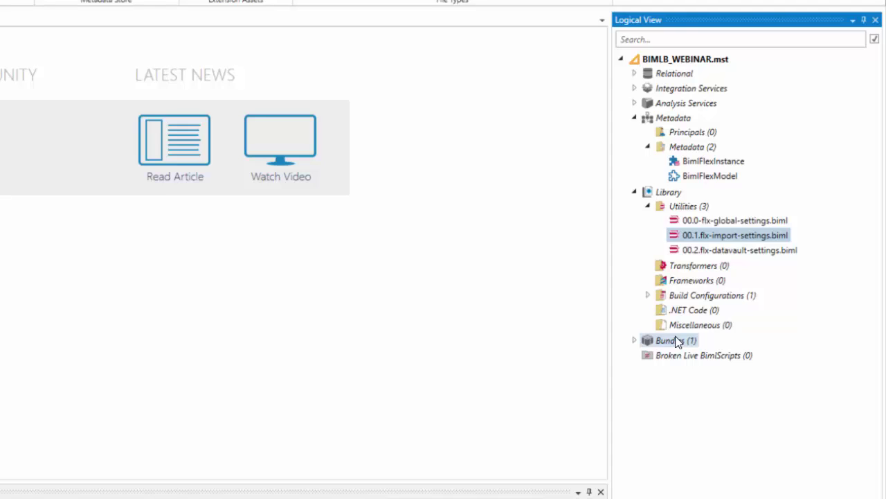
{"action": "left_click", "coordinate": [634, 340]}
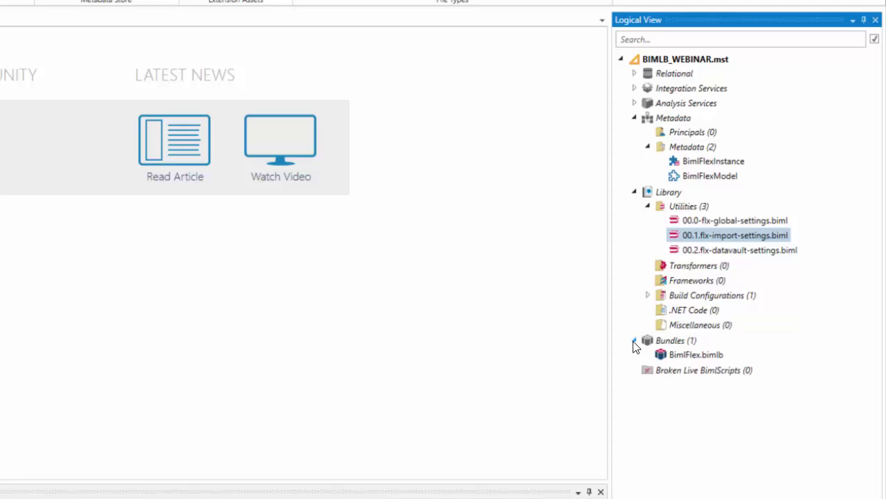
{"action": "double_click", "coordinate": [679, 355]}
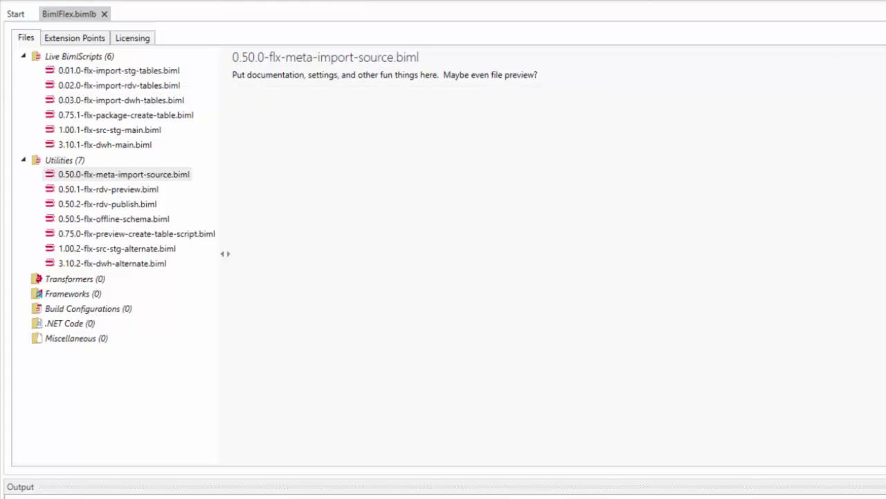
Look through the bundle's live table-import scripts and 0.75.1-flx-package-create-table.biml
{"action": "left_click", "coordinate": [144, 71]}
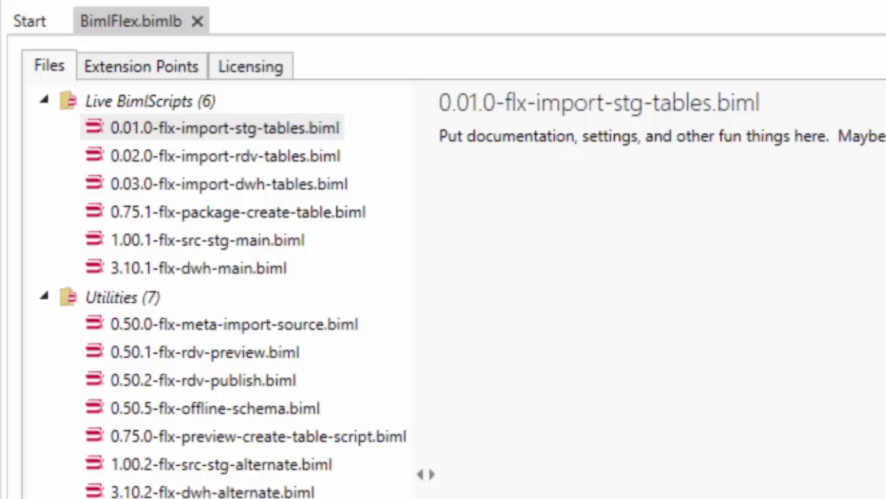
{"action": "left_click", "coordinate": [212, 183]}
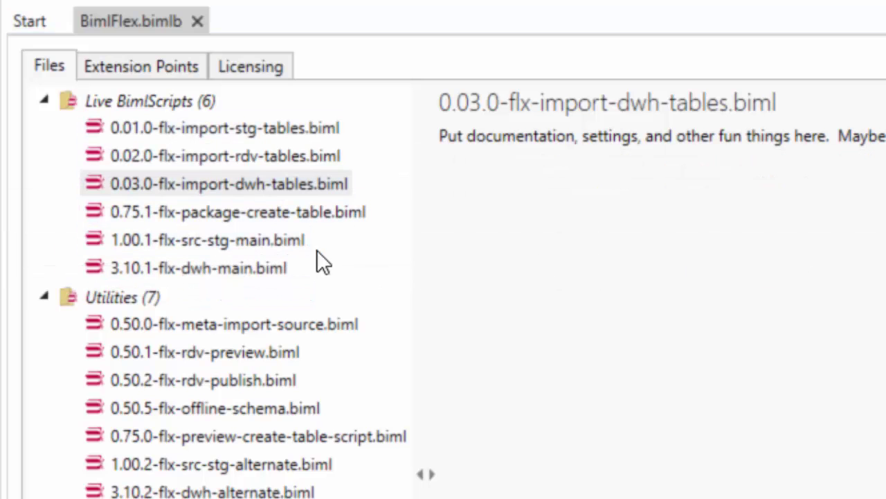
{"action": "left_click", "coordinate": [247, 214]}
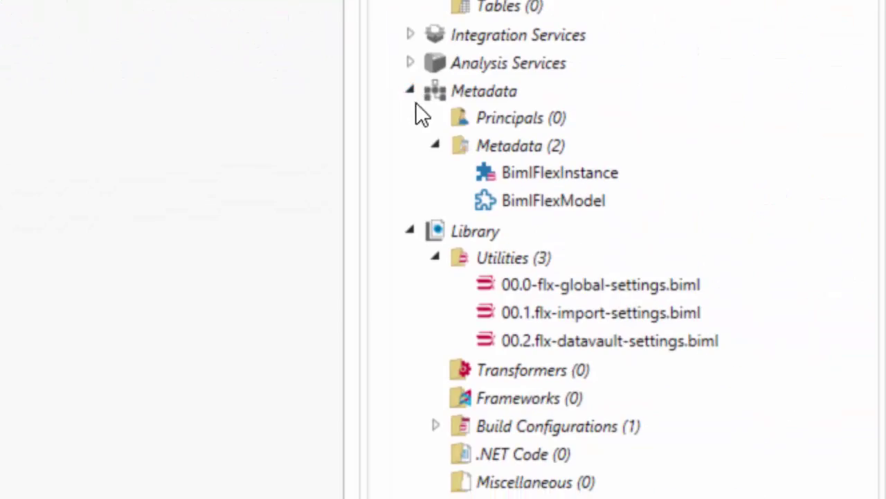
Expand Integration Services in the project tree and inspect the packages under 90-Deploy Tables
{"action": "left_click", "coordinate": [411, 34]}
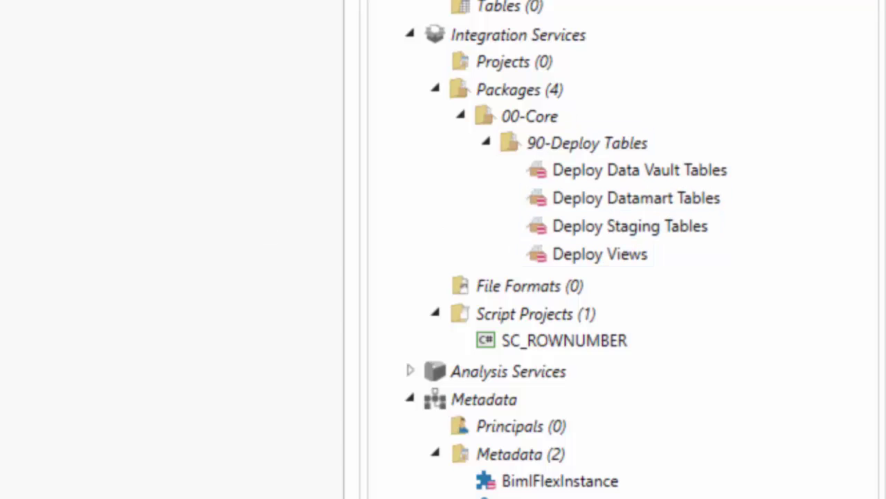
{"action": "left_click", "coordinate": [566, 196]}
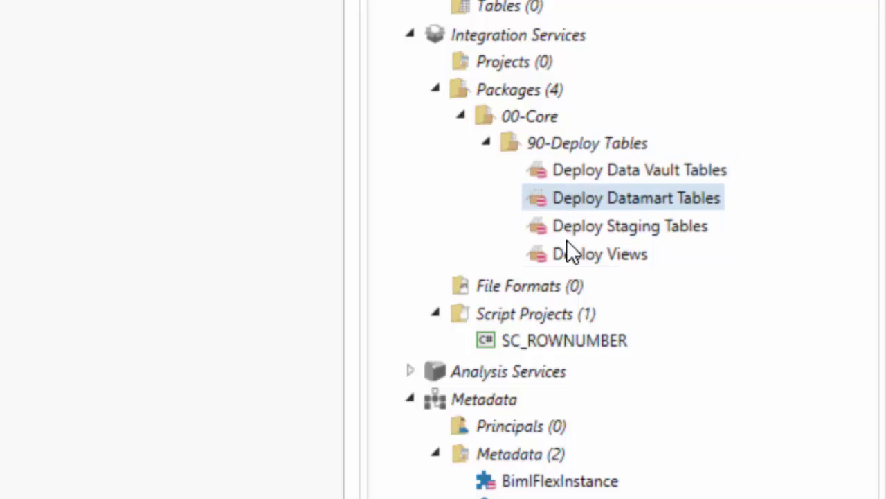
{"action": "left_click", "coordinate": [488, 143]}
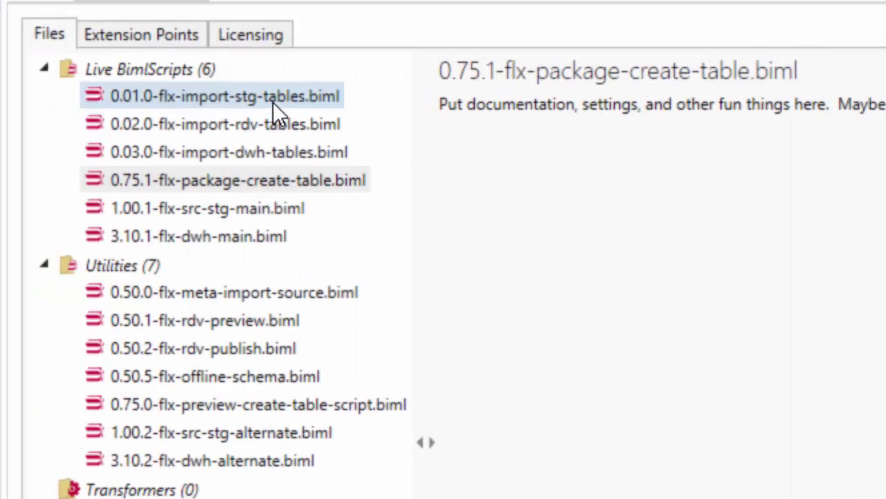
Highlight the bundle's live scripts from 0.01.0-flx-import-stg-tables.biml through 0.75.1-flx-package-create-table.biml
{"action": "left_click", "coordinate": [273, 102], "text": "shift"}
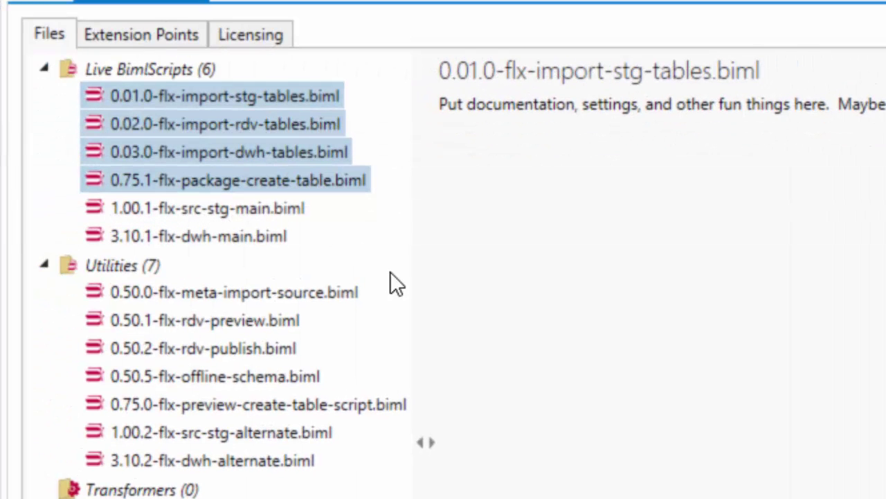
{"action": "left_click", "coordinate": [330, 181]}
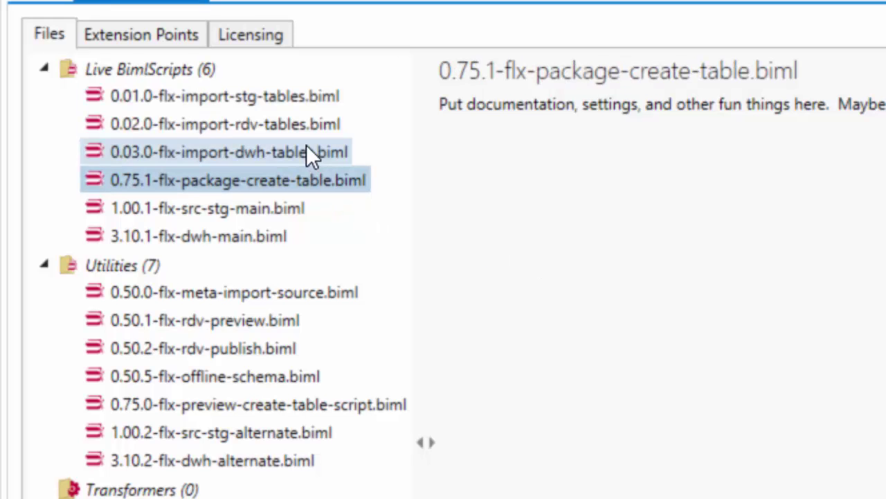
{"action": "left_click", "coordinate": [294, 104]}
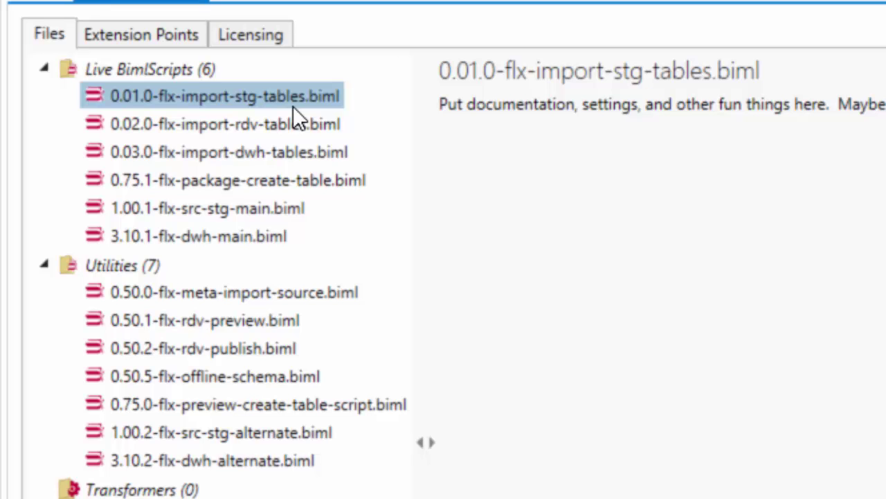
{"action": "left_click", "coordinate": [257, 189], "text": "shift"}
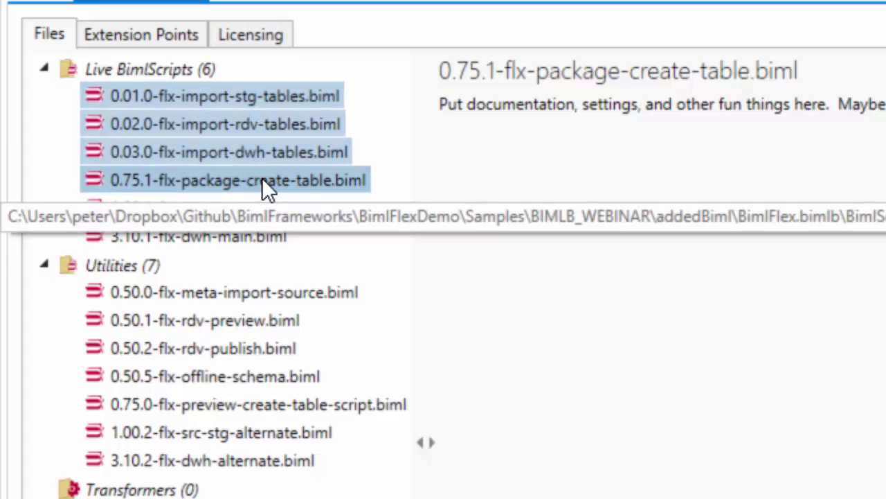
Open the live script 1.00.1-flx-src-stg-main.biml from the bundle in the BimlScript editor
{"action": "left_click", "coordinate": [260, 212]}
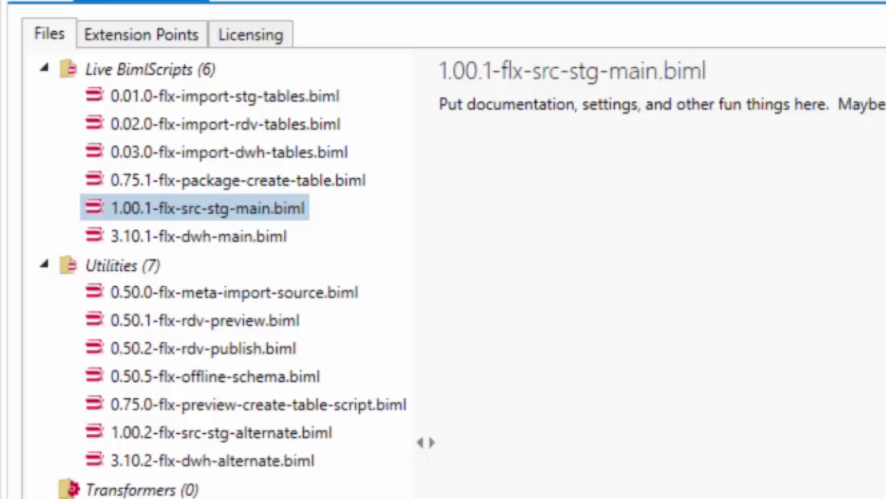
{"action": "double_click", "coordinate": [156, 211]}
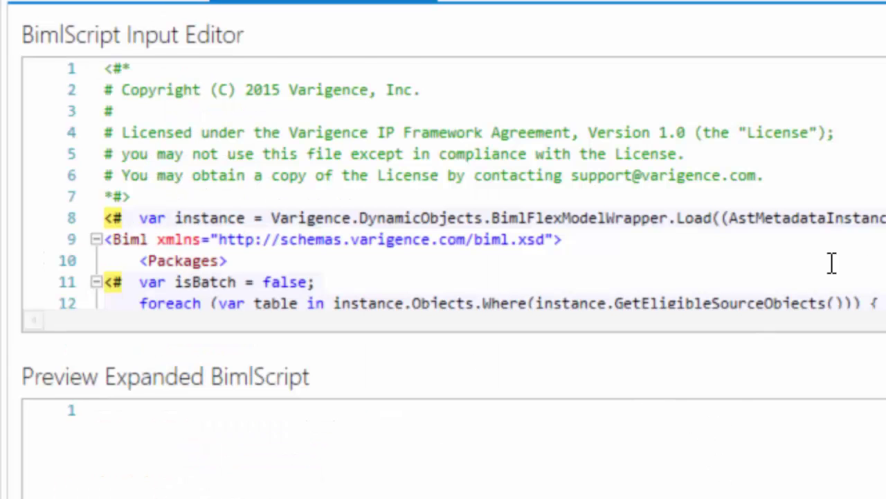
Examine the include directives on lines 16 to 18 of 1.00.1-flx-src-stg-main.biml, highlighting them in the script
{"action": "scroll", "coordinate": [833, 259], "scroll_direction": "down", "scroll_amount": 3}
{"action": "scroll", "coordinate": [866, 268], "scroll_direction": "down", "scroll_amount": 1}
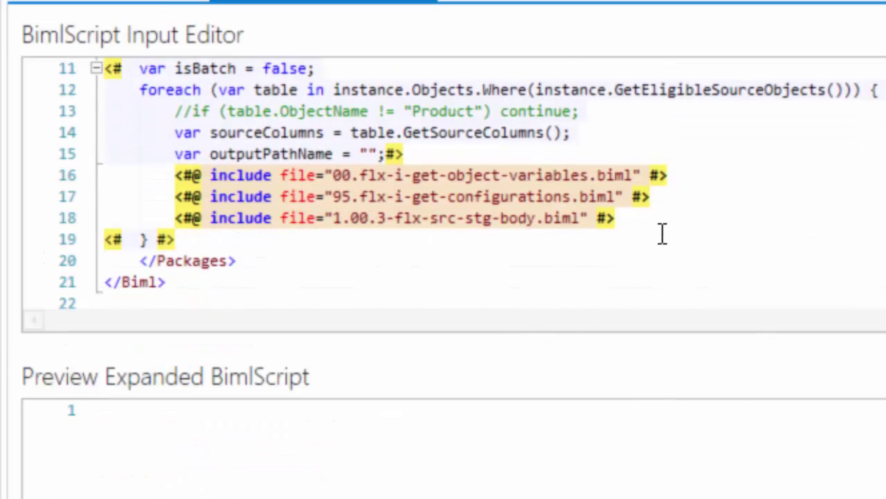
{"action": "left_click_drag", "start_coordinate": [661, 229], "coordinate": [68, 173]}
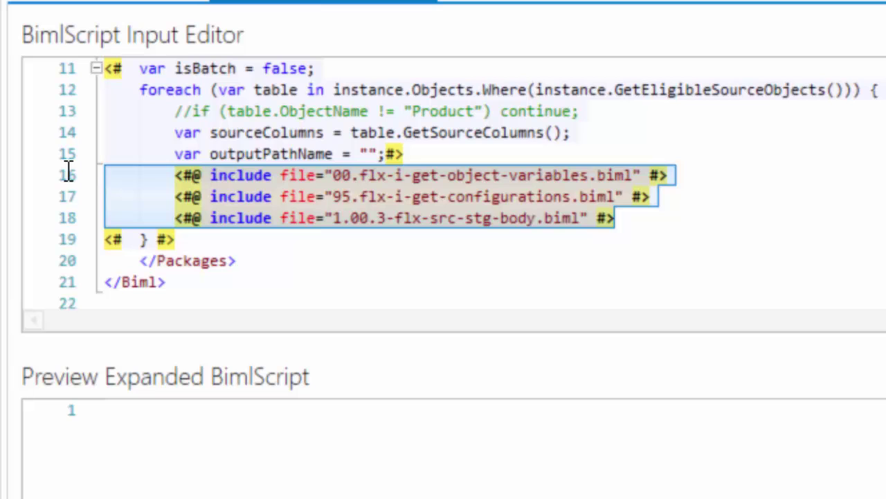
{"action": "left_click", "coordinate": [639, 227]}
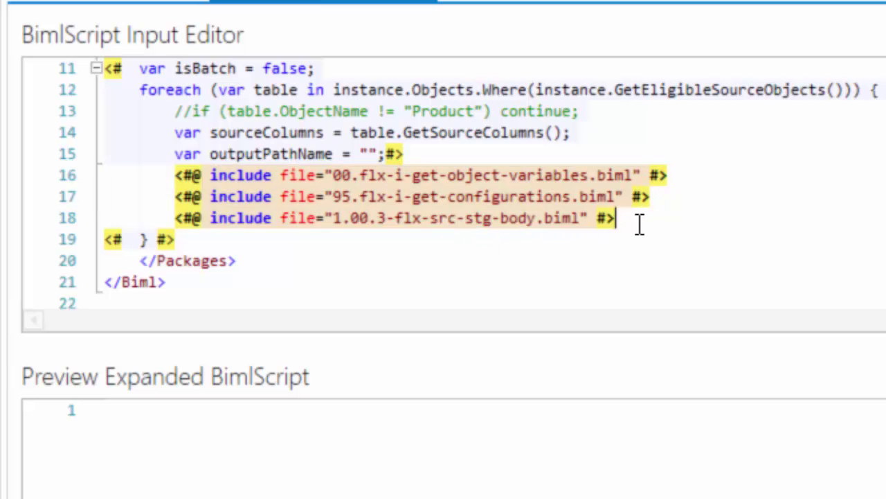
{"action": "left_click_drag", "start_coordinate": [640, 227], "coordinate": [59, 154]}
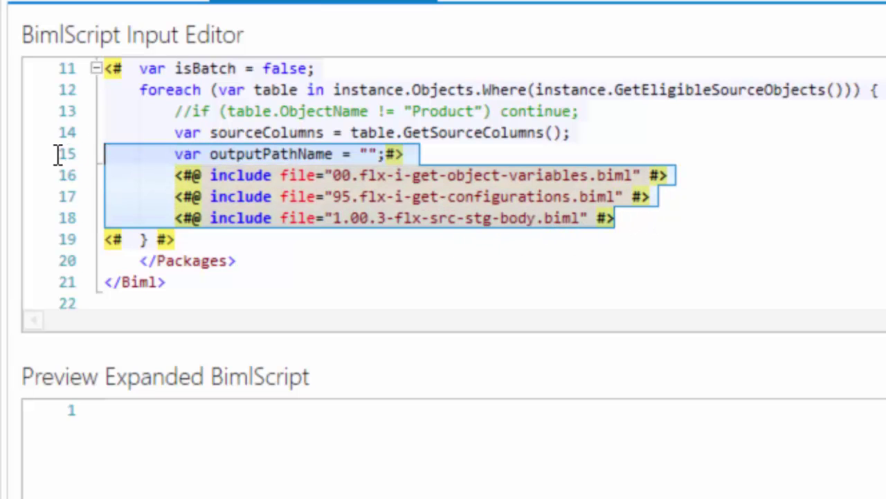
{"action": "left_click", "coordinate": [378, 196]}
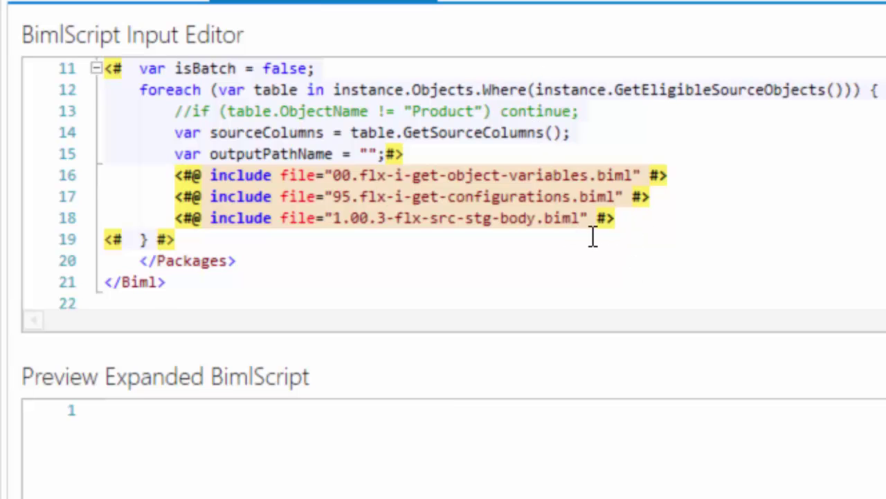
{"action": "scroll", "coordinate": [594, 238], "scroll_direction": "up", "scroll_amount": 2}
{"action": "scroll", "coordinate": [430, 197], "scroll_direction": "down", "scroll_amount": 1}
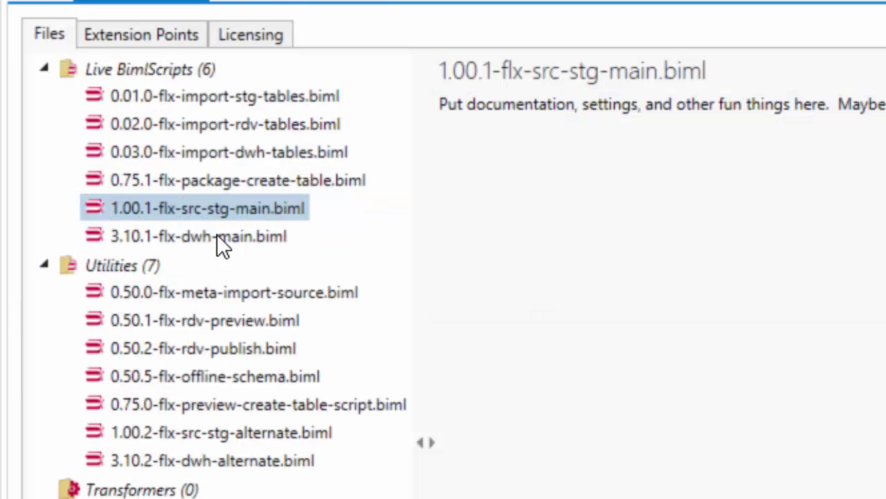
Open the utility script 0.50.0-flx-meta-import-source.biml from the bundle and highlight its include of 0.50.5-flx-i-meta-source-body.biml
{"action": "left_click", "coordinate": [174, 233], "text": "ctrl"}
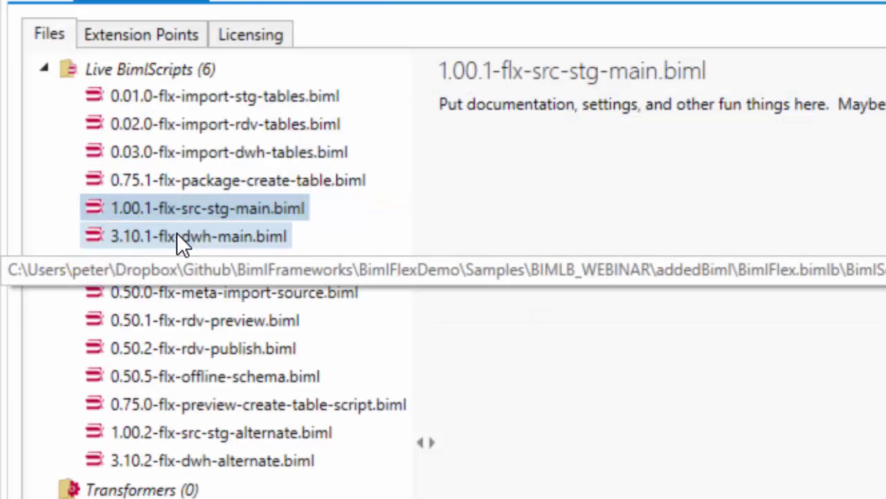
{"action": "left_click", "coordinate": [191, 233], "text": "ctrl"}
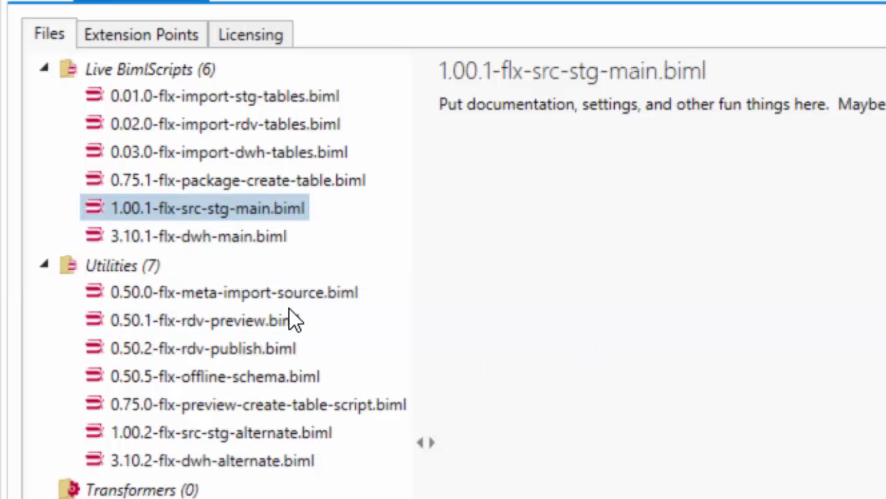
{"action": "left_click", "coordinate": [344, 295], "text": "ctrl"}
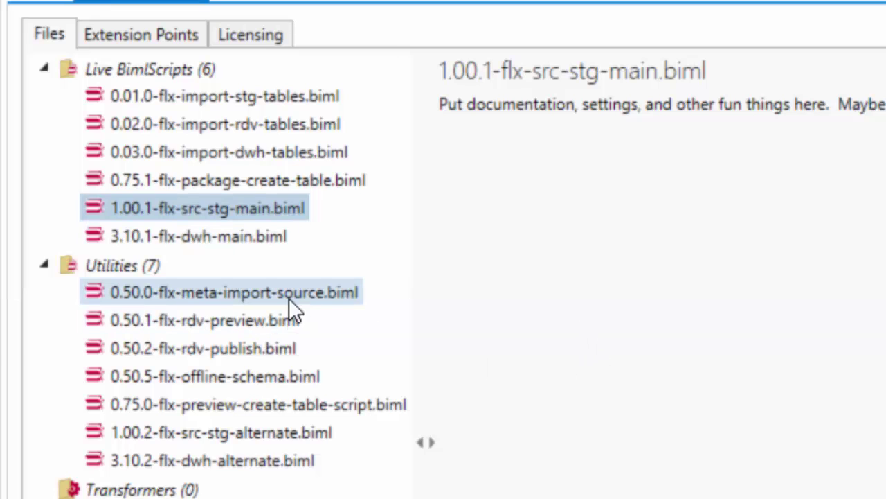
{"action": "left_click", "coordinate": [184, 298]}
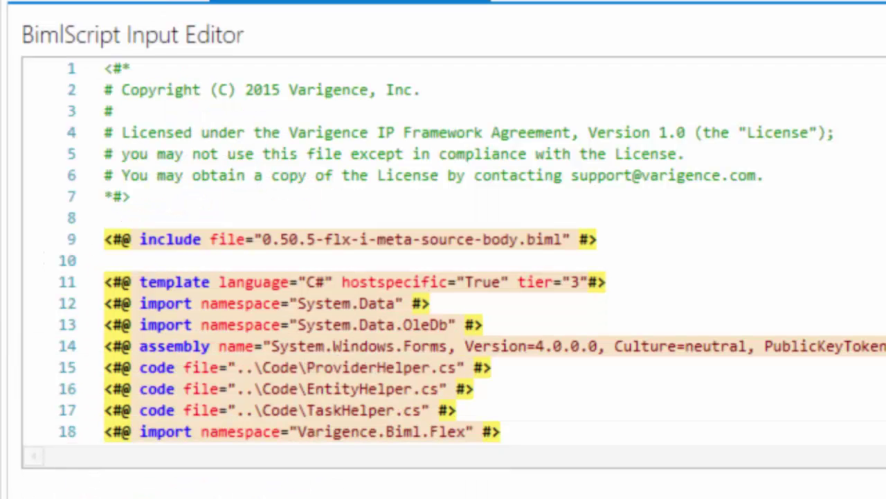
{"action": "left_click_drag", "start_coordinate": [588, 248], "coordinate": [53, 221]}
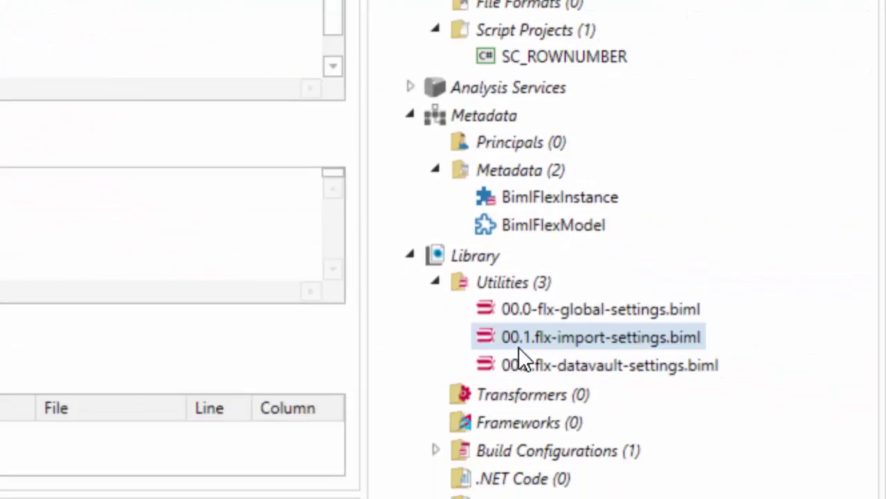
Open 00.1.flx-import-settings.biml from the project library's utilities and enlarge the editor text to 200%
{"action": "double_click", "coordinate": [525, 339]}
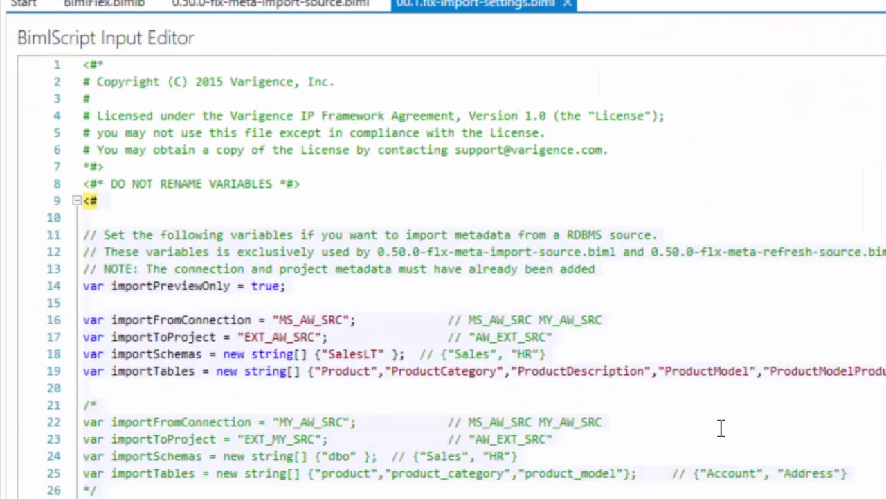
{"action": "scroll", "coordinate": [762, 392], "scroll_direction": "up", "scroll_amount": 3}
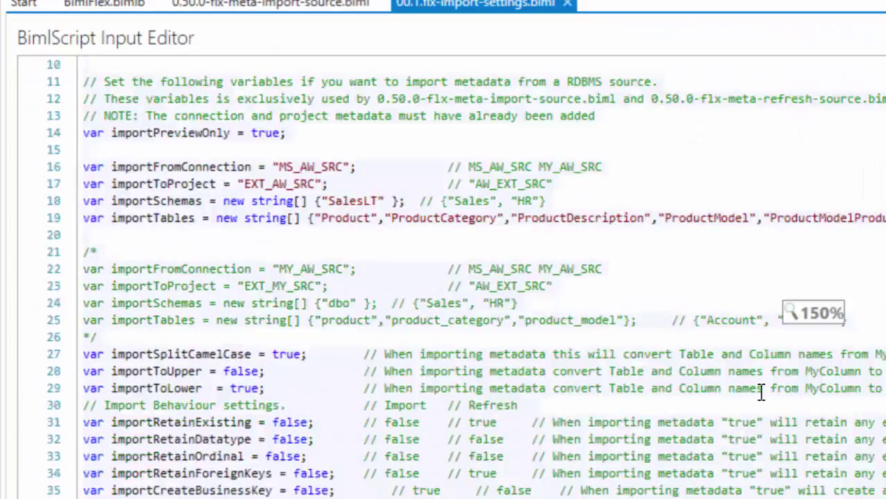
{"action": "scroll", "coordinate": [762, 392], "scroll_direction": "up", "scroll_amount": 1}
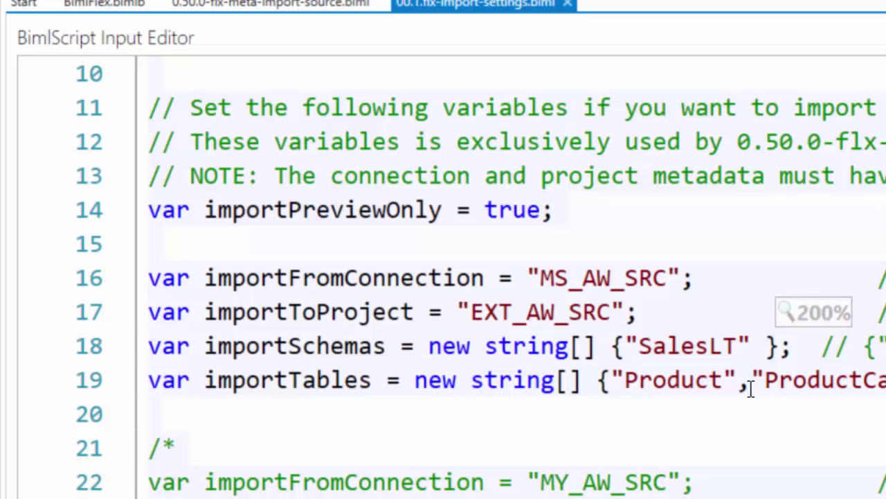
Highlight importPreviewOnly and its value, and look through the import behaviour settings further down the script
{"action": "double_click", "coordinate": [331, 209]}
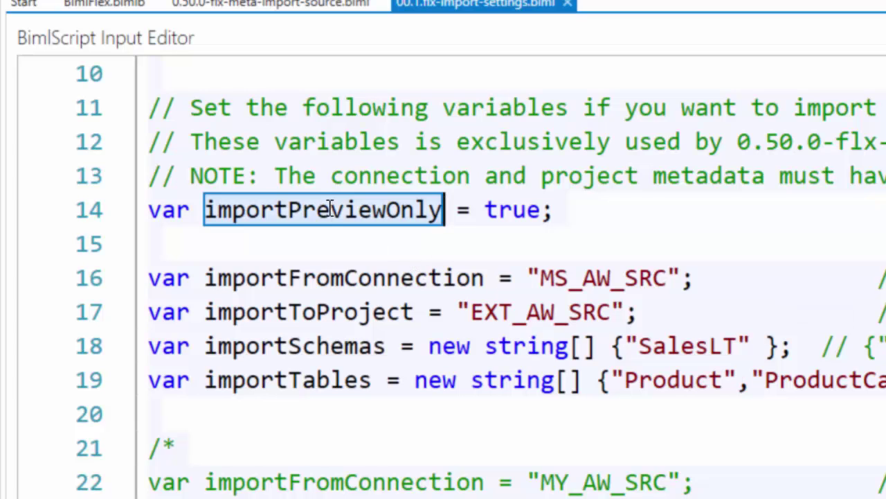
{"action": "double_click", "coordinate": [509, 209]}
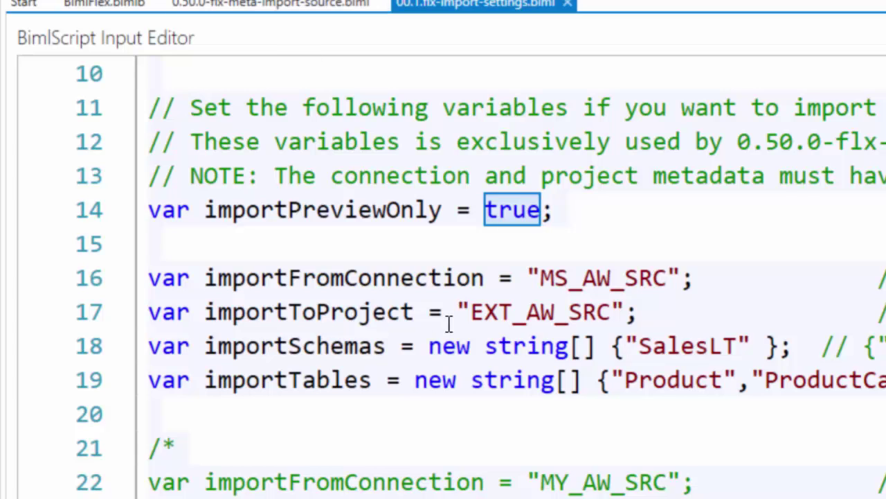
{"action": "scroll", "coordinate": [588, 340], "scroll_direction": "down", "scroll_amount": 1}
{"action": "scroll", "coordinate": [594, 340], "scroll_direction": "down", "scroll_amount": 8}
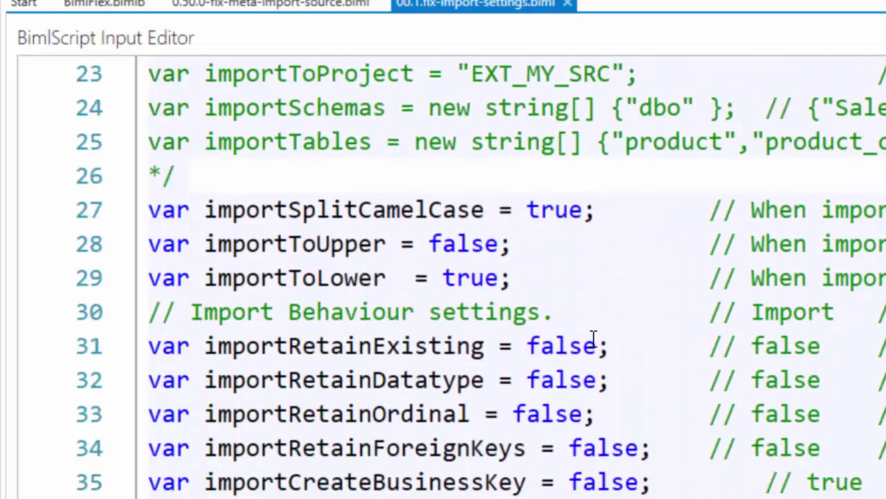
{"action": "scroll", "coordinate": [593, 340], "scroll_direction": "up", "scroll_amount": 8}
{"action": "scroll", "coordinate": [594, 340], "scroll_direction": "up", "scroll_amount": 1}
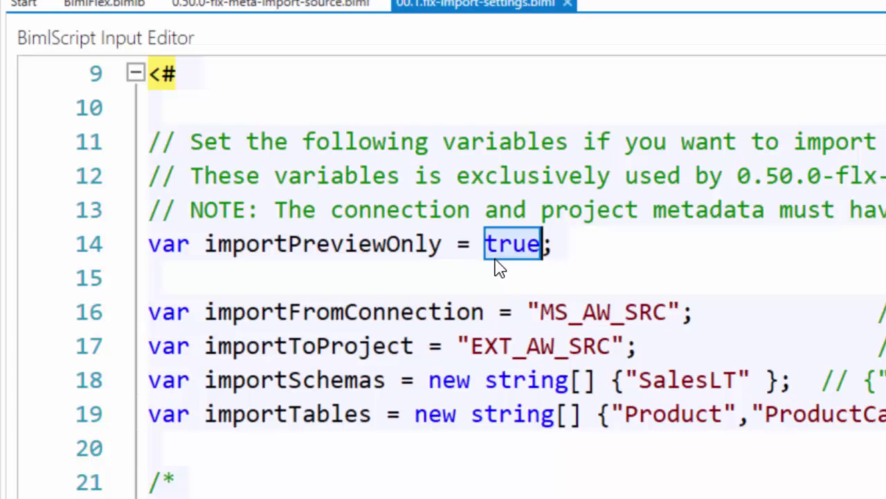
{"action": "left_click", "coordinate": [592, 266]}
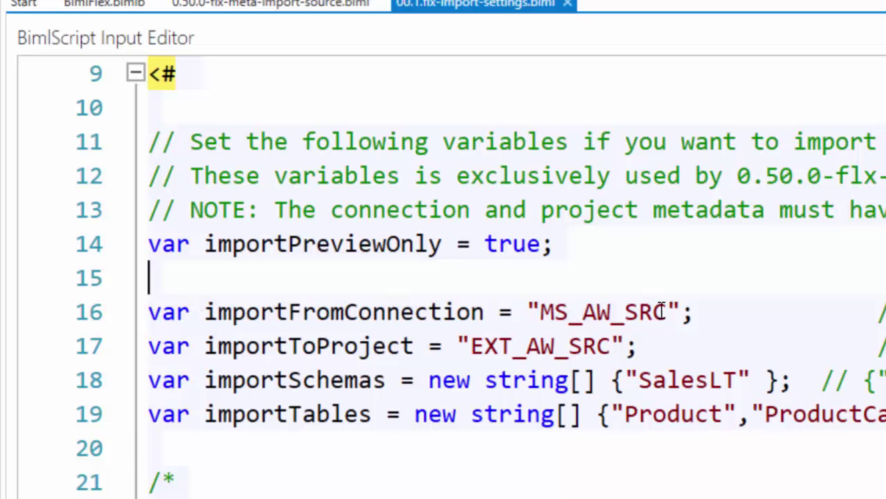
Highlight the importFromConnection value MS_AW_SRC and select the matching connection under Relational in the project tree
{"action": "left_click_drag", "start_coordinate": [668, 312], "coordinate": [546, 319]}
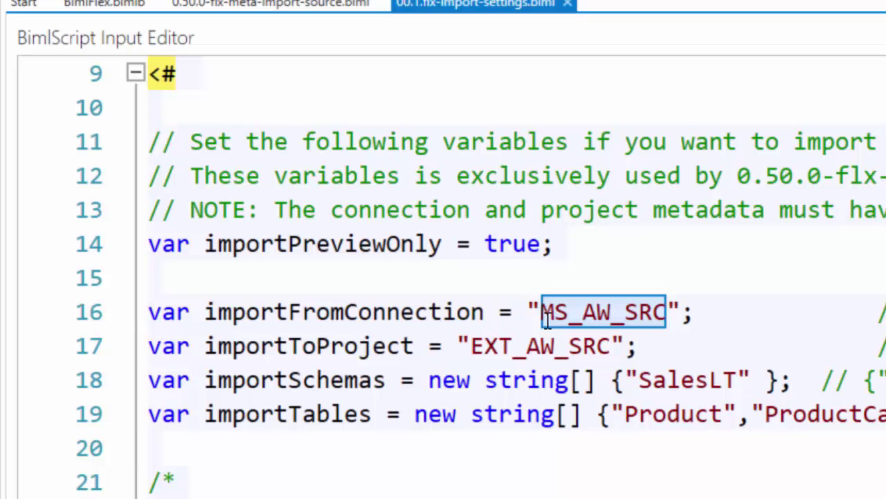
{"action": "left_click", "coordinate": [636, 346]}
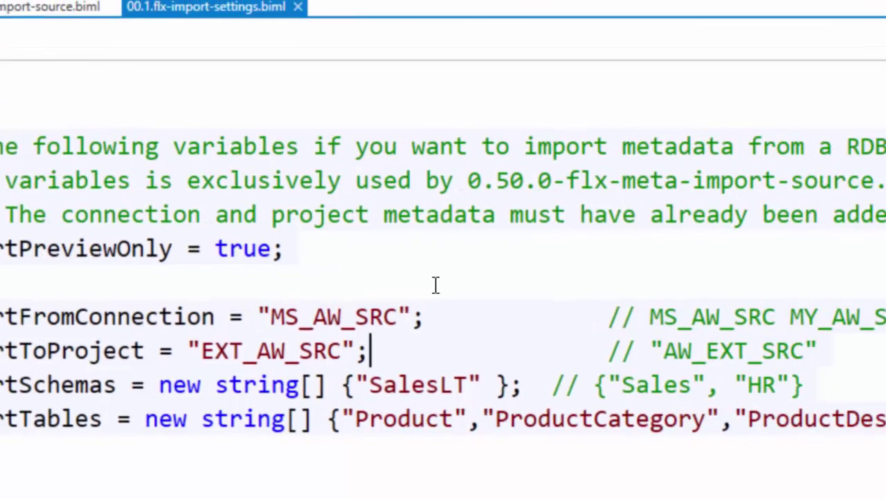
{"action": "left_click", "coordinate": [528, 126]}
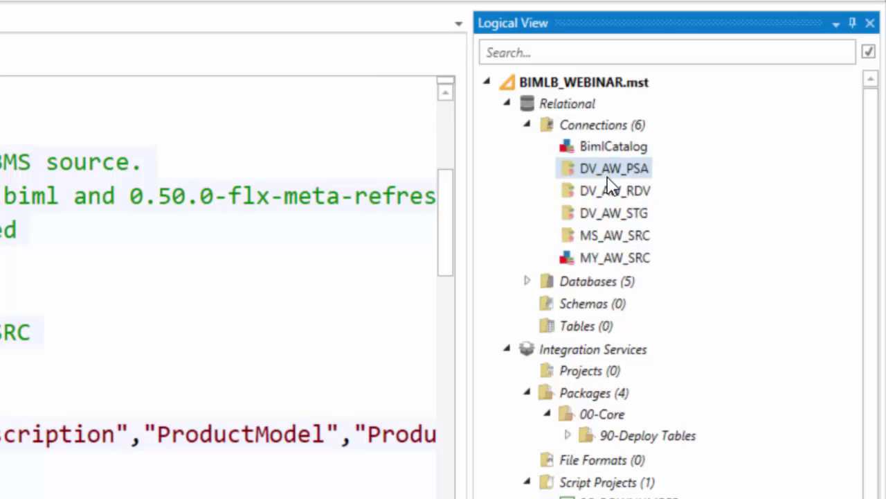
{"action": "left_click", "coordinate": [607, 237]}
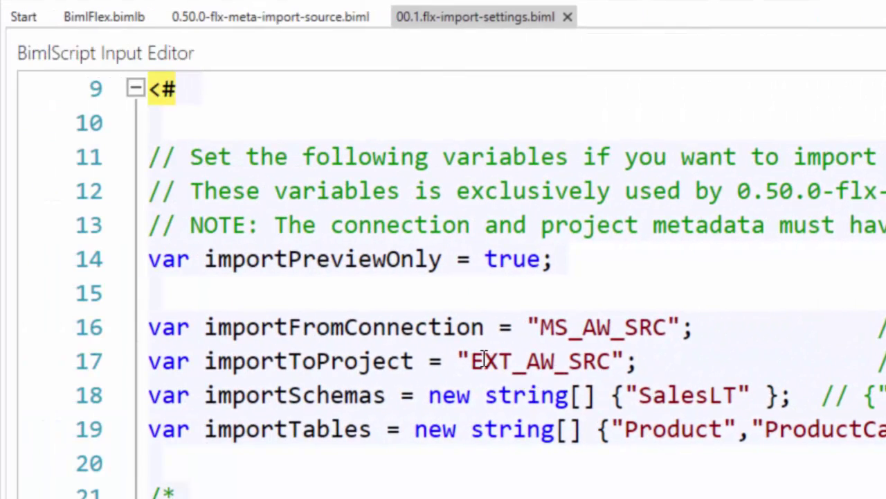
Highlight the importToProject value EXT_AW_SRC and the importSchemas value "SalesLT" in the import settings script
{"action": "left_click_drag", "start_coordinate": [476, 360], "coordinate": [608, 354]}
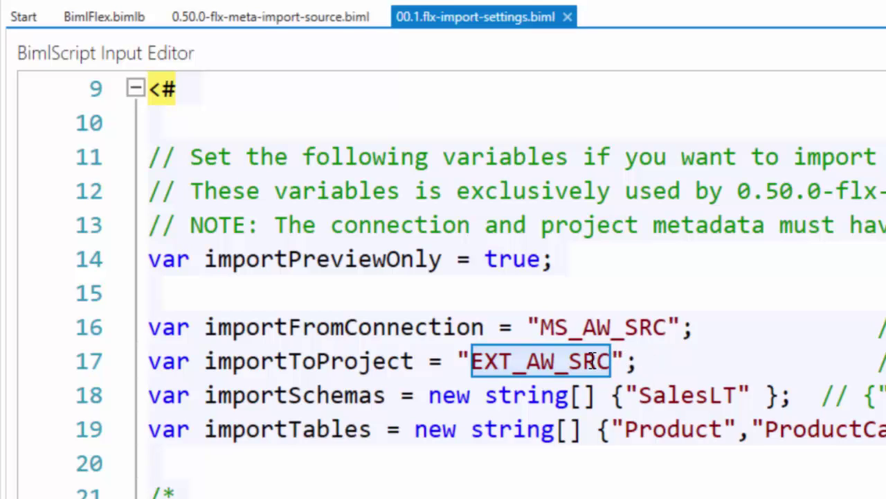
{"action": "left_click_drag", "start_coordinate": [592, 360], "coordinate": [152, 336]}
{"action": "left_click", "coordinate": [708, 358]}
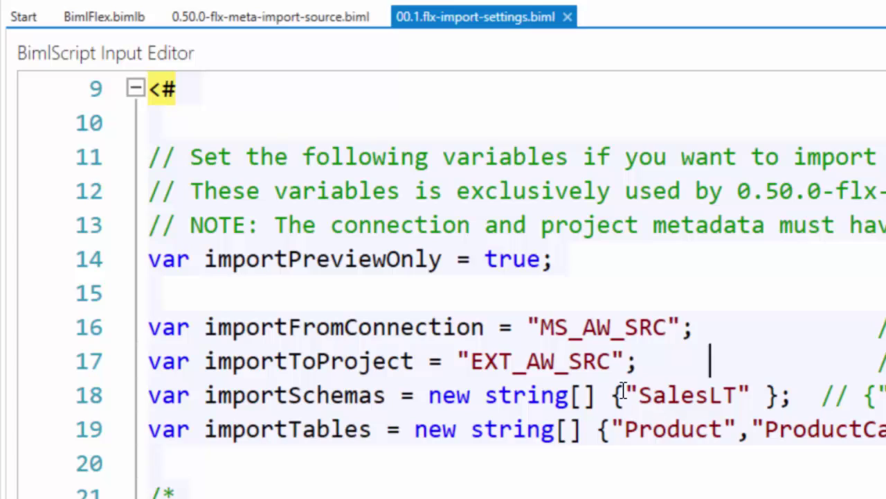
{"action": "left_click_drag", "start_coordinate": [623, 393], "coordinate": [758, 392]}
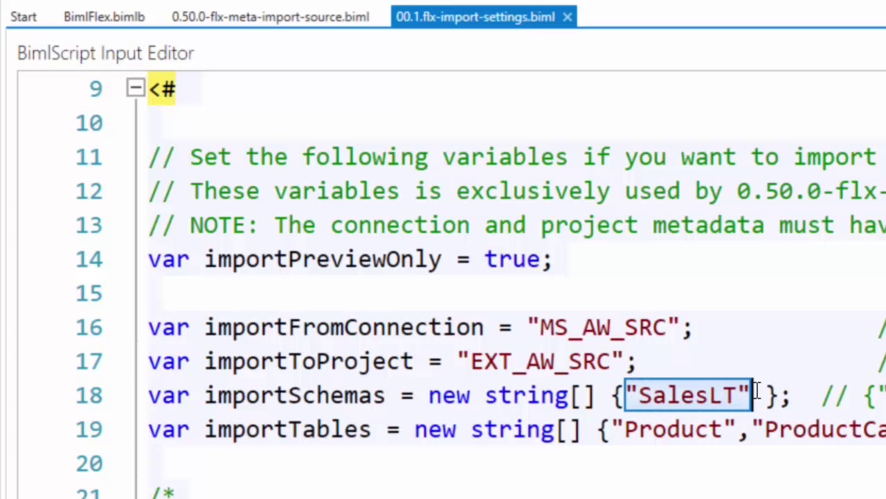
{"action": "left_click", "coordinate": [765, 395]}
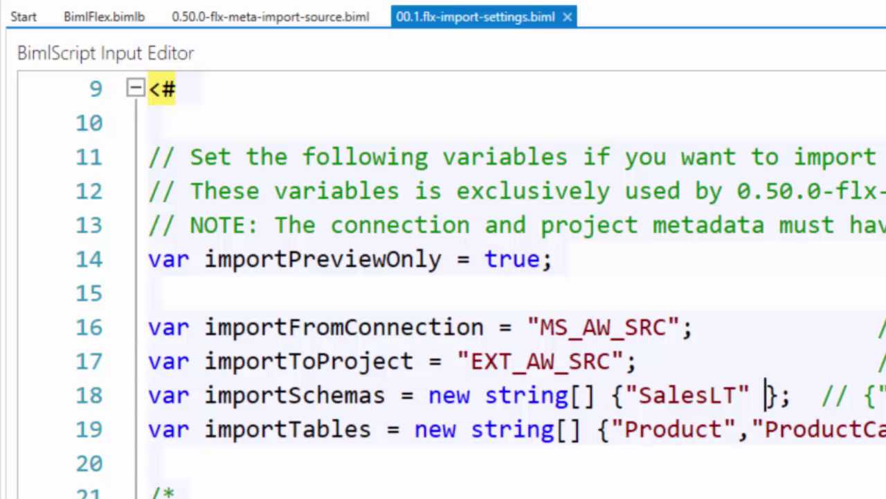
Review the table names listed in importTables and highlight the four import source variables on lines 16 to 19
{"action": "scroll", "coordinate": [512, 291], "scroll_direction": "right", "scroll_amount": 6}
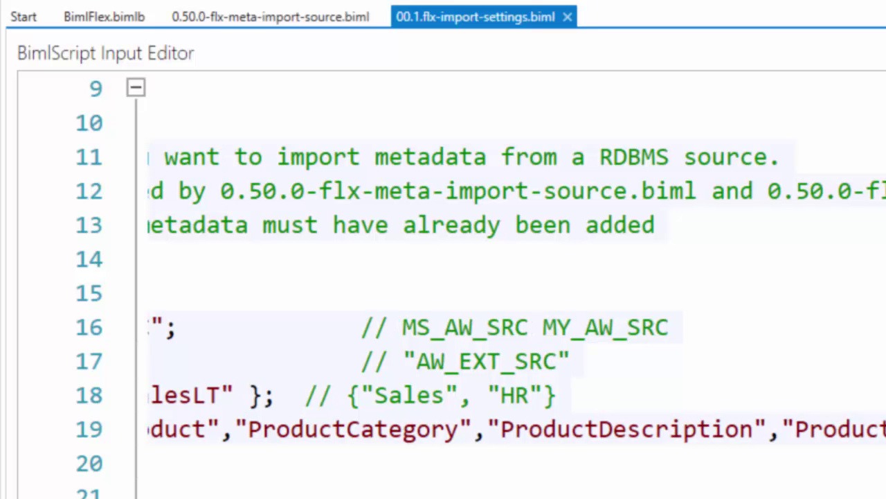
{"action": "scroll", "coordinate": [513, 290], "scroll_direction": "left", "scroll_amount": 6}
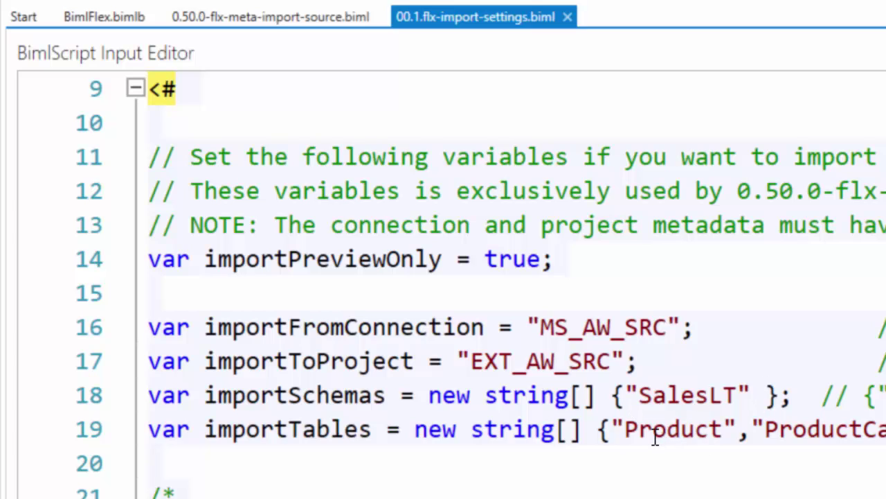
{"action": "left_click_drag", "start_coordinate": [148, 463], "coordinate": [145, 336]}
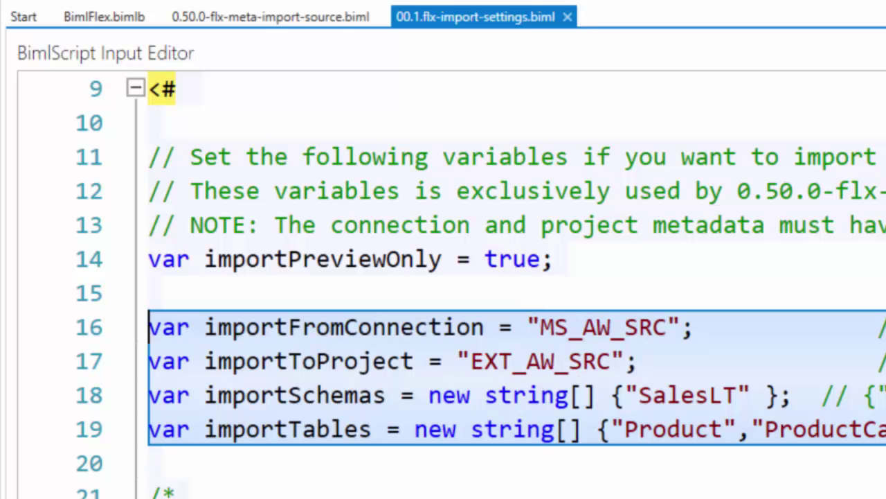
{"action": "left_click", "coordinate": [678, 474]}
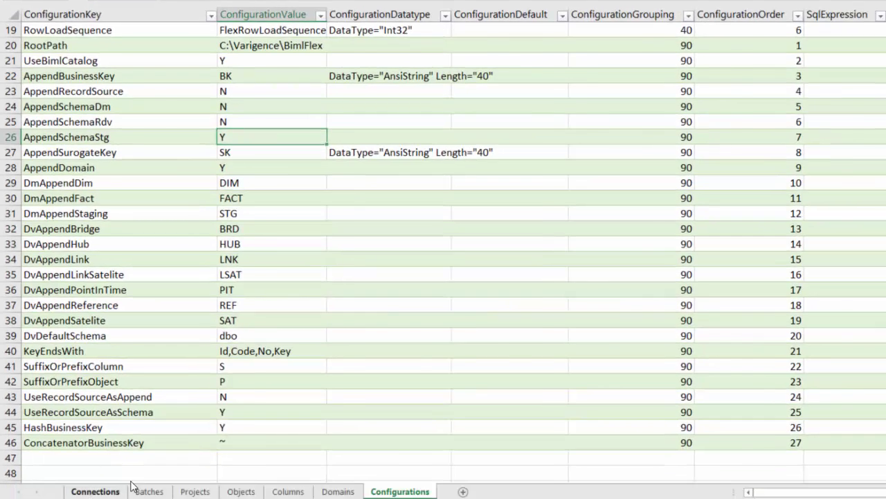
Switch to the Excel metadata workbook's Connections sheet and examine the MS_AW_SRC row's connection string, connection type and system type
{"action": "left_click", "coordinate": [129, 488]}
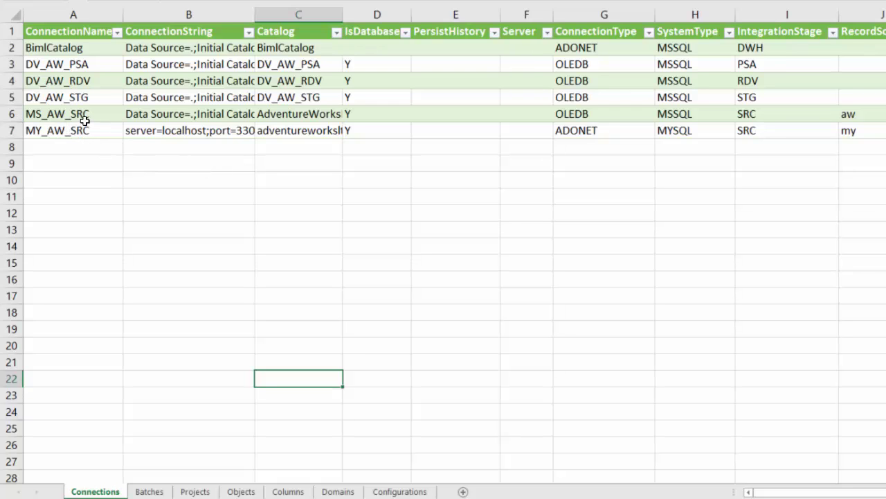
{"action": "left_click_drag", "start_coordinate": [84, 114], "coordinate": [140, 114]}
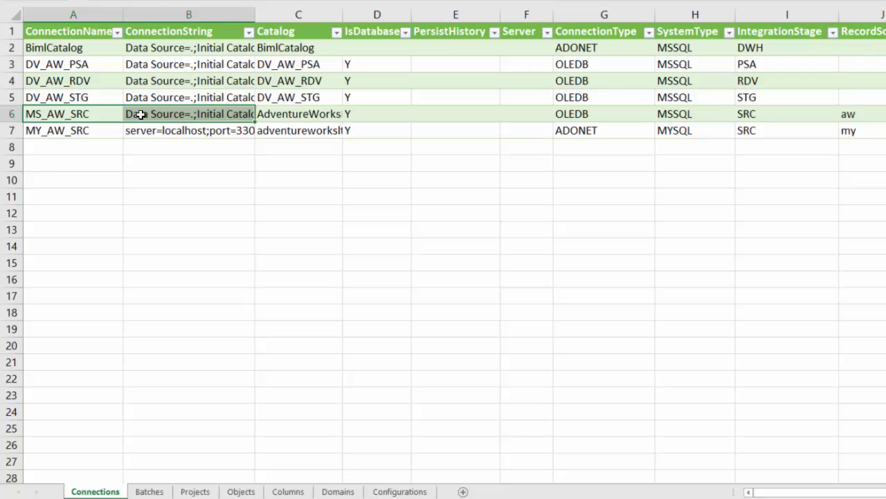
{"action": "key", "text": "ctrl+a"}
{"action": "left_click", "coordinate": [31, 117]}
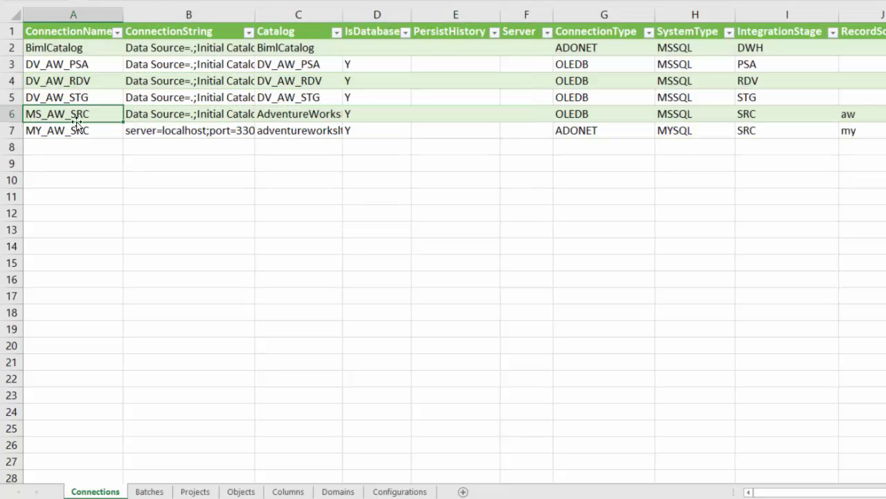
{"action": "left_click_drag", "start_coordinate": [594, 113], "coordinate": [718, 111]}
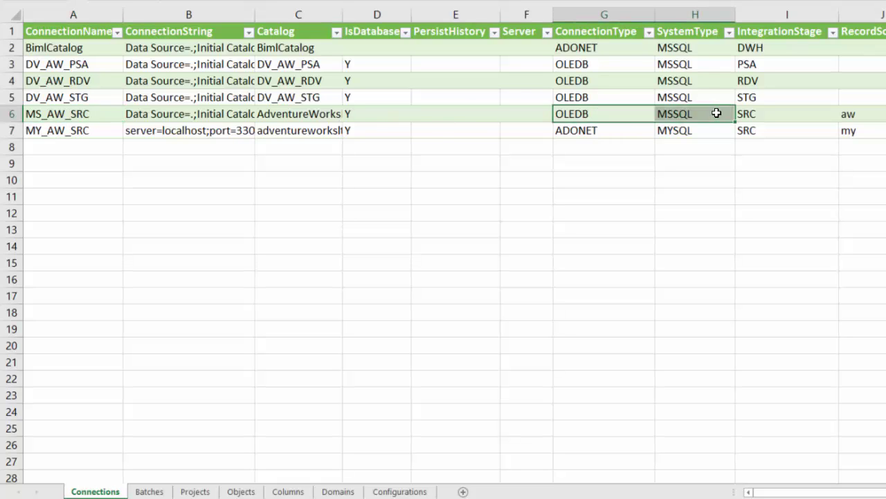
Examine the MY_AW_SRC row's connection type and system type, and the RecordSource cells of both source connections
{"action": "left_click_drag", "start_coordinate": [570, 131], "coordinate": [663, 130]}
{"action": "key", "text": "shift+Right"}
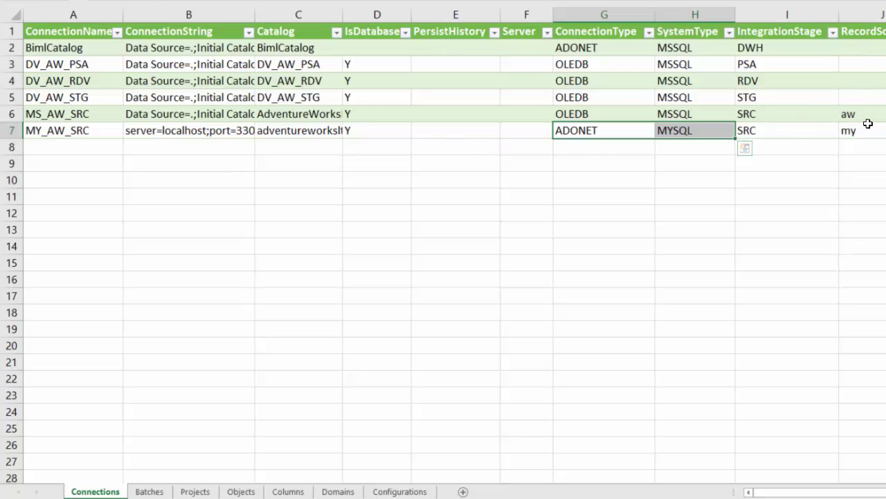
{"action": "left_click_drag", "start_coordinate": [868, 118], "coordinate": [867, 125]}
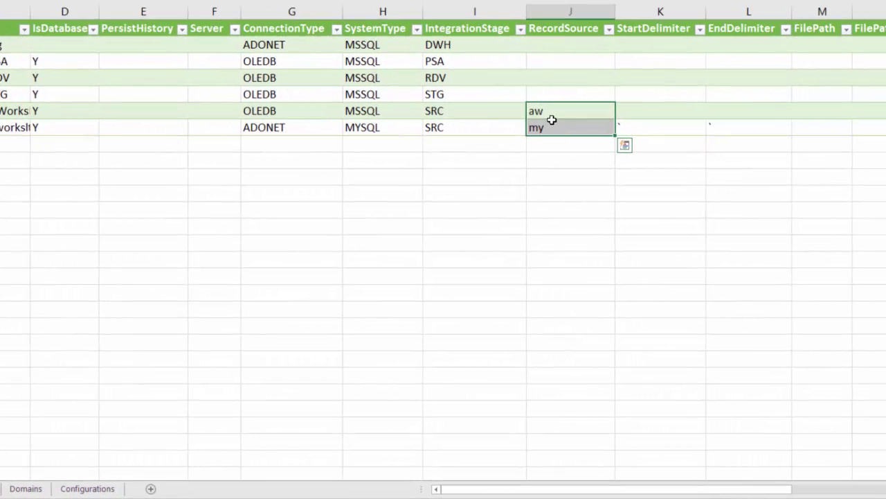
{"action": "left_click", "coordinate": [552, 121]}
{"action": "left_click", "coordinate": [588, 111]}
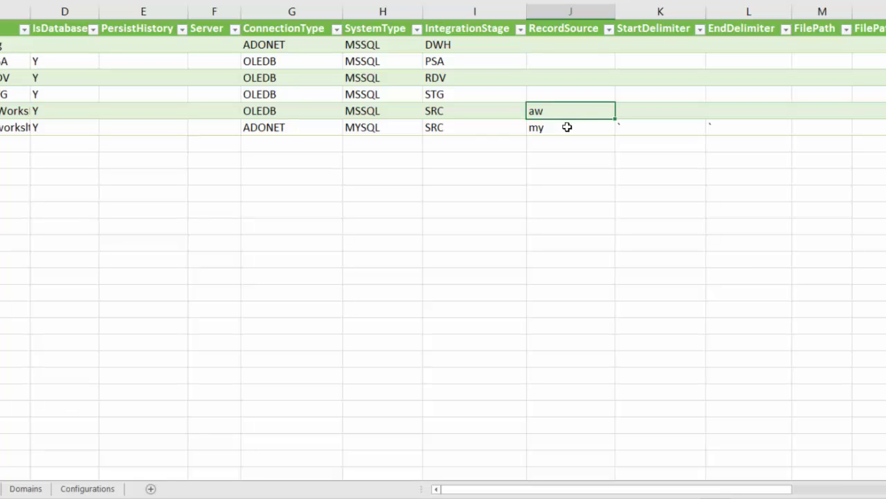
{"action": "mouse_move", "coordinate": [567, 128]}
{"action": "left_mouse_down"}
{"action": "mouse_move", "coordinate": [569, 117]}
{"action": "mouse_move", "coordinate": [561, 125]}
{"action": "left_mouse_up"}
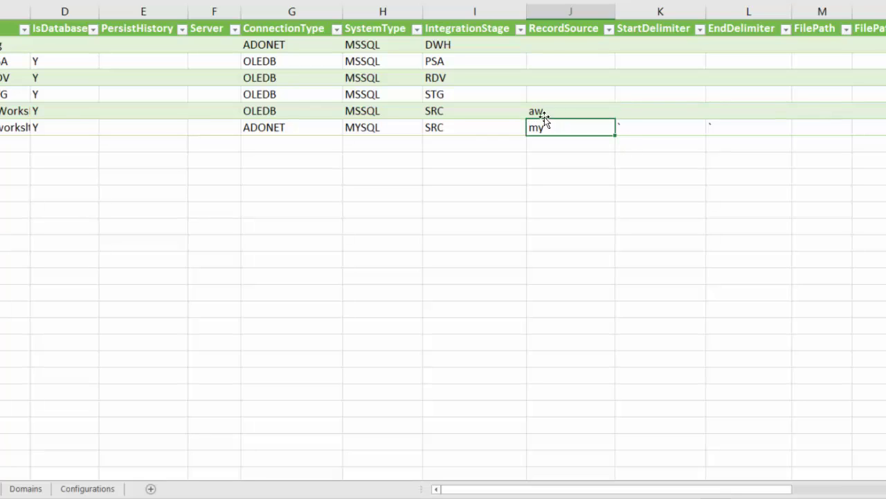
{"action": "left_click", "coordinate": [544, 115]}
Compare the StartDelimiter and EndDelimiter cells of the MS_AW_SRC and MY_AW_SRC connections
{"action": "left_click_drag", "start_coordinate": [643, 113], "coordinate": [730, 120]}
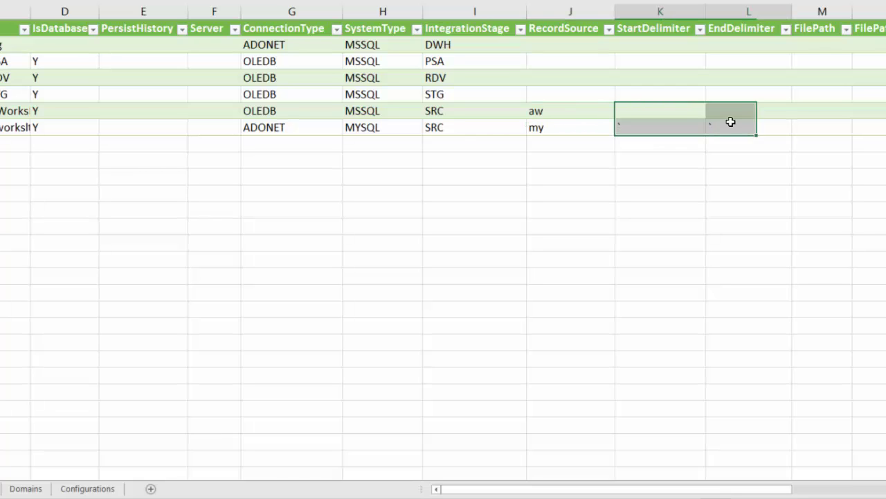
{"action": "left_click_drag", "start_coordinate": [727, 488], "coordinate": [784, 479]}
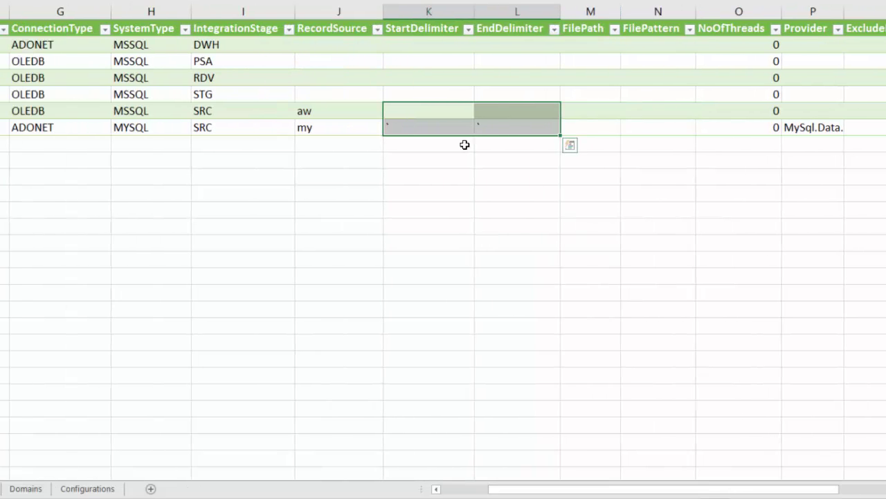
{"action": "left_click", "coordinate": [399, 131]}
{"action": "left_click_drag", "start_coordinate": [490, 133], "coordinate": [406, 126]}
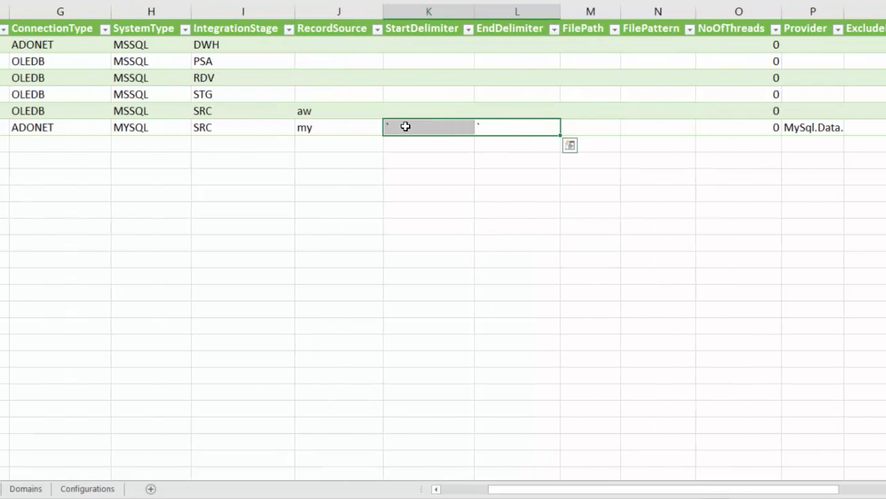
{"action": "left_click", "coordinate": [406, 111]}
{"action": "left_click", "coordinate": [504, 102]}
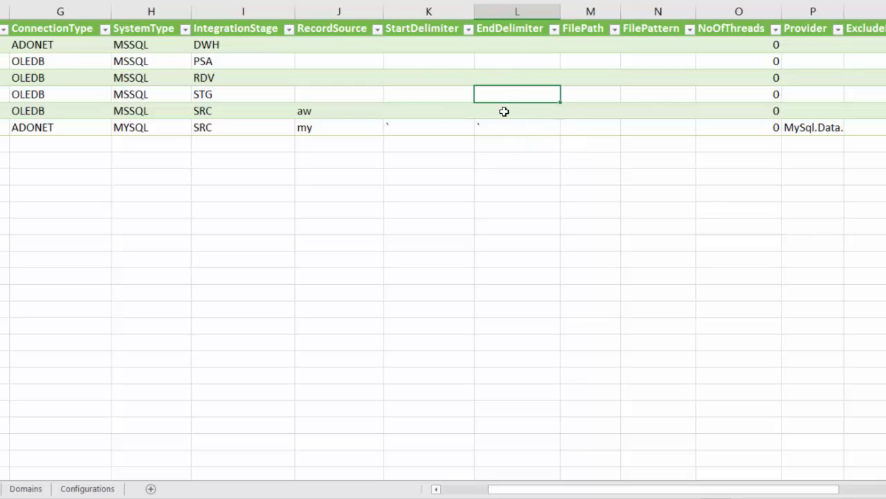
{"action": "left_click", "coordinate": [504, 111]}
Set NoOfThreads to 2 for the MS_AW_SRC connection and publish the Connections metadata
{"action": "left_click_drag", "start_coordinate": [696, 490], "coordinate": [792, 491]}
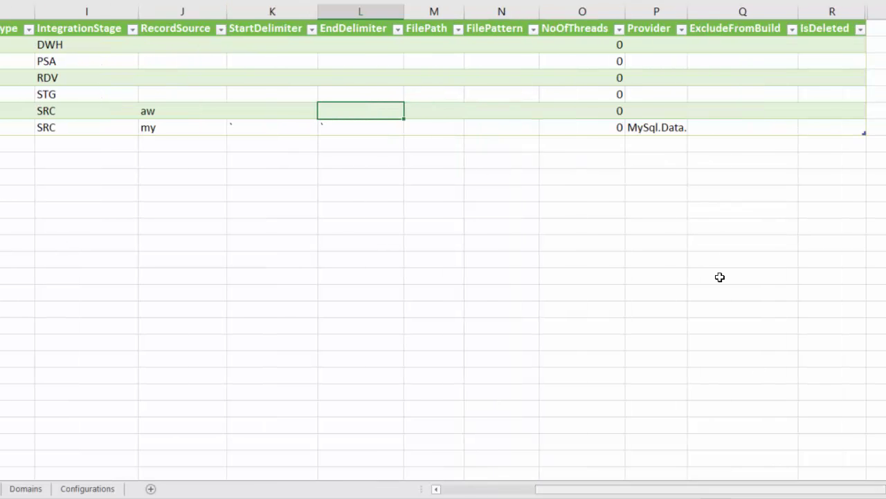
{"action": "left_click", "coordinate": [607, 111]}
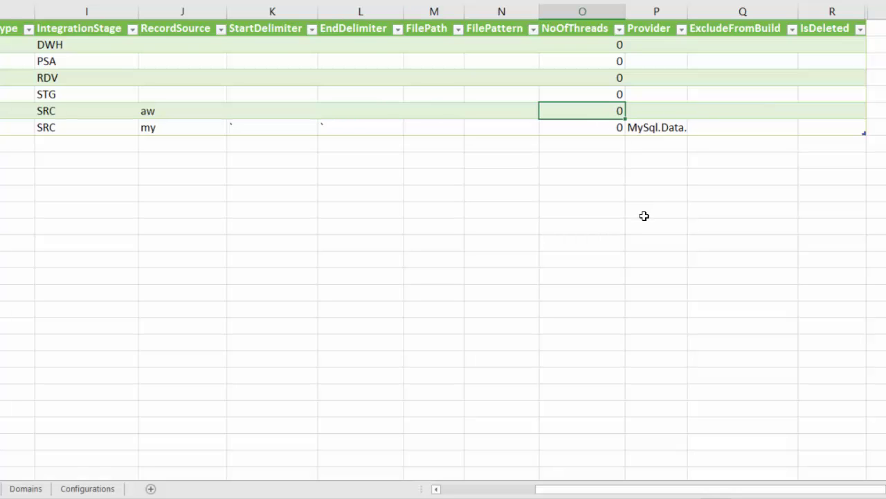
{"action": "scroll", "coordinate": [644, 216], "scroll_direction": "left", "scroll_amount": 5}
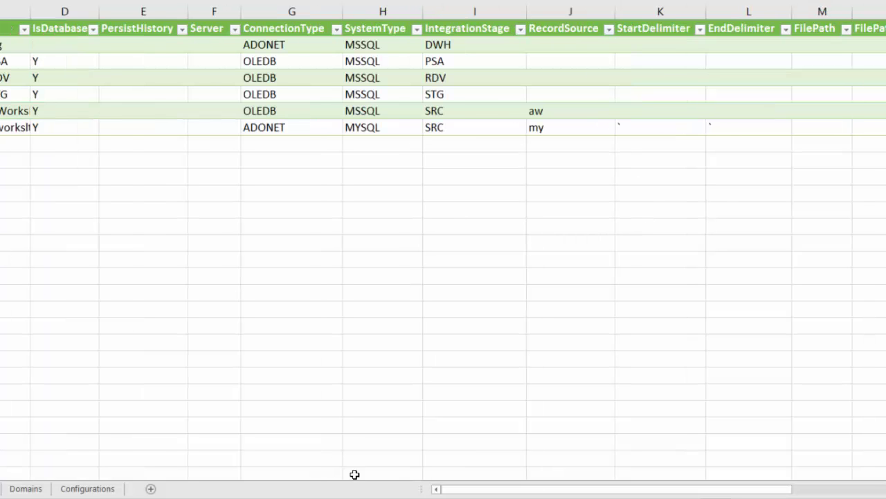
{"action": "left_click_drag", "start_coordinate": [508, 494], "coordinate": [629, 482]}
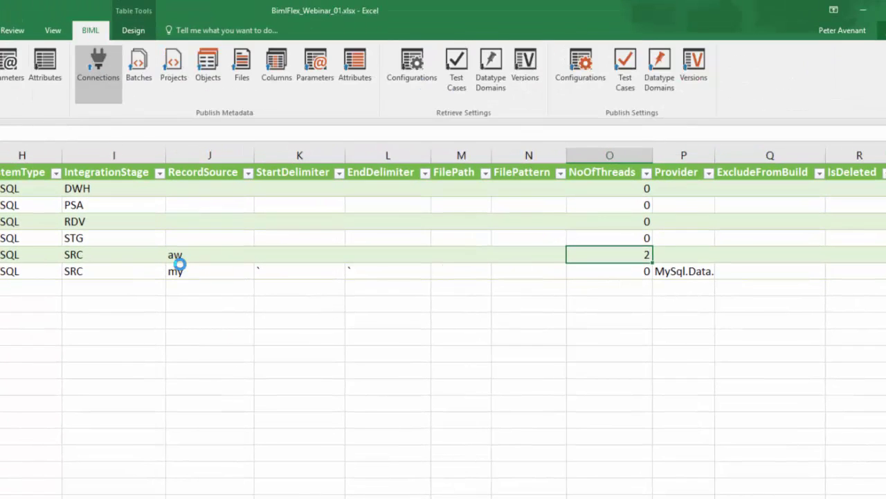
Open the Projects sheet and examine the EXT_AW_SRC project's source, stage and target connections
{"action": "scroll", "coordinate": [443, 312], "scroll_direction": "left", "scroll_amount": 5}
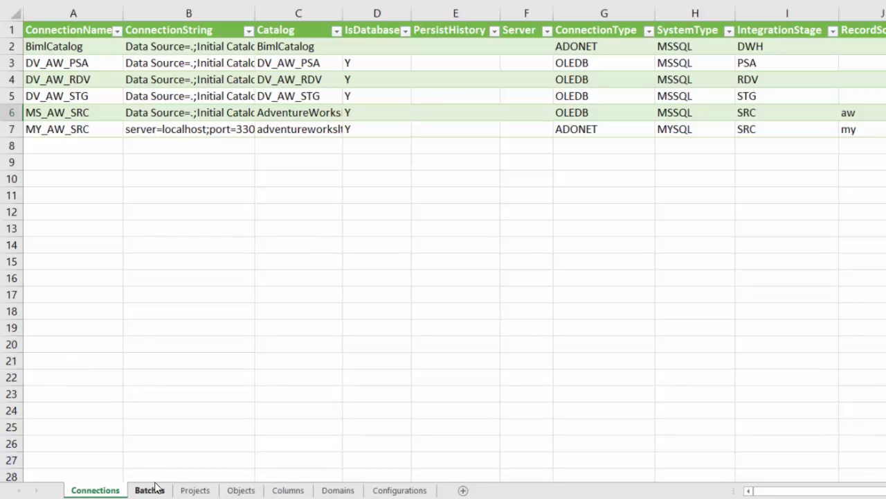
{"action": "left_click", "coordinate": [196, 491]}
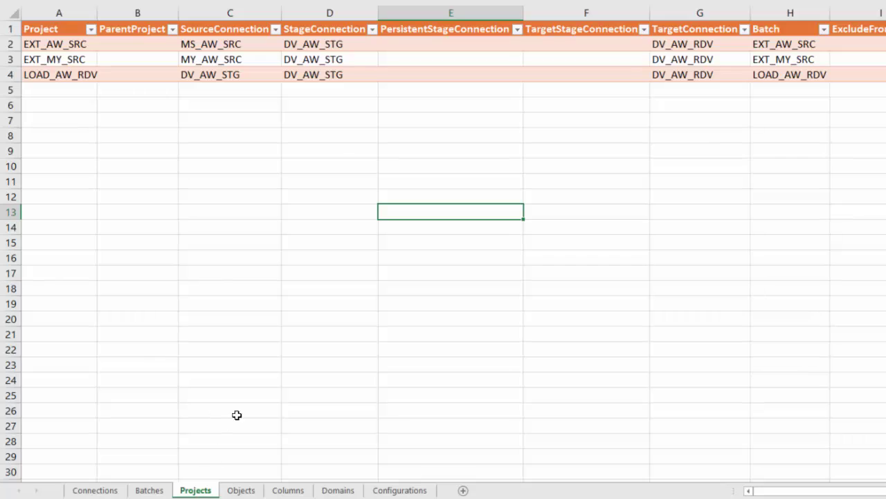
{"action": "left_click", "coordinate": [56, 44]}
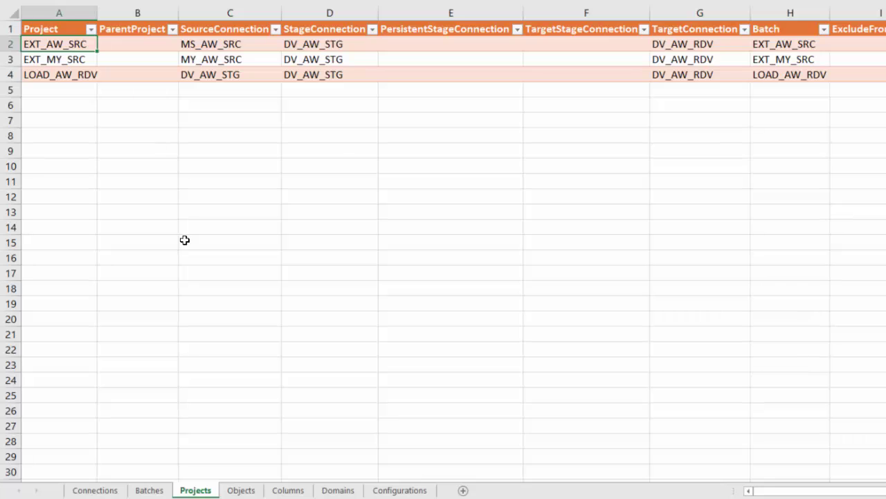
{"action": "left_click", "coordinate": [189, 44]}
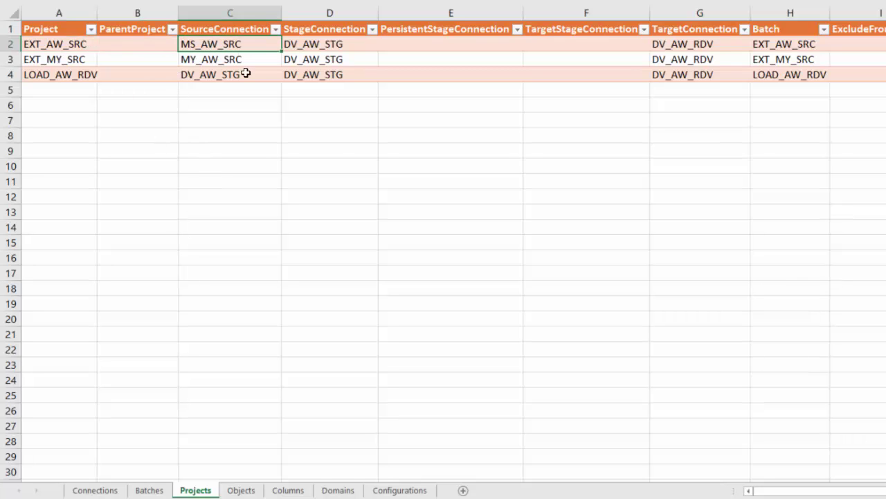
{"action": "left_click", "coordinate": [313, 44]}
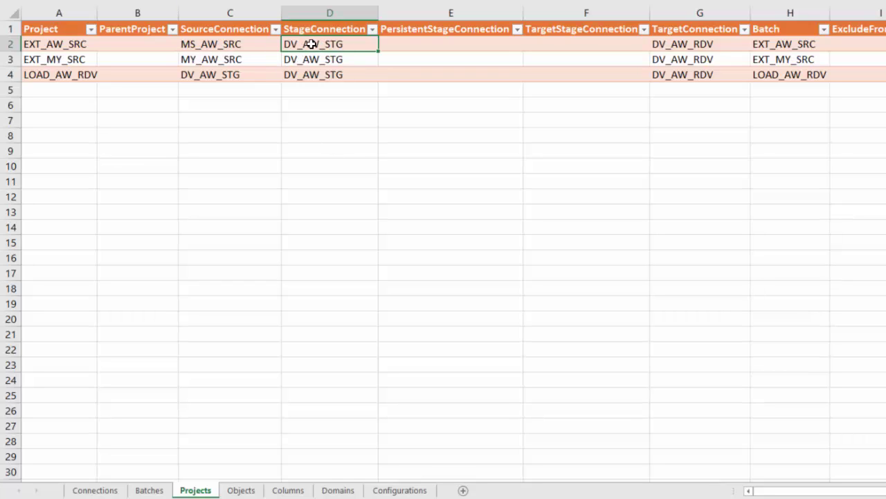
{"action": "left_click", "coordinate": [684, 46]}
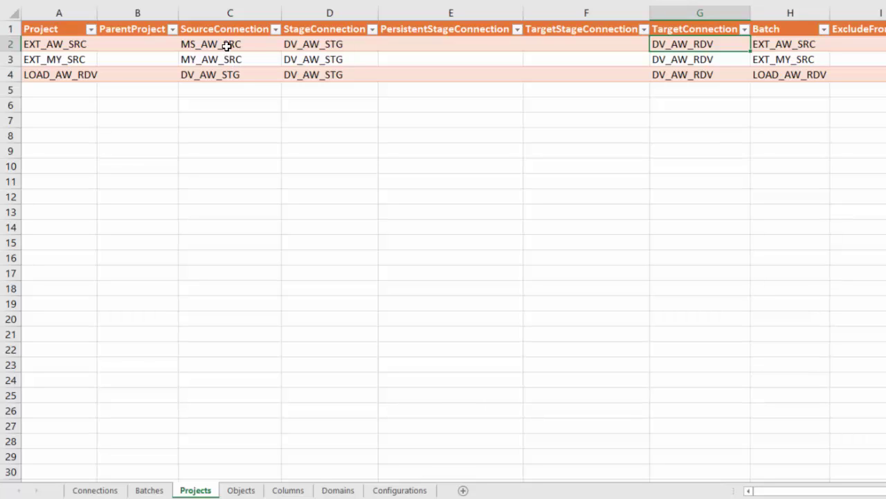
{"action": "left_click_drag", "start_coordinate": [206, 45], "coordinate": [321, 37]}
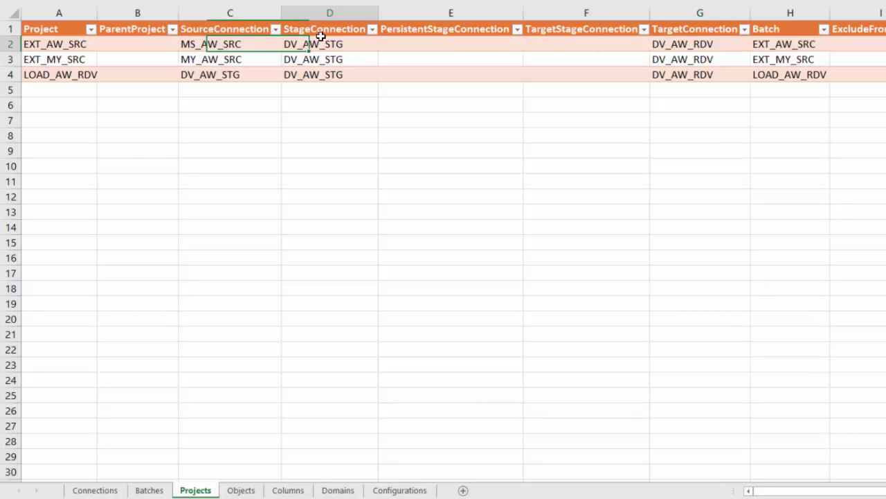
{"action": "left_click", "coordinate": [661, 43]}
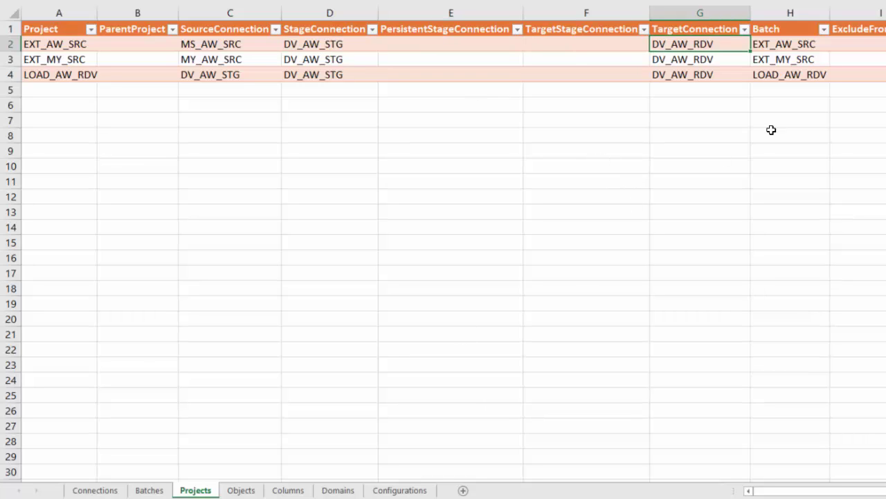
Inspect the ExcludeFromBuild cell and the project name in the EXT_AW_SRC row
{"action": "left_click", "coordinate": [878, 43]}
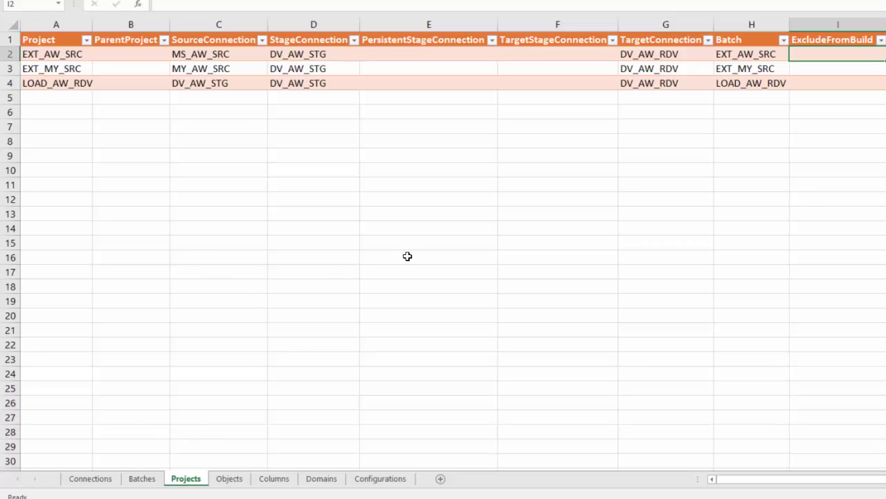
{"action": "key", "text": "Home"}
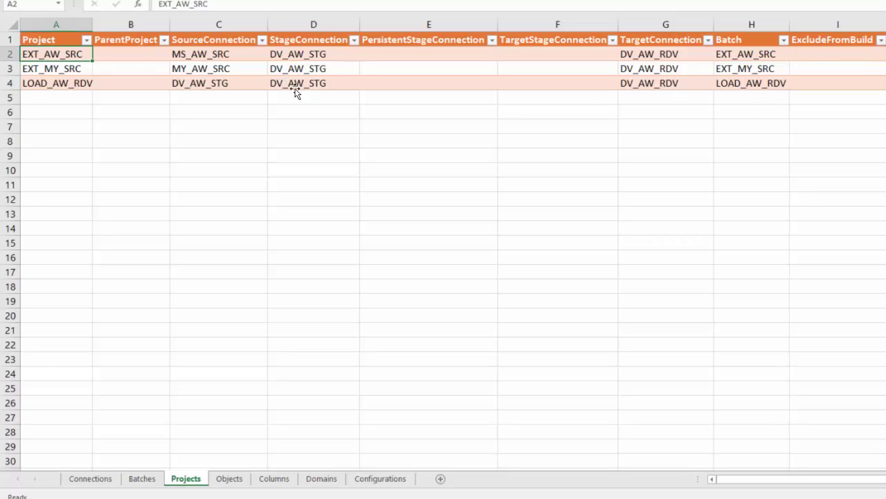
{"action": "left_click", "coordinate": [840, 55]}
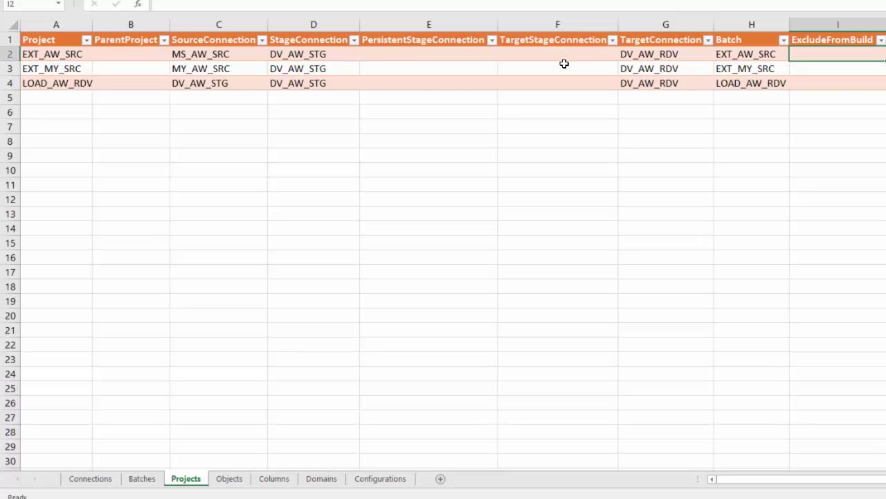
Open the Objects sheet and inspect row 2's ExcludeFromBuild cell and its Project through ObjectType cells
{"action": "left_click", "coordinate": [229, 477]}
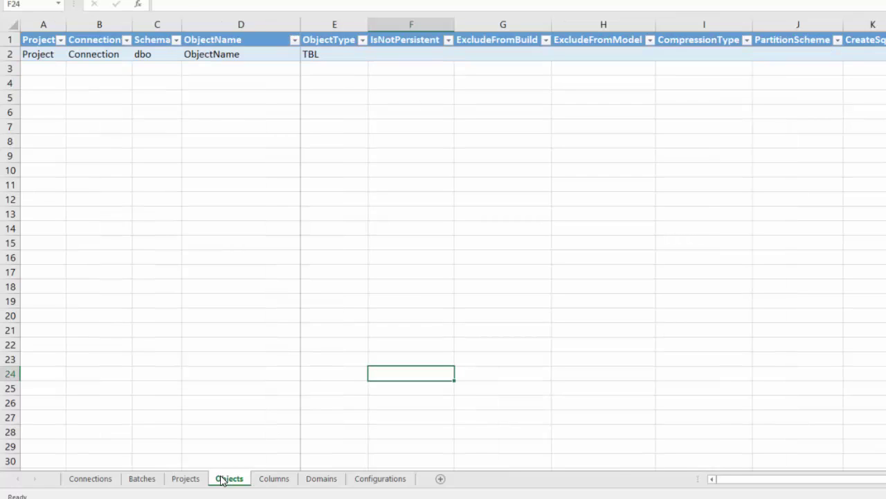
{"action": "left_click", "coordinate": [517, 58]}
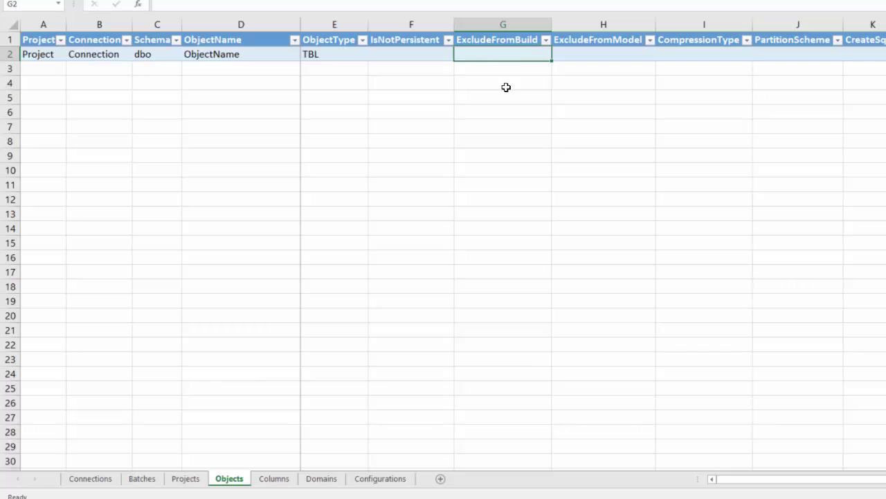
{"action": "left_click_drag", "start_coordinate": [48, 54], "coordinate": [325, 55]}
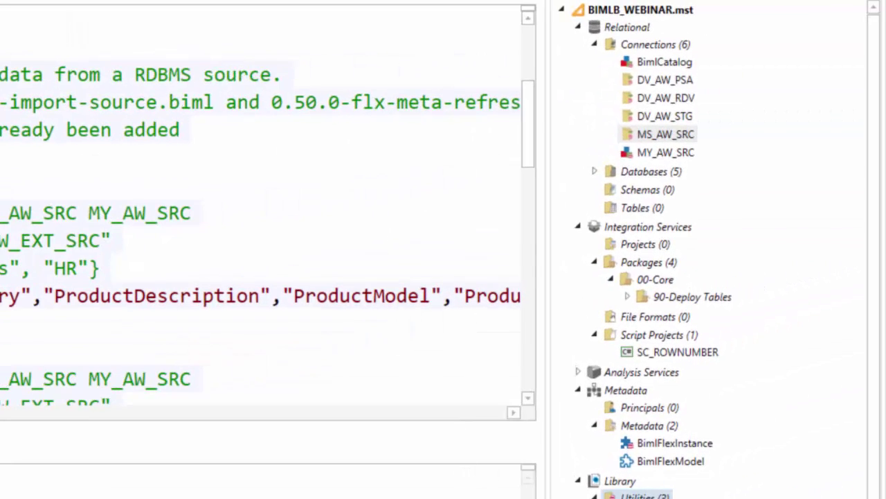
Switch back to the 00.1.flx-import-settings.biml script and review the import behaviour settings below the commented-out block
{"action": "left_click", "coordinate": [649, 444]}
{"action": "right_click", "coordinate": [649, 444]}
{"action": "key", "text": "Escape"}
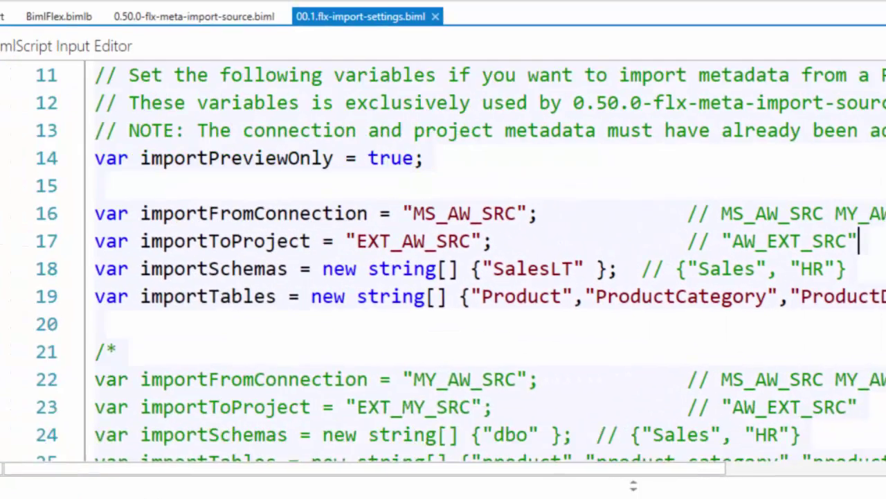
{"action": "scroll", "coordinate": [202, 254], "scroll_direction": "down", "scroll_amount": 4}
{"action": "scroll", "coordinate": [660, 487], "scroll_direction": "down", "scroll_amount": 1}
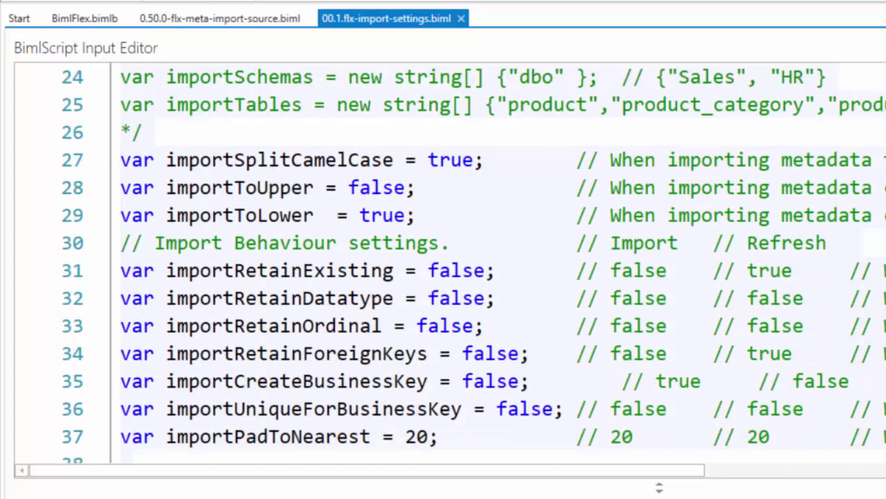
{"action": "scroll", "coordinate": [878, 313], "scroll_direction": "down", "scroll_amount": 1}
{"action": "scroll", "coordinate": [878, 313], "scroll_direction": "up", "scroll_amount": 1}
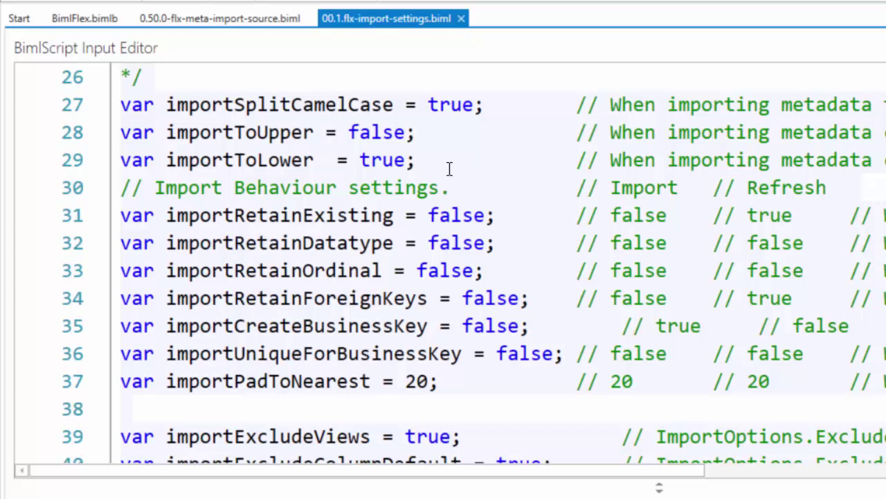
Highlight SplitCamelCase on line 27 and the three naming settings importSplitCamelCase, importToUpper and importToLower on lines 27 to 29
{"action": "left_click_drag", "start_coordinate": [430, 162], "coordinate": [121, 111]}
{"action": "left_click", "coordinate": [156, 132]}
{"action": "left_click_drag", "start_coordinate": [235, 104], "coordinate": [407, 104]}
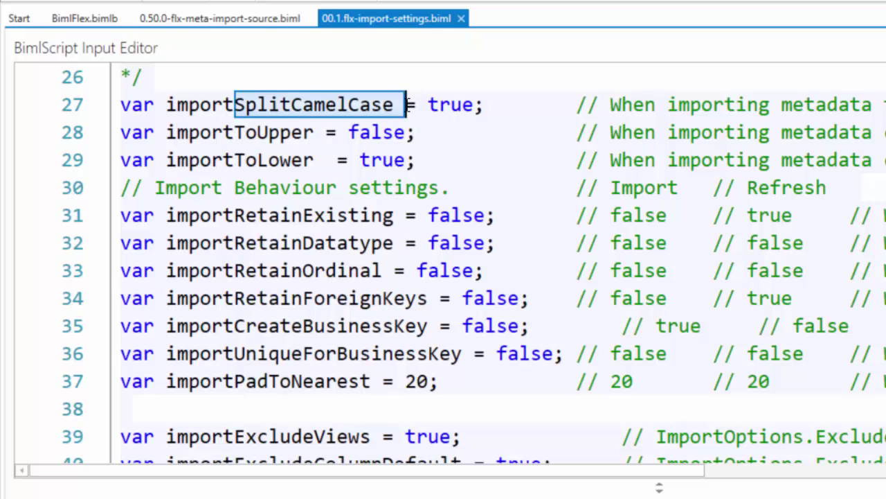
{"action": "left_click", "coordinate": [294, 104]}
{"action": "left_click", "coordinate": [349, 105]}
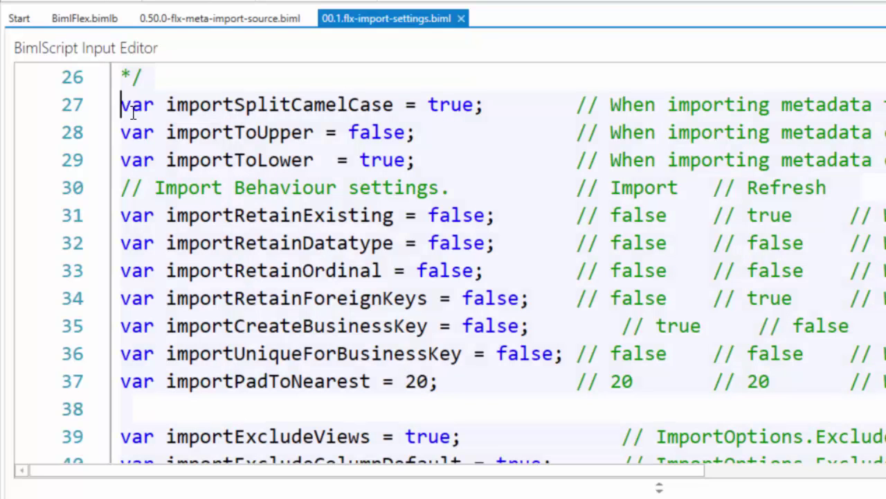
{"action": "left_click_drag", "start_coordinate": [120, 105], "coordinate": [419, 161]}
{"action": "left_click", "coordinate": [418, 160]}
{"action": "left_click_drag", "start_coordinate": [417, 163], "coordinate": [103, 111]}
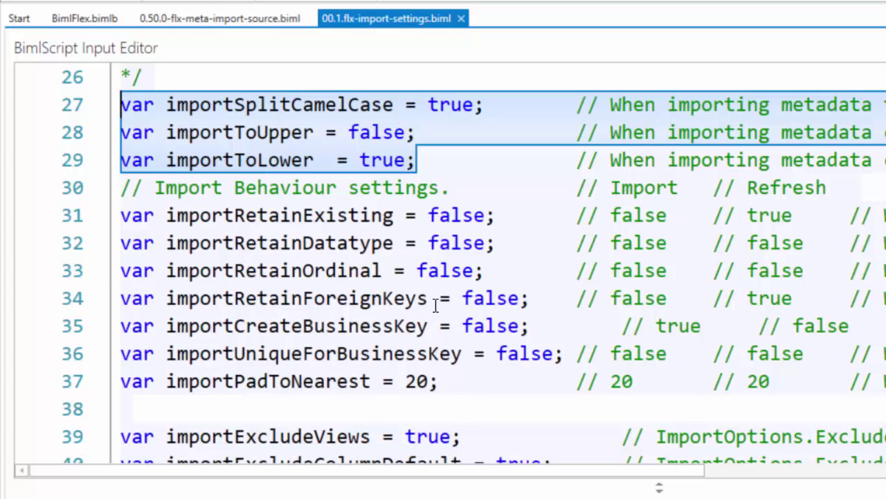
Highlight the values of importRetainExisting, importRetainDatatype and importRetainOrdinal on lines 31 to 33
{"action": "double_click", "coordinate": [455, 214]}
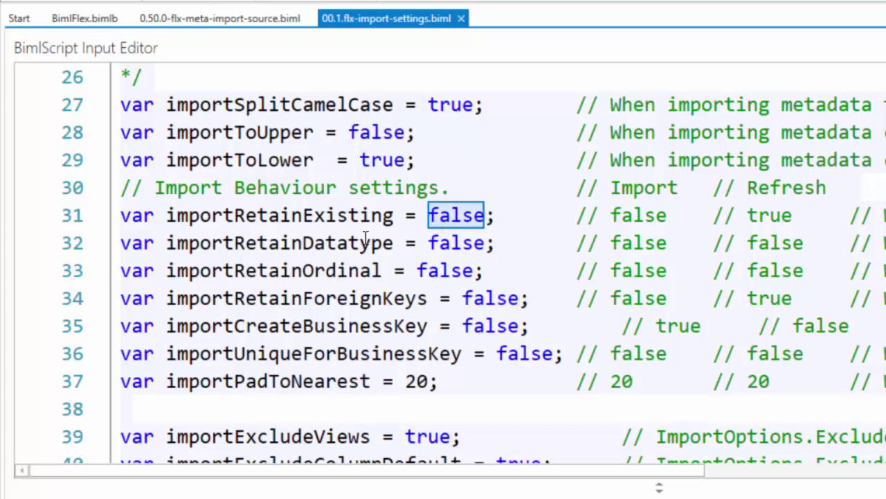
{"action": "double_click", "coordinate": [461, 215]}
{"action": "double_click", "coordinate": [454, 243]}
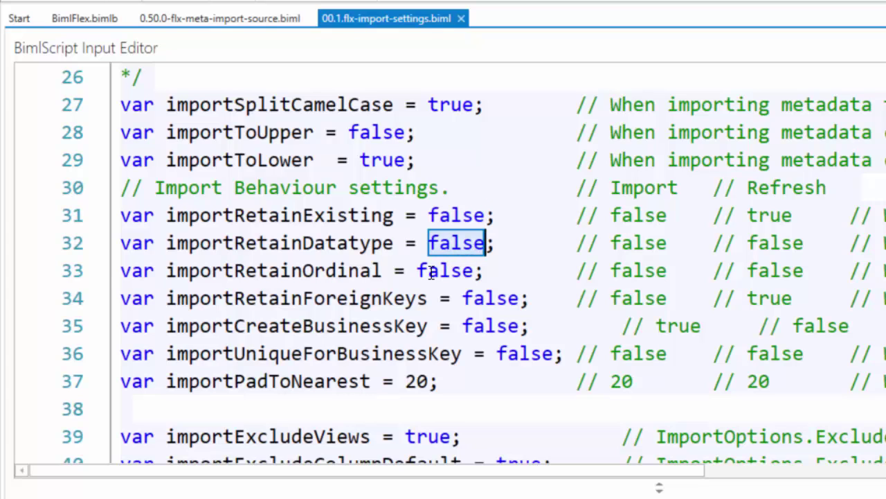
{"action": "double_click", "coordinate": [433, 272]}
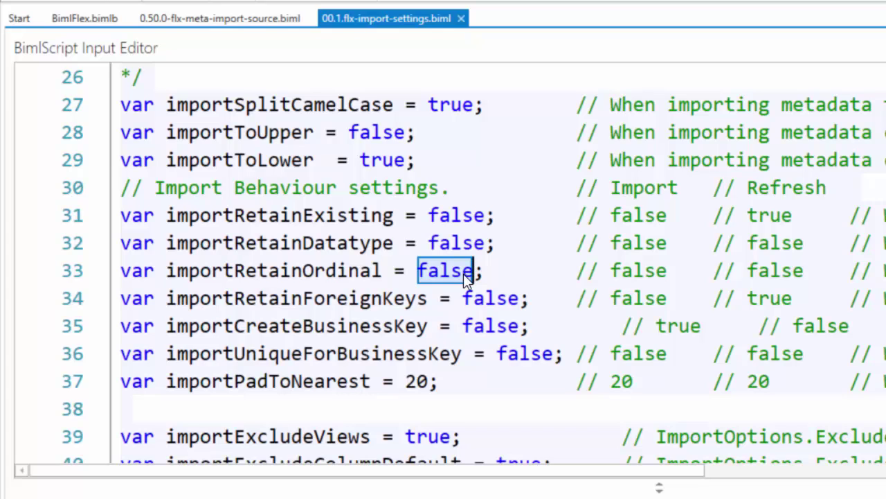
Highlight the importRetainForeignKeys value on line 34 and set importCreateBusinessKey on line 35 to true
{"action": "double_click", "coordinate": [493, 298]}
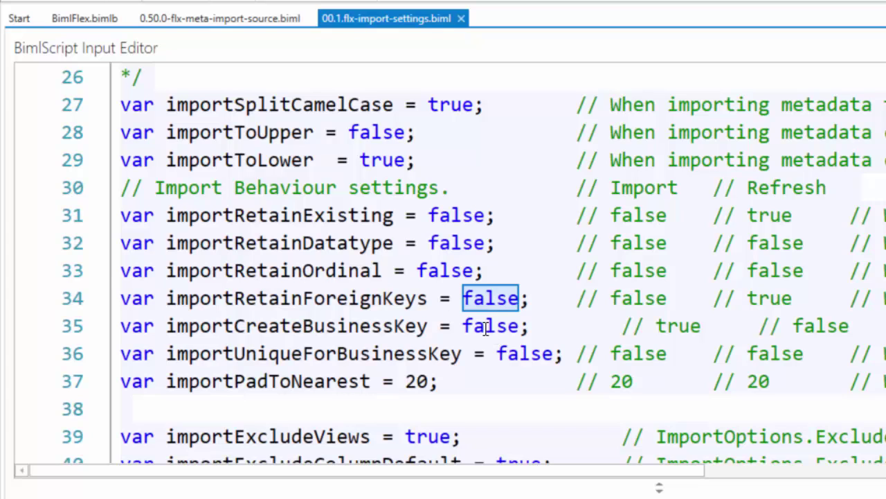
{"action": "double_click", "coordinate": [485, 327]}
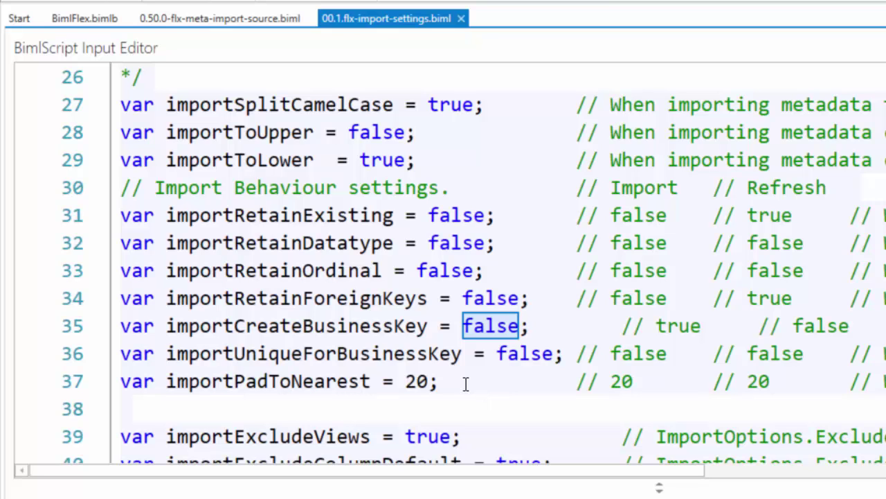
{"action": "type", "text": "true"}
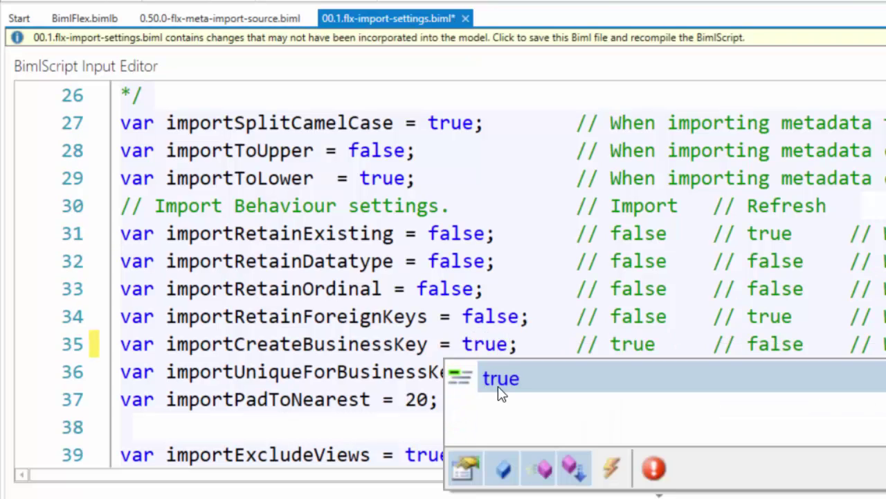
{"action": "left_click", "coordinate": [498, 385]}
{"action": "double_click", "coordinate": [490, 342]}
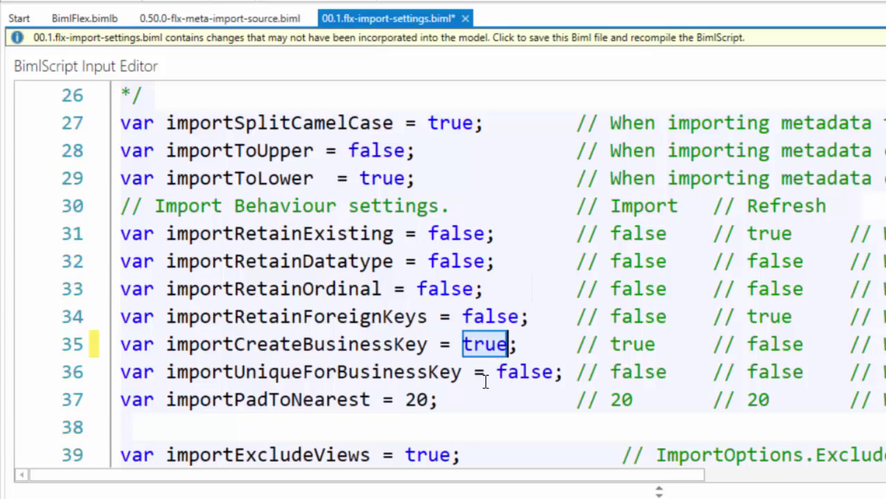
{"action": "left_click", "coordinate": [521, 345]}
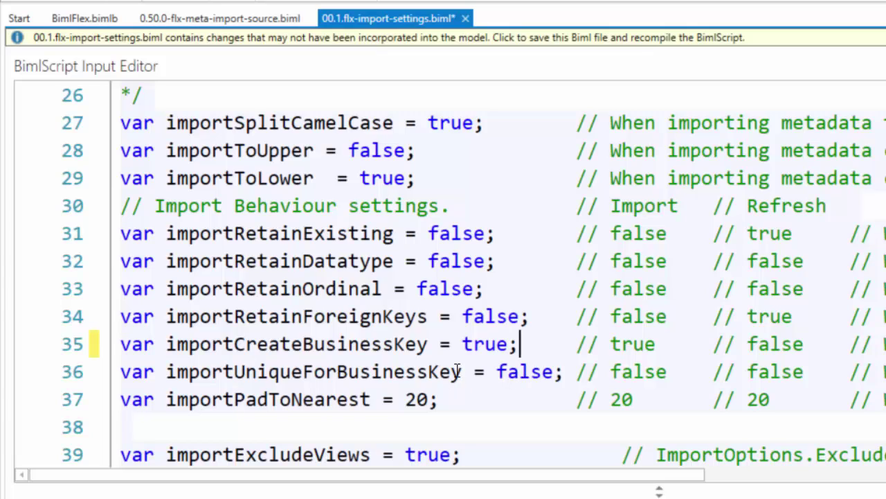
Highlight the values of importUniqueForBusinessKey on line 36 and importPadToNearest on line 37
{"action": "double_click", "coordinate": [527, 371]}
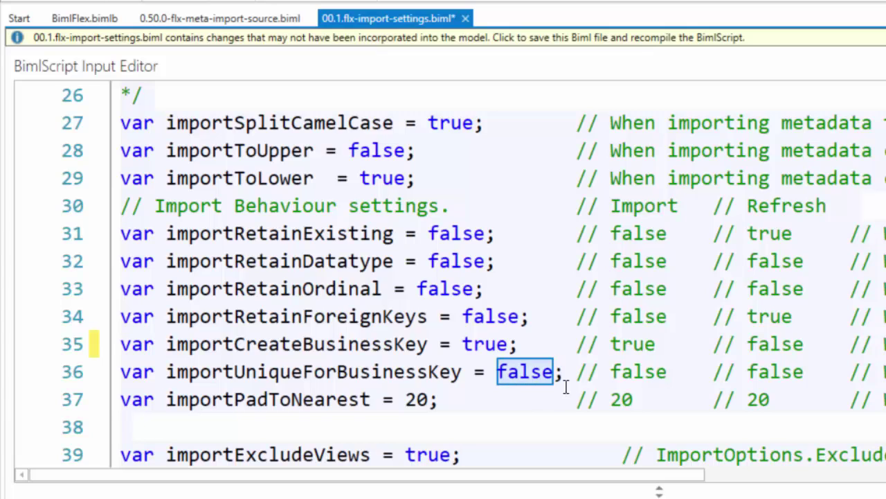
{"action": "left_click", "coordinate": [540, 374]}
{"action": "double_click", "coordinate": [530, 372]}
{"action": "double_click", "coordinate": [417, 400]}
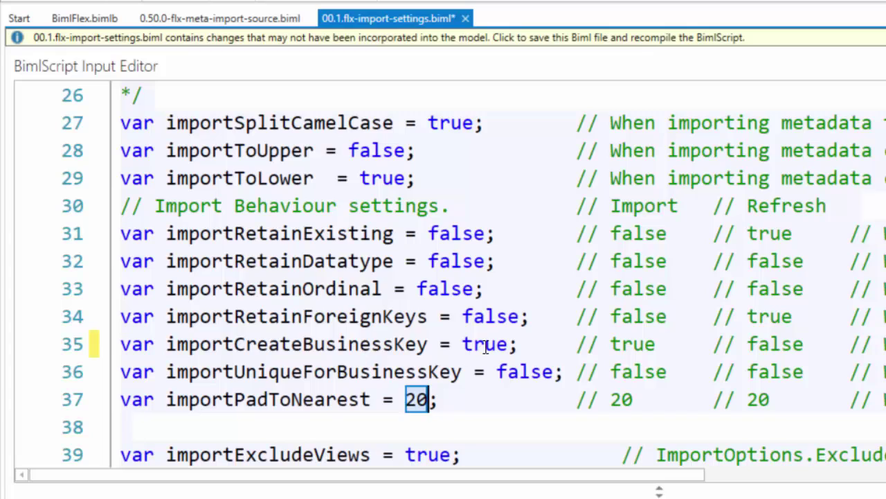
{"action": "left_click", "coordinate": [452, 406]}
{"action": "double_click", "coordinate": [415, 401]}
{"action": "scroll", "coordinate": [410, 238], "scroll_direction": "down", "scroll_amount": 1}
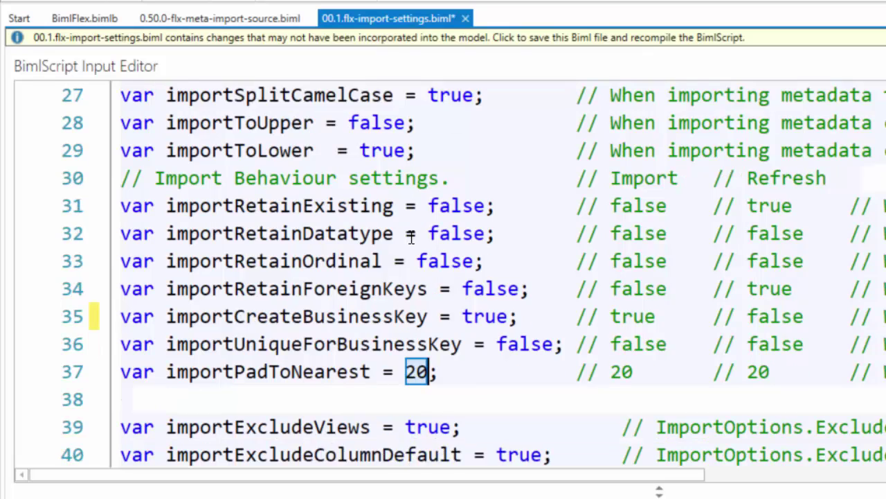
Review the importExclude settings and highlight the whole block from importExcludeViews to importExcludeUniqueKey on lines 39 to 46
{"action": "scroll", "coordinate": [411, 238], "scroll_direction": "down", "scroll_amount": 4}
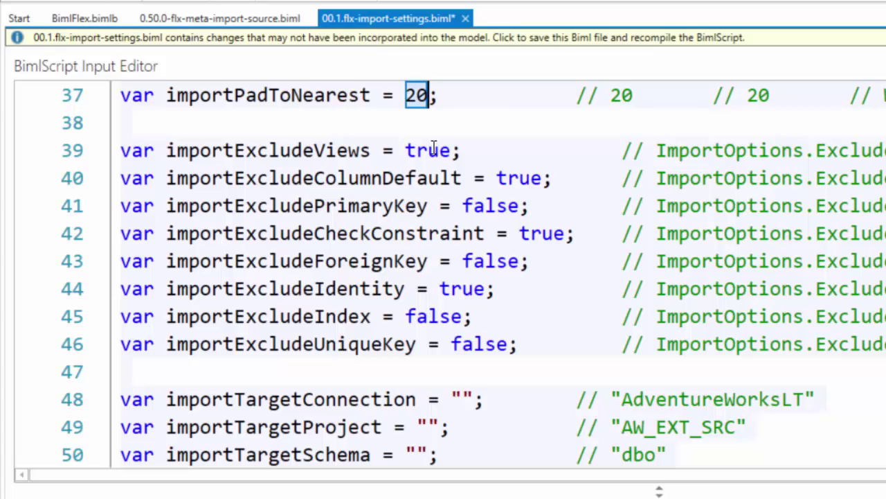
{"action": "left_click", "coordinate": [508, 178]}
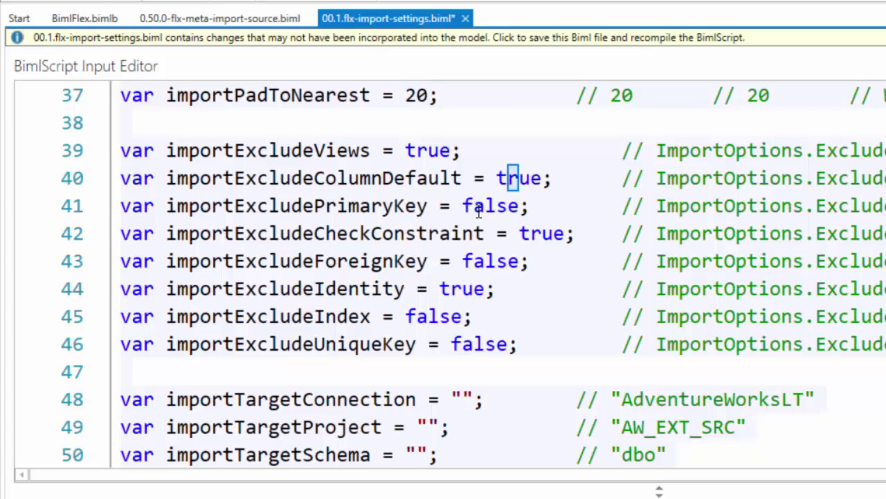
{"action": "left_click", "coordinate": [473, 206]}
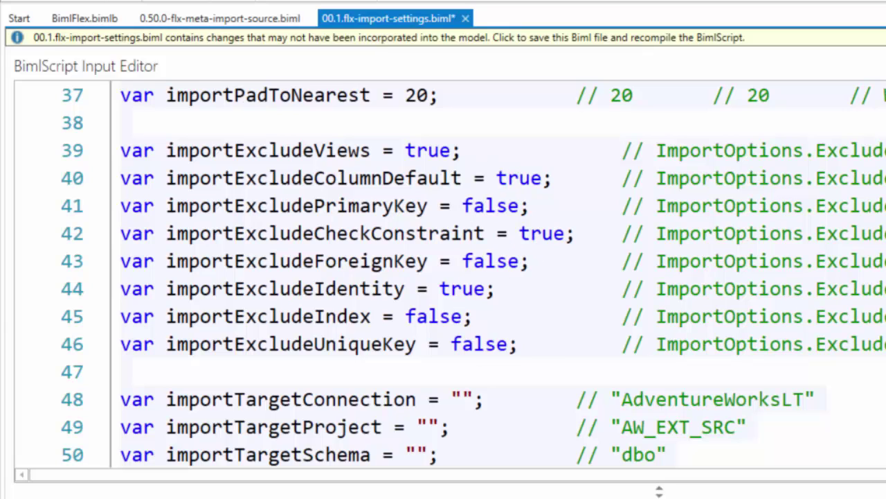
{"action": "left_click_drag", "start_coordinate": [533, 344], "coordinate": [87, 163]}
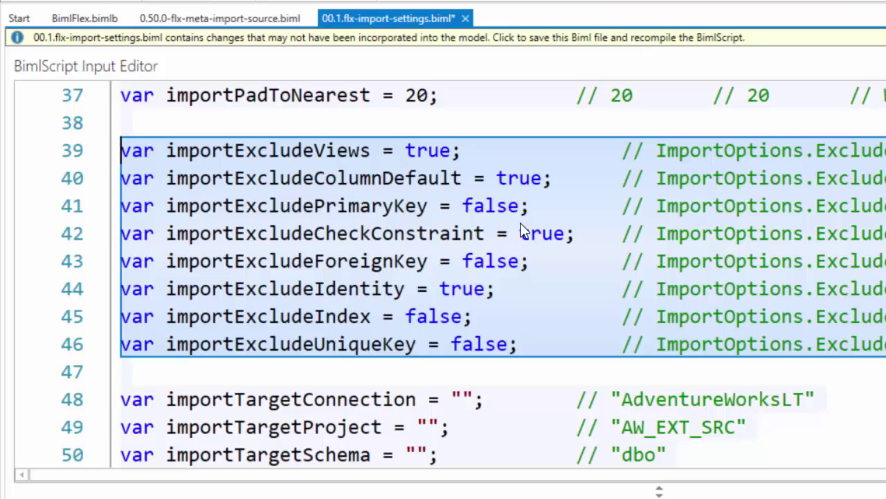
Highlight the importTarget settings block from importTargetConnection to importTargetAddIdentity on lines 48 to 52
{"action": "scroll", "coordinate": [780, 385], "scroll_direction": "down", "scroll_amount": 1}
{"action": "scroll", "coordinate": [780, 385], "scroll_direction": "down", "scroll_amount": 1}
{"action": "left_click_drag", "start_coordinate": [677, 344], "coordinate": [117, 234]}
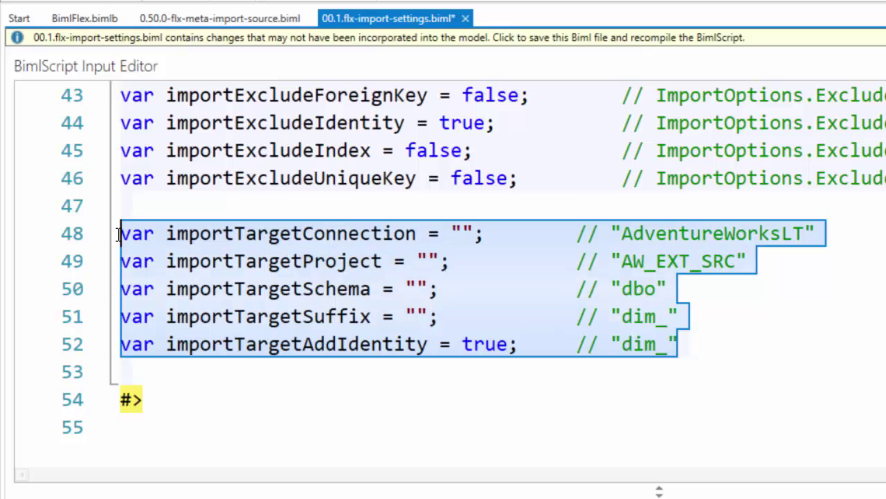
{"action": "left_click", "coordinate": [156, 205]}
{"action": "left_click_drag", "start_coordinate": [698, 344], "coordinate": [283, 208]}
Return to the import connection settings near the script's start, and save the changed settings file, recompiling the BimlScript
{"action": "scroll", "coordinate": [425, 219], "scroll_direction": "up", "scroll_amount": 10}
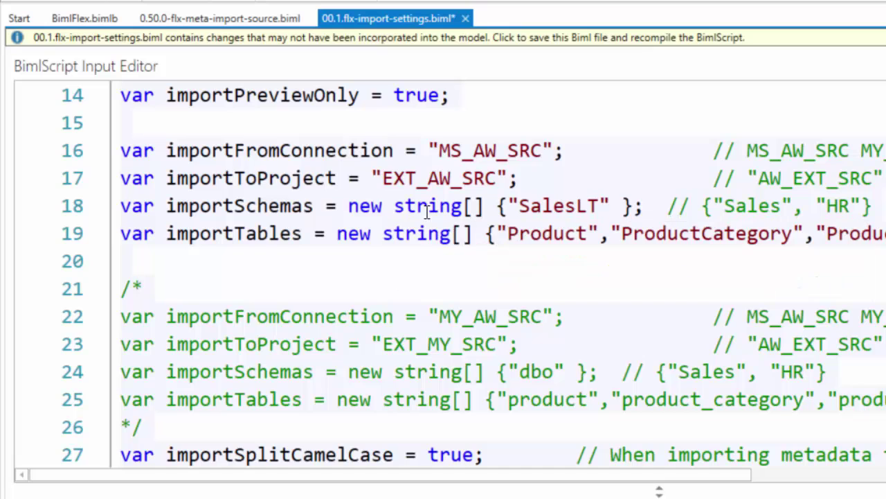
{"action": "left_click", "coordinate": [375, 259]}
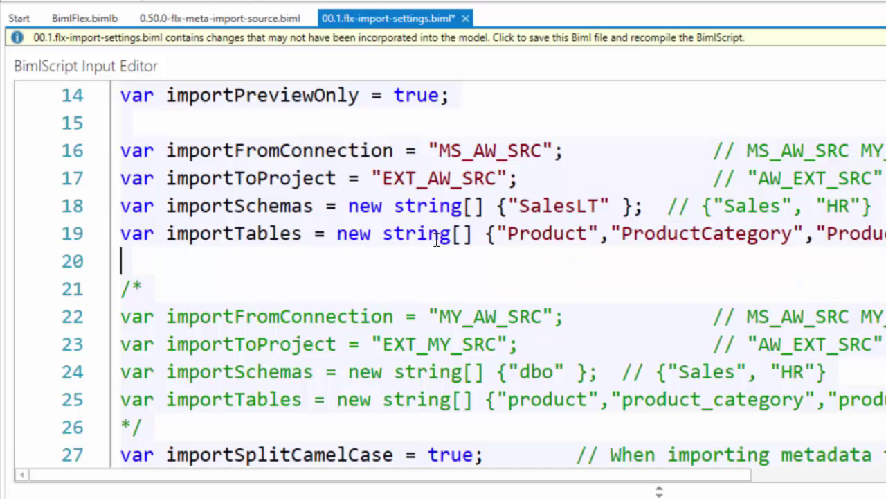
{"action": "left_click", "coordinate": [417, 42]}
Open the ProductCategory table from the project's relational tables to inspect its columns and keys, and close it
{"action": "left_click", "coordinate": [204, 21]}
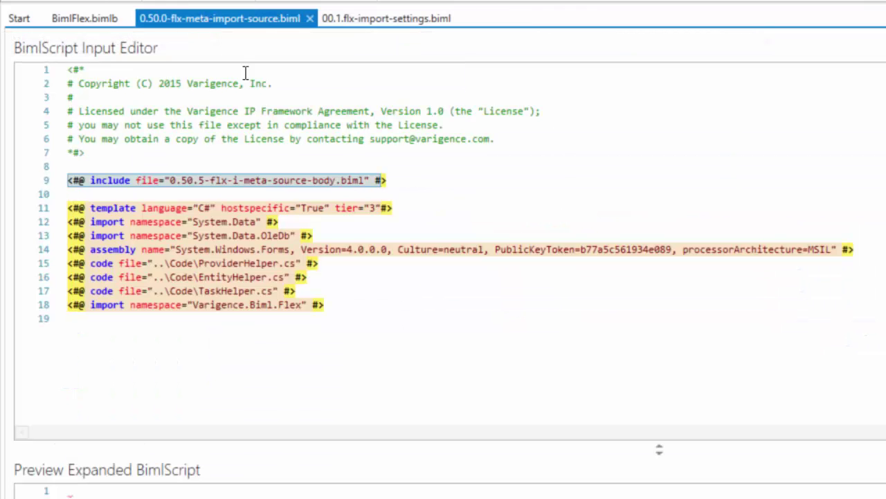
{"action": "left_click", "coordinate": [101, 22]}
{"action": "right_click", "coordinate": [148, 223]}
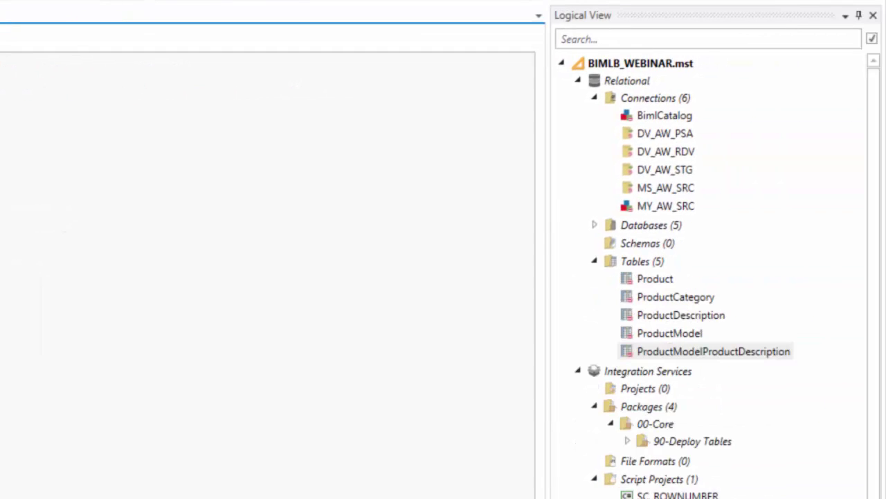
{"action": "right_click", "coordinate": [651, 293]}
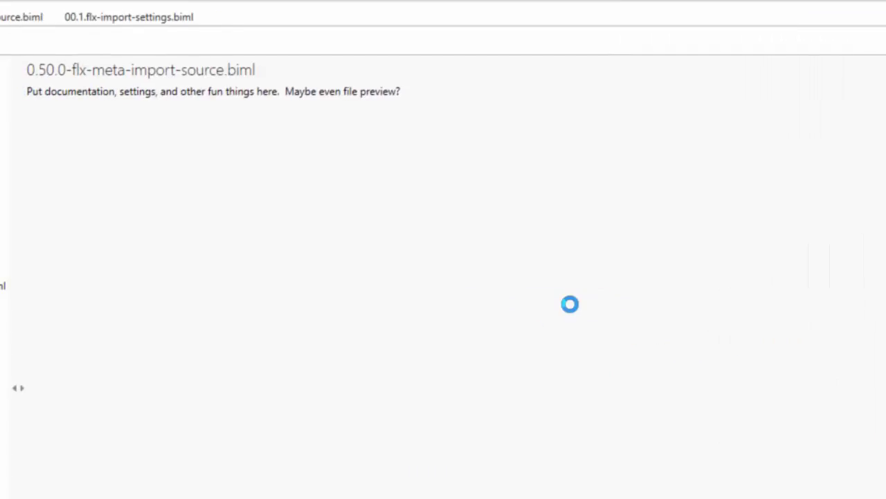
{"action": "left_click", "coordinate": [132, 177]}
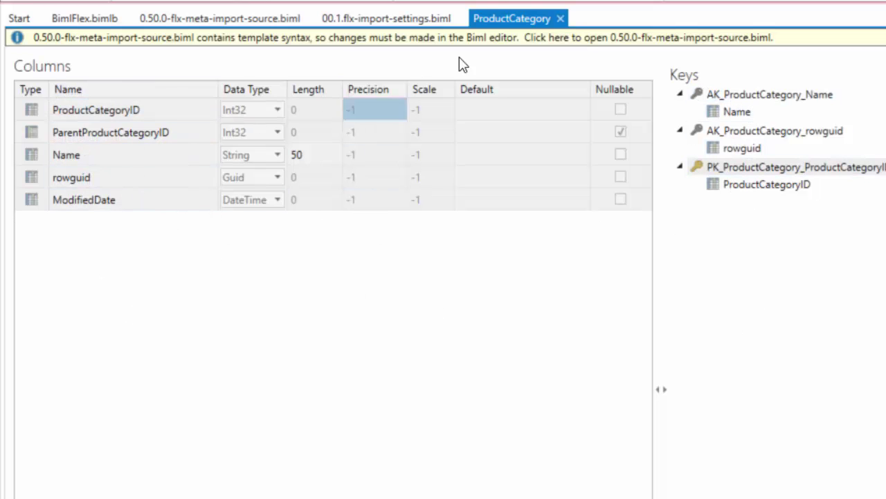
{"action": "left_click", "coordinate": [560, 20]}
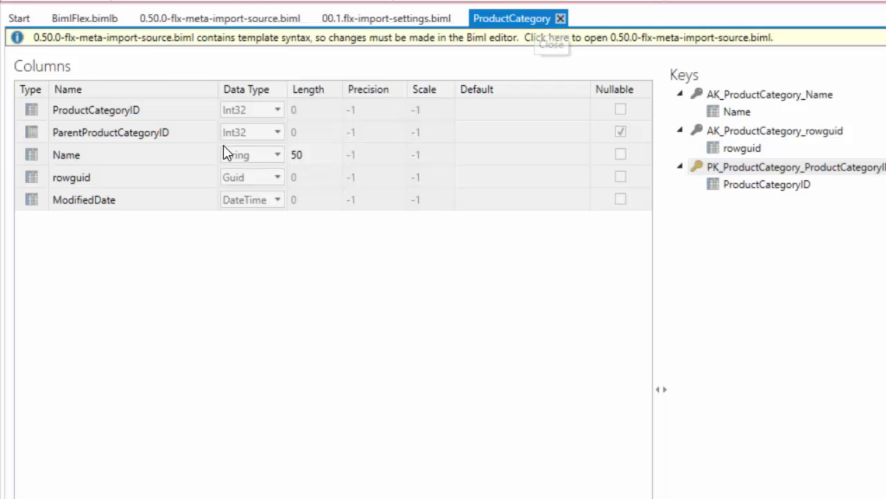
Update the preview of 0.50.0-flx-meta-import-source.biml and enlarge the expanded BimlScript preview area
{"action": "left_click", "coordinate": [188, 21]}
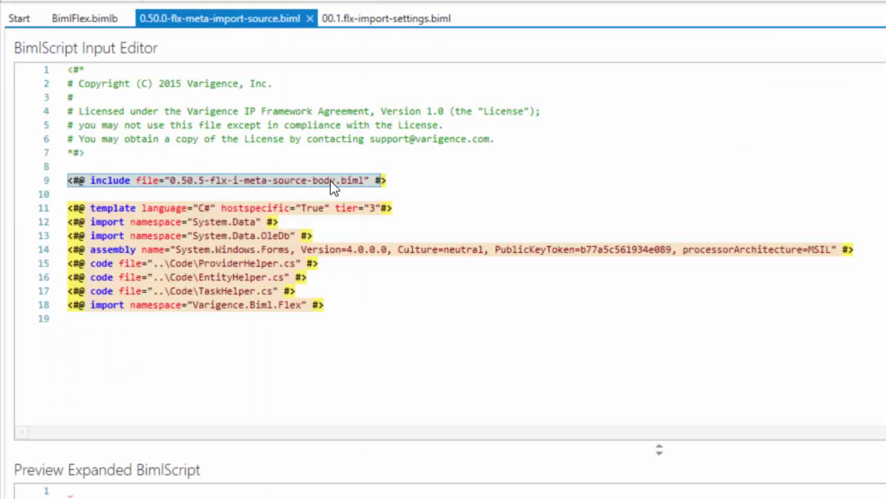
{"action": "left_click", "coordinate": [366, 324]}
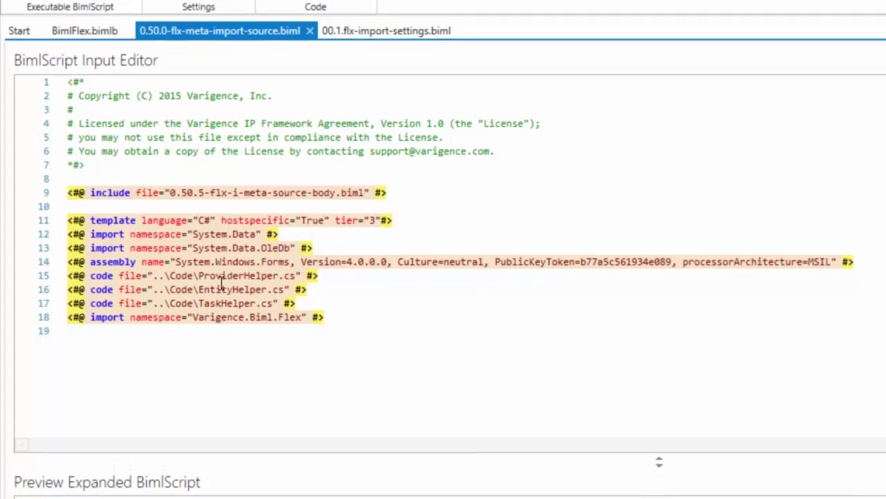
{"action": "left_click", "coordinate": [123, 25]}
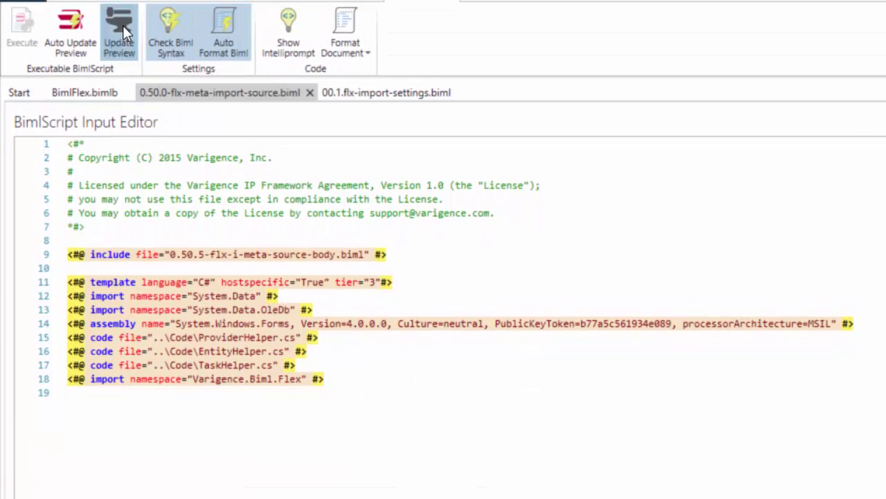
{"action": "left_click", "coordinate": [670, 494]}
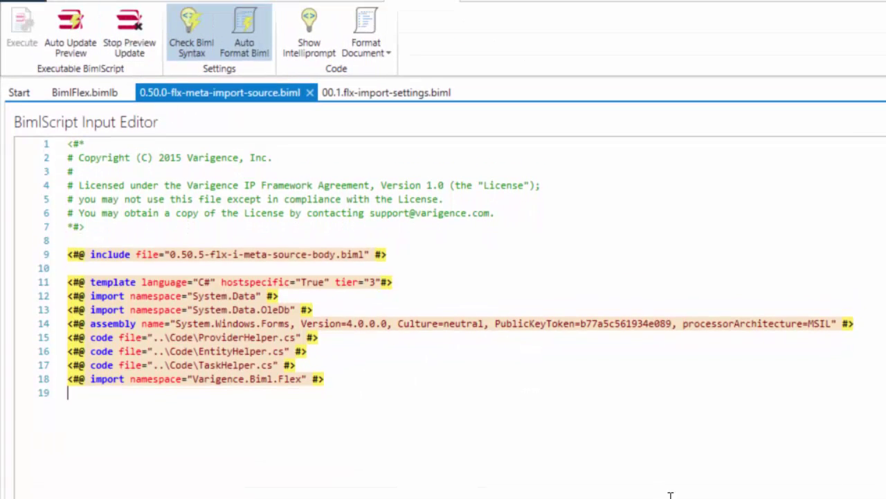
{"action": "left_click_drag", "start_coordinate": [670, 494], "coordinate": [626, 187]}
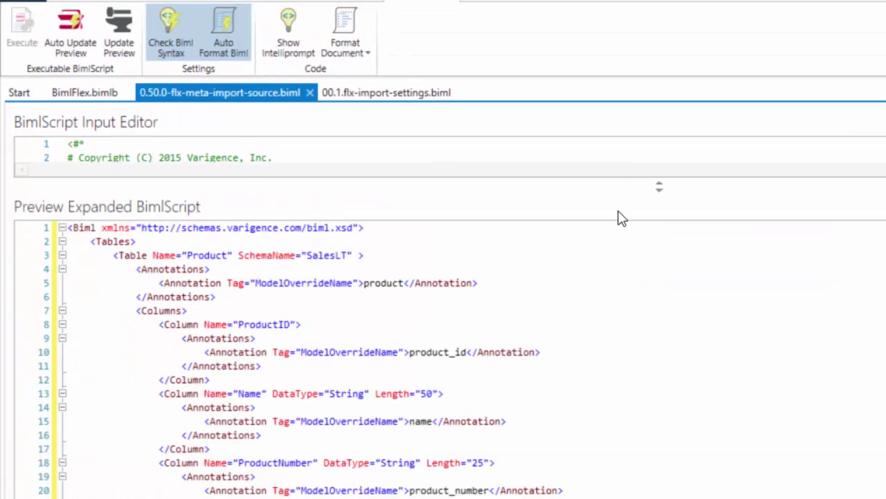
Examine the expanded BimlScript at 200% zoom, highlighting the ProductID column definition and its product_id ModelOverrideName annotation on lines 8 to 12
{"action": "scroll", "coordinate": [552, 392], "scroll_direction": "down", "scroll_amount": 16}
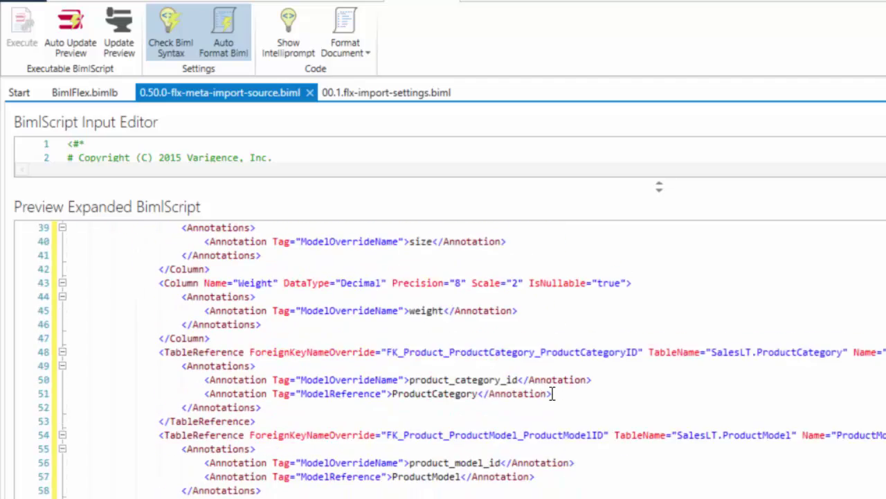
{"action": "scroll", "coordinate": [552, 392], "scroll_direction": "down", "scroll_amount": 1}
{"action": "scroll", "coordinate": [552, 392], "scroll_direction": "up", "scroll_amount": 5, "text": "ctrl"}
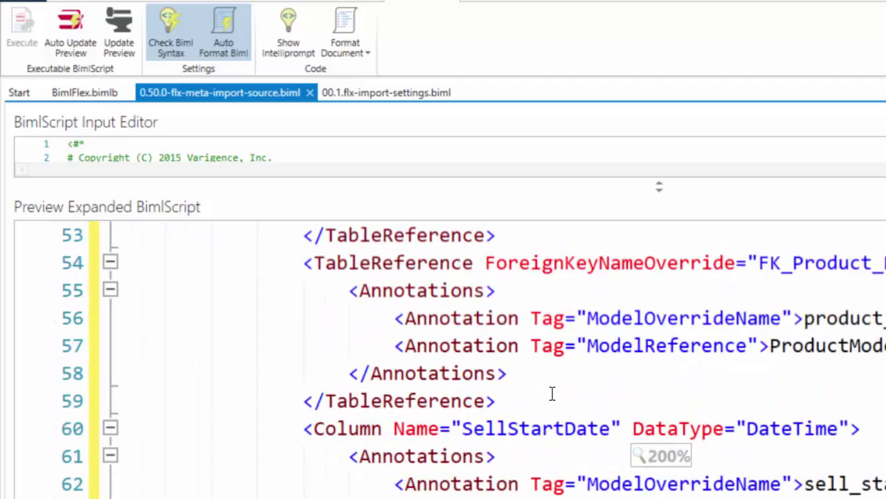
{"action": "scroll", "coordinate": [552, 392], "scroll_direction": "up", "scroll_amount": 5}
{"action": "scroll", "coordinate": [552, 394], "scroll_direction": "up", "scroll_amount": 12}
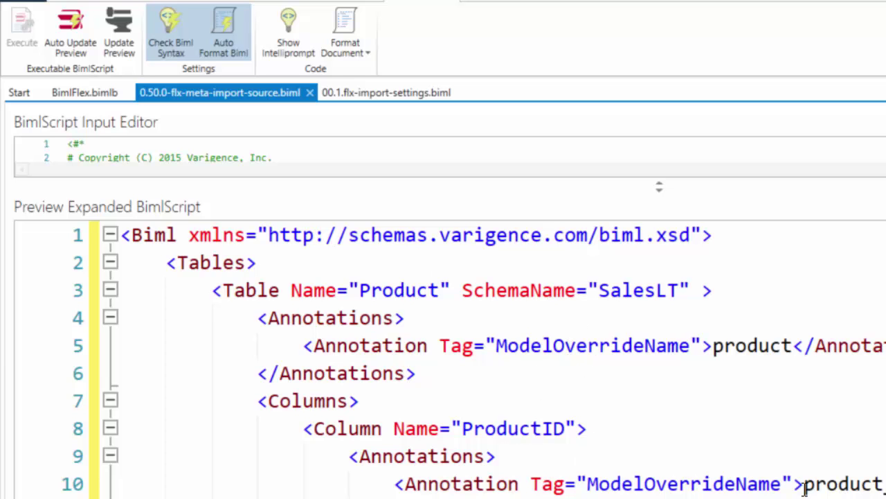
{"action": "left_click_drag", "start_coordinate": [805, 489], "coordinate": [884, 488]}
{"action": "left_click", "coordinate": [884, 489]}
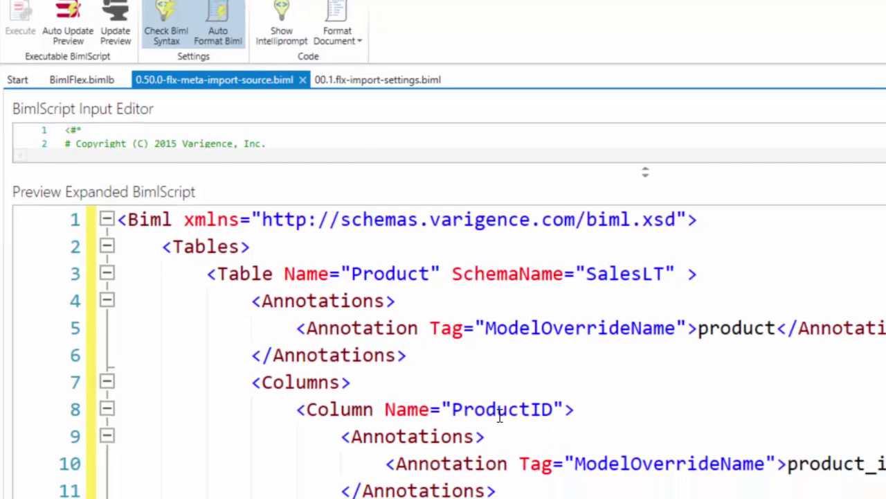
{"action": "double_click", "coordinate": [500, 409]}
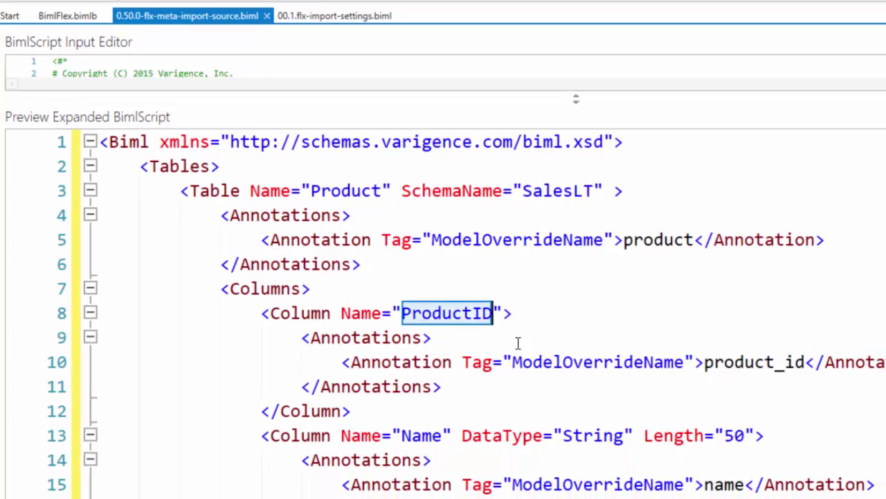
{"action": "double_click", "coordinate": [748, 367]}
{"action": "left_click_drag", "start_coordinate": [353, 411], "coordinate": [262, 313]}
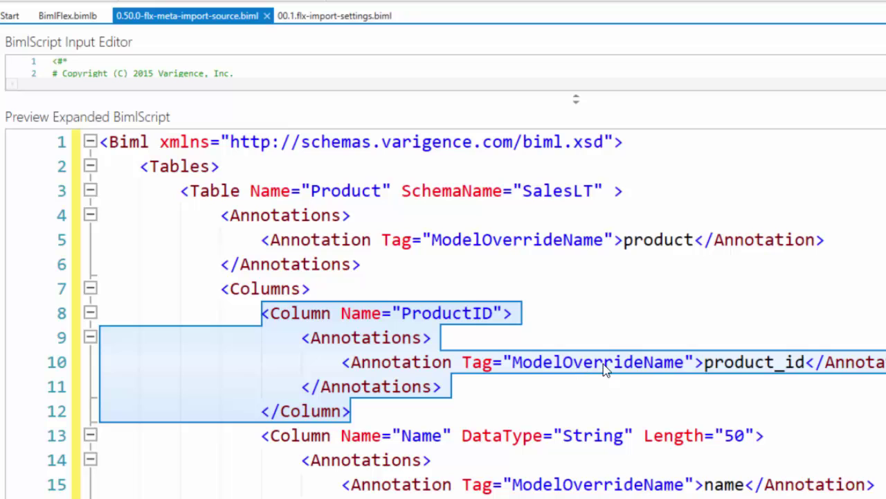
{"action": "scroll", "coordinate": [592, 284], "scroll_direction": "down", "scroll_amount": 1}
{"action": "scroll", "coordinate": [592, 284], "scroll_direction": "down", "scroll_amount": 8}
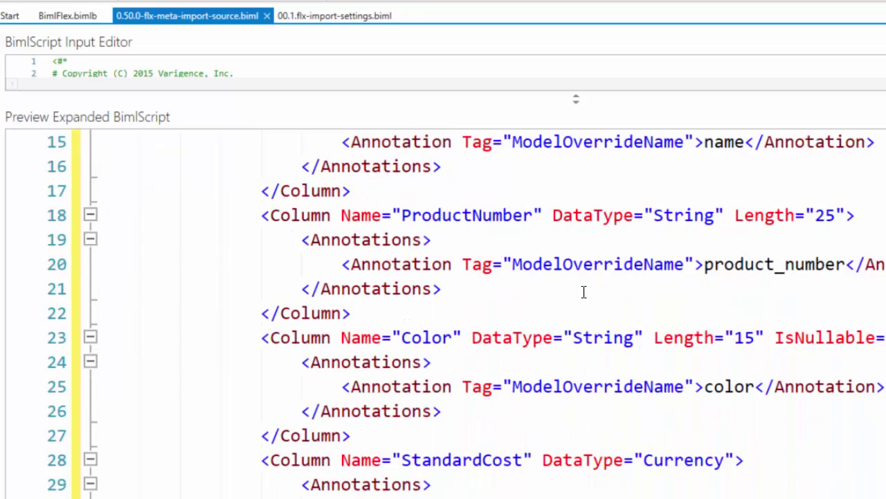
Enlarge the script input area again, close 0.50.0-flx-meta-import-source.biml and switch to 00.1.flx-import-settings.biml
{"action": "left_click_drag", "start_coordinate": [576, 99], "coordinate": [583, 337]}
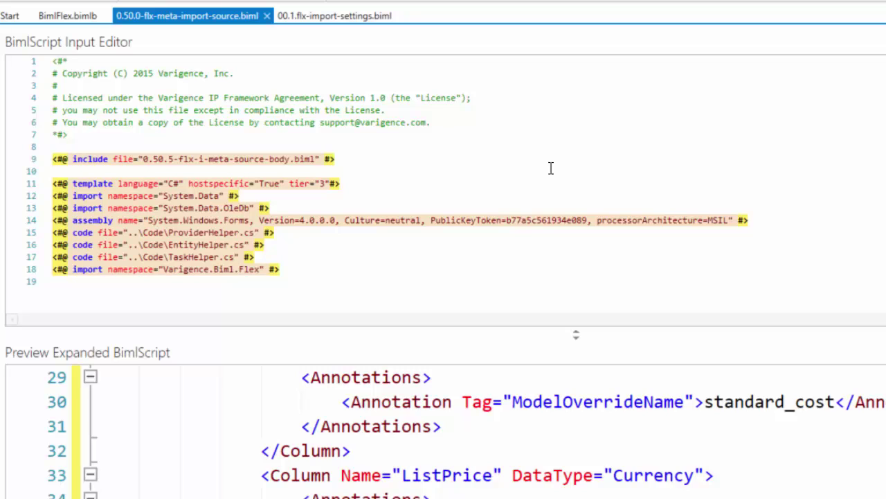
{"action": "left_click", "coordinate": [267, 15]}
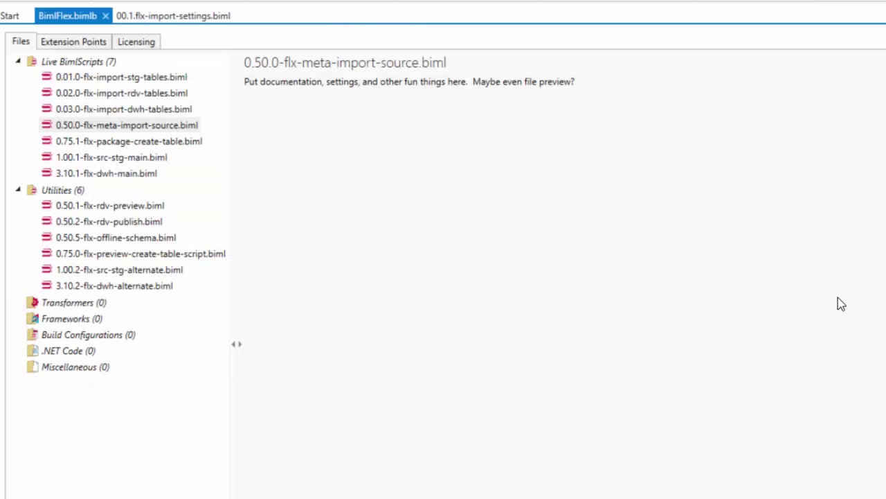
{"action": "left_click", "coordinate": [174, 17]}
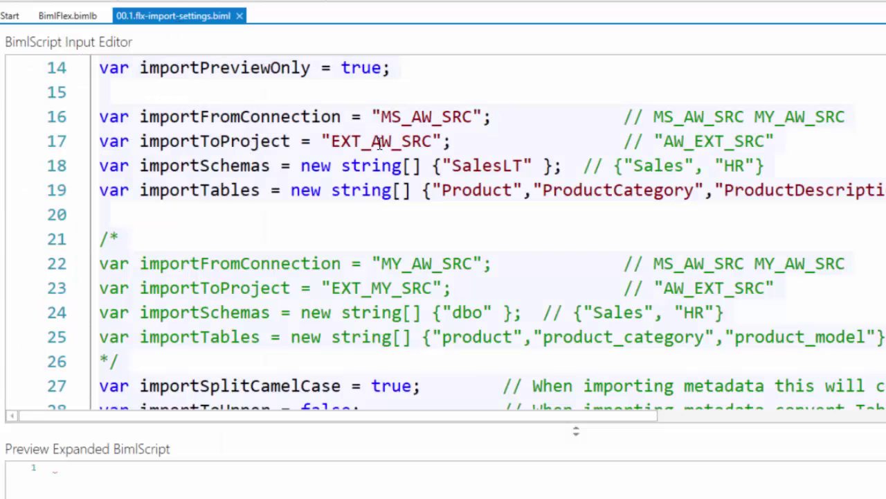
Set importPreviewOnly to false on line 14 of 00.1.flx-import-settings.biml and save the file
{"action": "scroll", "coordinate": [358, 193], "scroll_direction": "up", "scroll_amount": 2}
{"action": "double_click", "coordinate": [361, 216]}
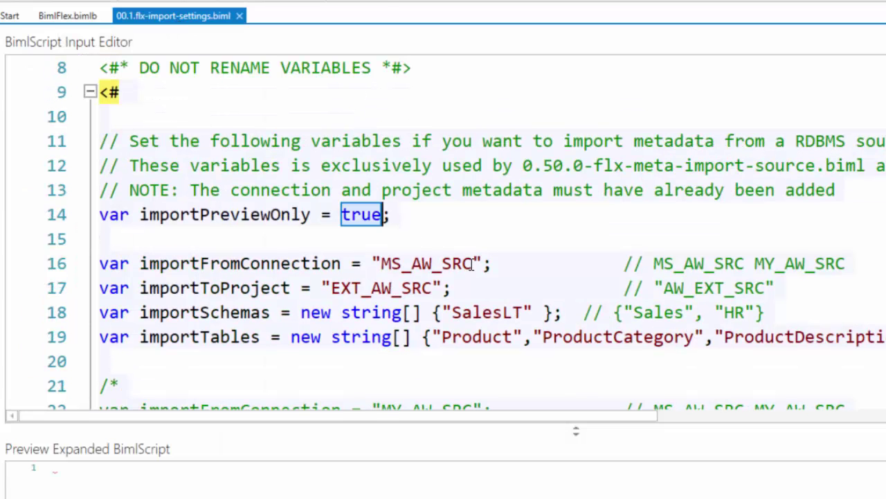
{"action": "type", "text": "false"}
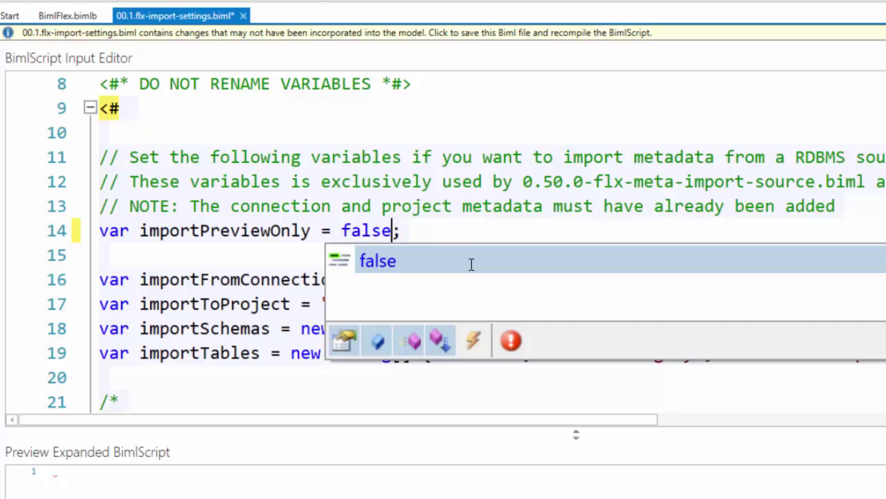
{"action": "key", "text": "Escape"}
{"action": "key", "text": "ctrl+s"}
{"action": "key", "text": "Escape"}
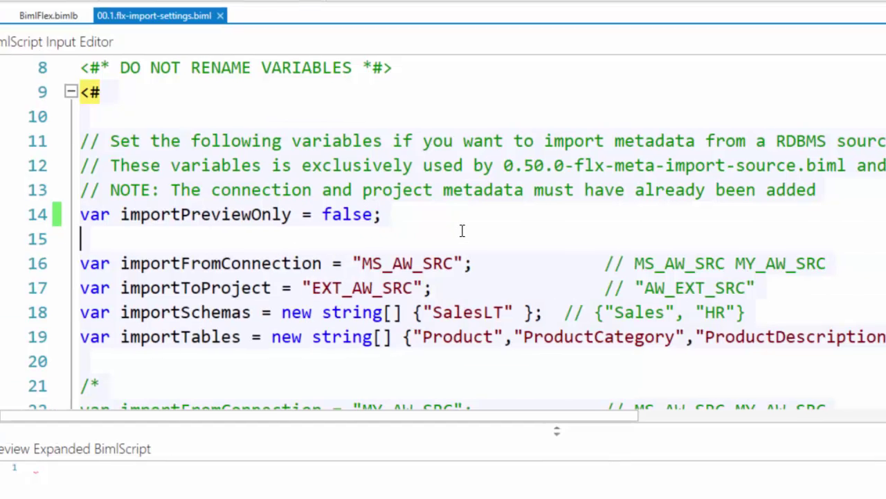
Refresh the ProductCategory preview table to publish the MS_AW_SRC metadata, and dismiss the confirmation message
{"action": "right_click", "coordinate": [668, 268]}
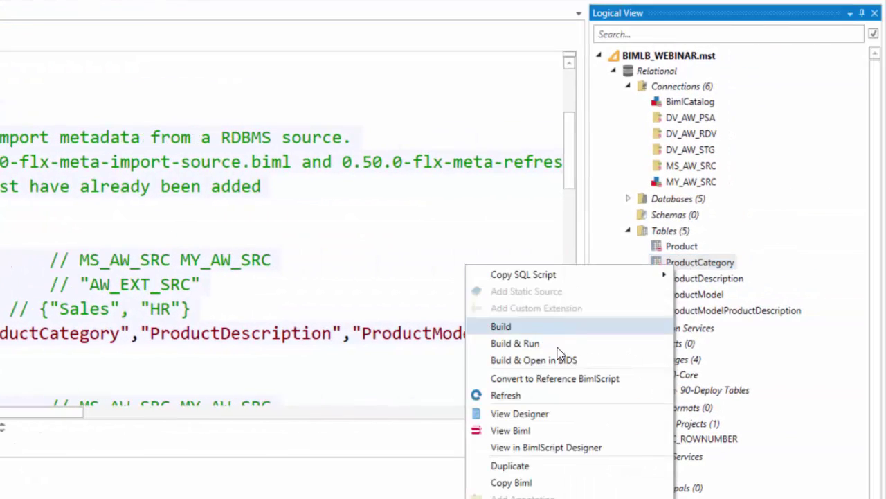
{"action": "left_click", "coordinate": [506, 395]}
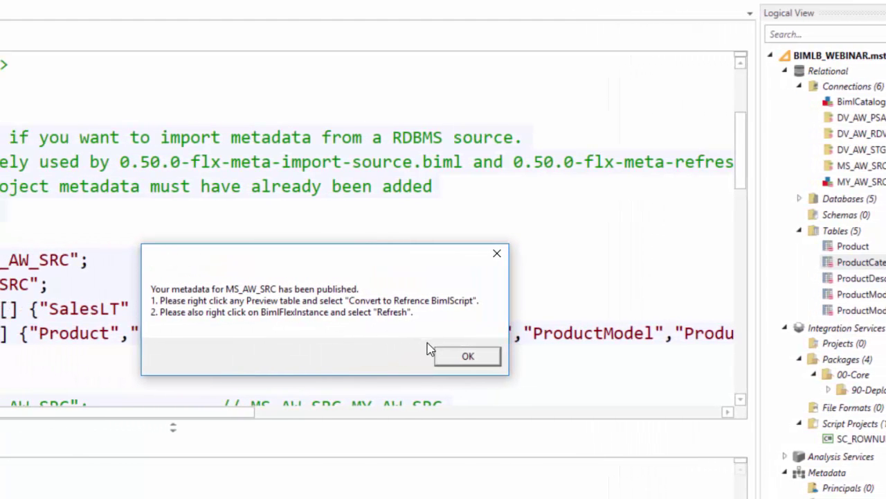
{"action": "left_click", "coordinate": [468, 355]}
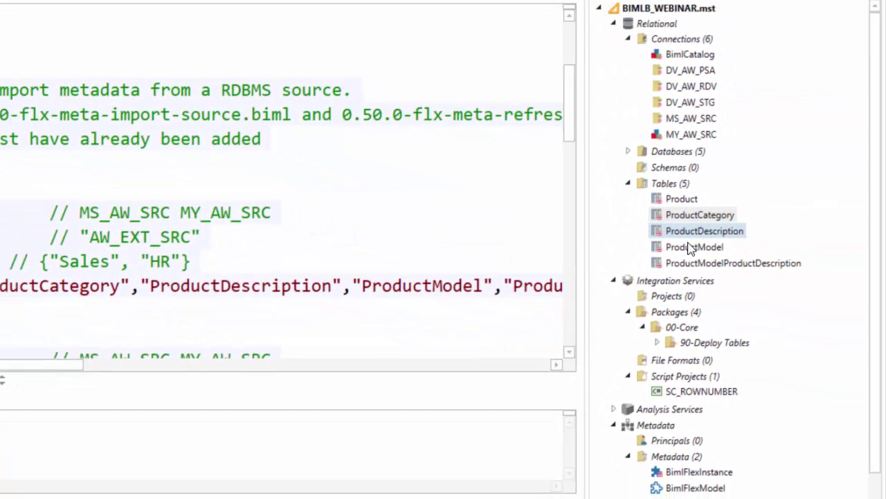
Convert 0.50.0-flx-meta-import-source.biml to a reference BimlScript through the ProductCategory table, and refresh BimlFlexInstance
{"action": "right_click", "coordinate": [716, 222]}
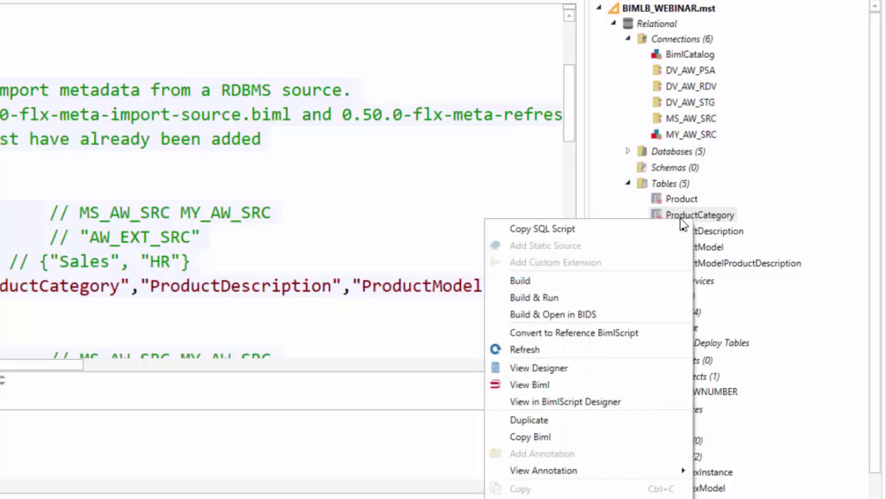
{"action": "left_click", "coordinate": [612, 344]}
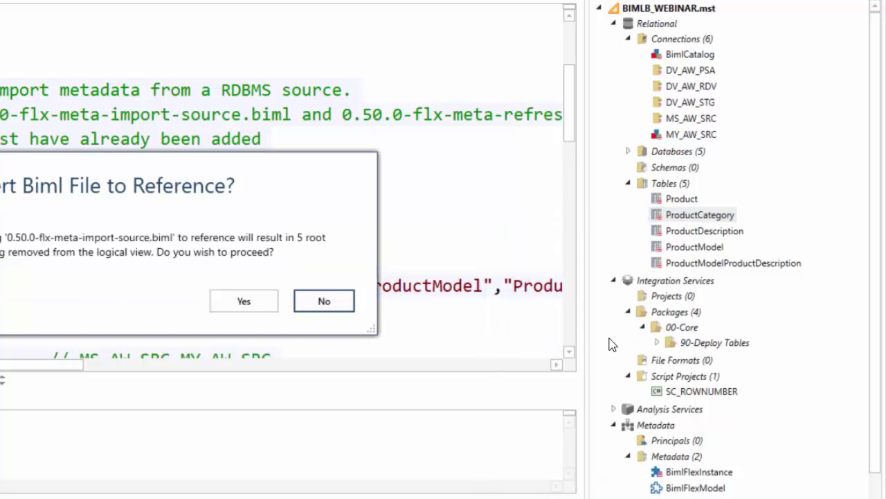
{"action": "left_click", "coordinate": [240, 302]}
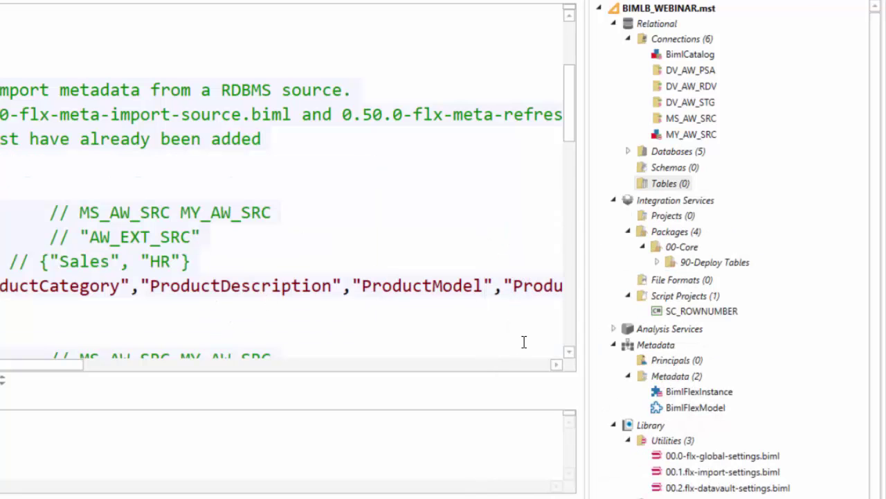
{"action": "right_click", "coordinate": [692, 391]}
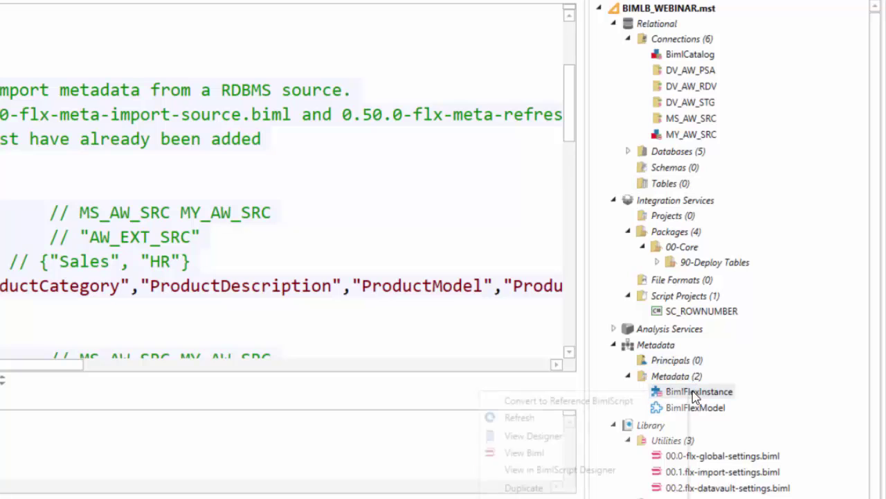
{"action": "left_click", "coordinate": [530, 419]}
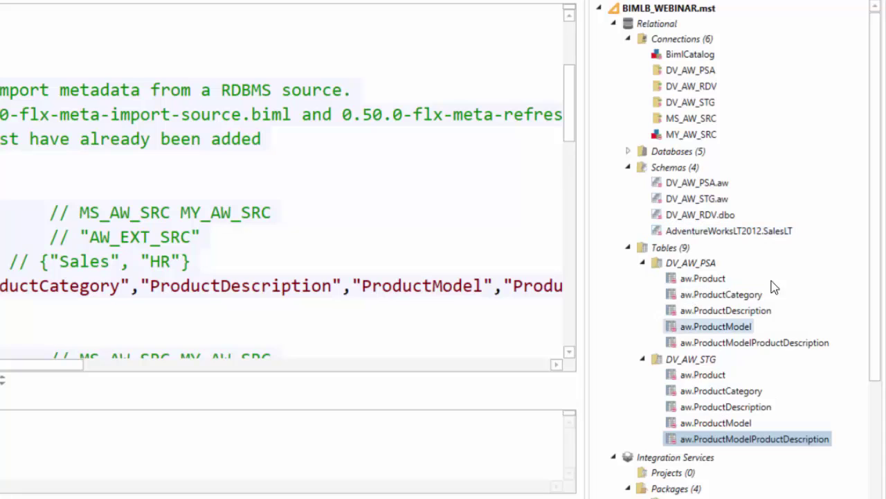
Examine the generated DV_AW_STG and DV_AW_PSA tables and the EXT_AW_SRC project, batch and source packages in the logical view
{"action": "scroll", "coordinate": [692, 228], "scroll_direction": "down", "scroll_amount": 2}
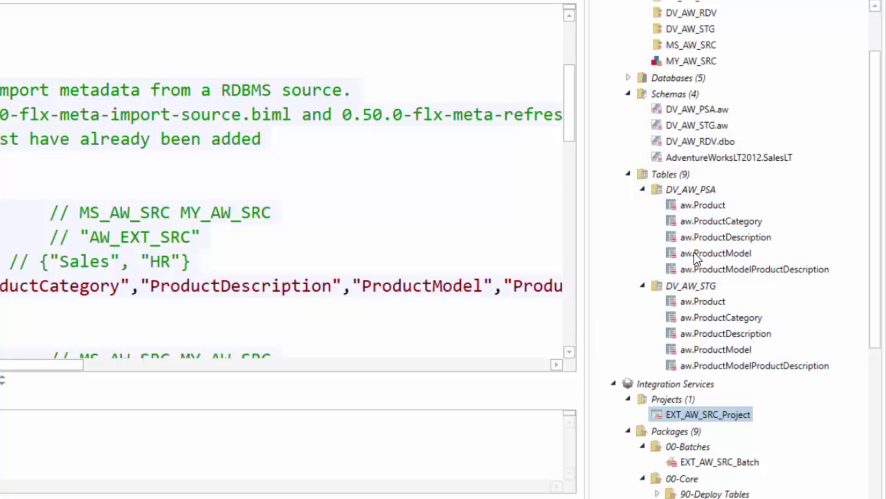
{"action": "scroll", "coordinate": [693, 429], "scroll_direction": "down", "scroll_amount": 7}
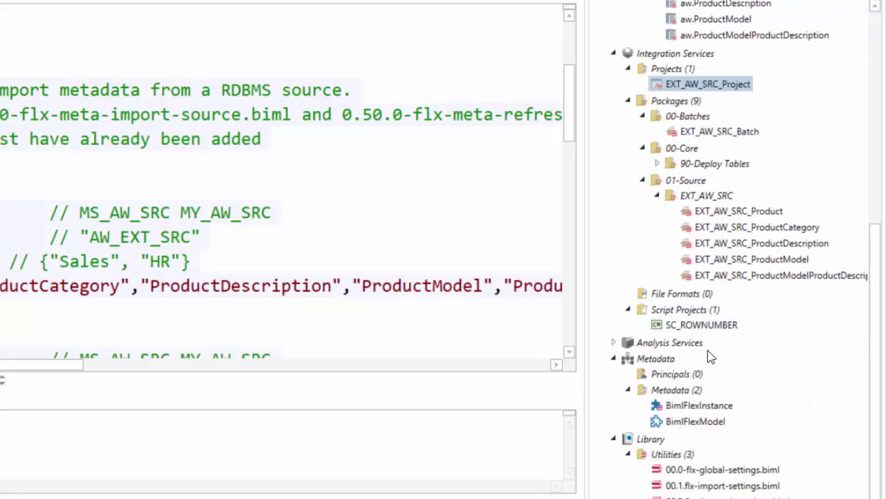
{"action": "left_click", "coordinate": [398, 288]}
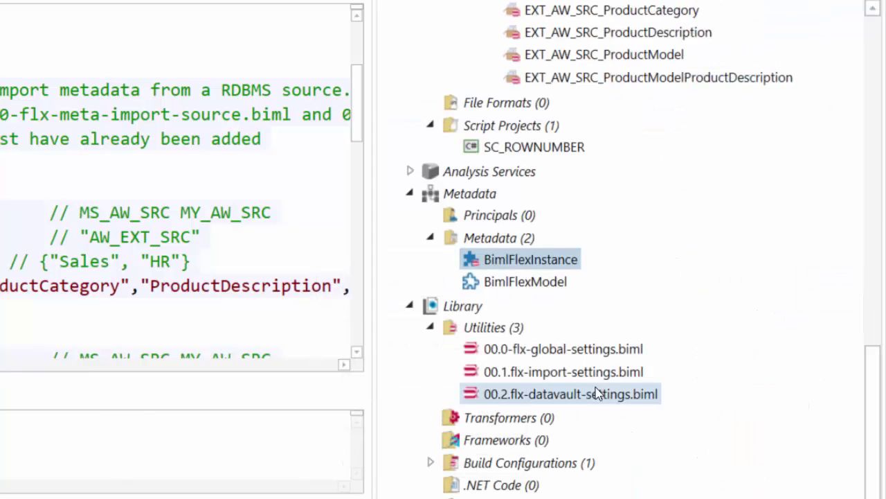
{"action": "scroll", "coordinate": [624, 386], "scroll_direction": "up", "scroll_amount": 14}
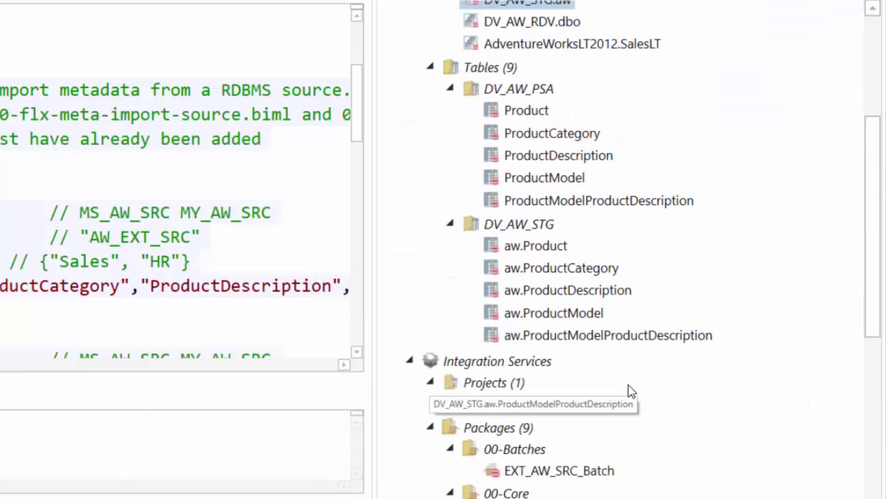
{"action": "scroll", "coordinate": [574, 415], "scroll_direction": "up", "scroll_amount": 8}
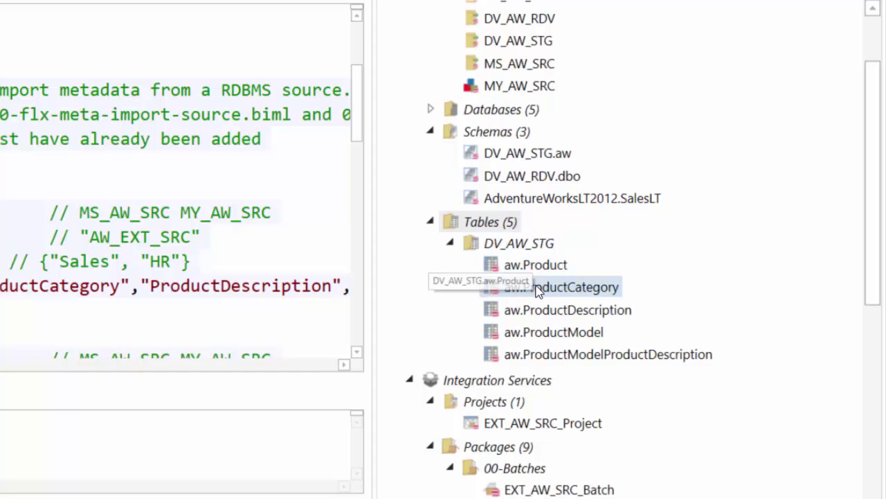
{"action": "scroll", "coordinate": [544, 355], "scroll_direction": "down", "scroll_amount": 4}
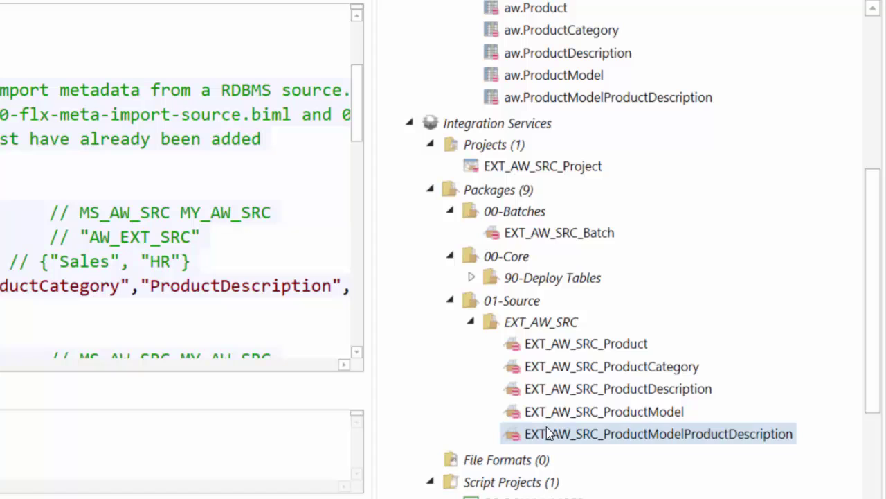
{"action": "scroll", "coordinate": [623, 356], "scroll_direction": "up", "scroll_amount": 3}
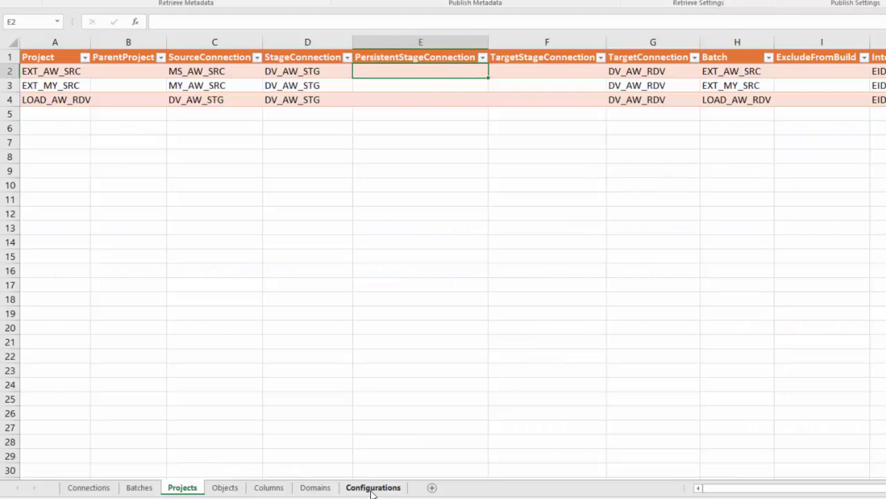
Open the Configurations sheet of the Excel metadata workbook and examine the row-level configuration keys and values, including RowStartDate, RowAuditId and RowRecordSource
{"action": "left_click", "coordinate": [372, 486]}
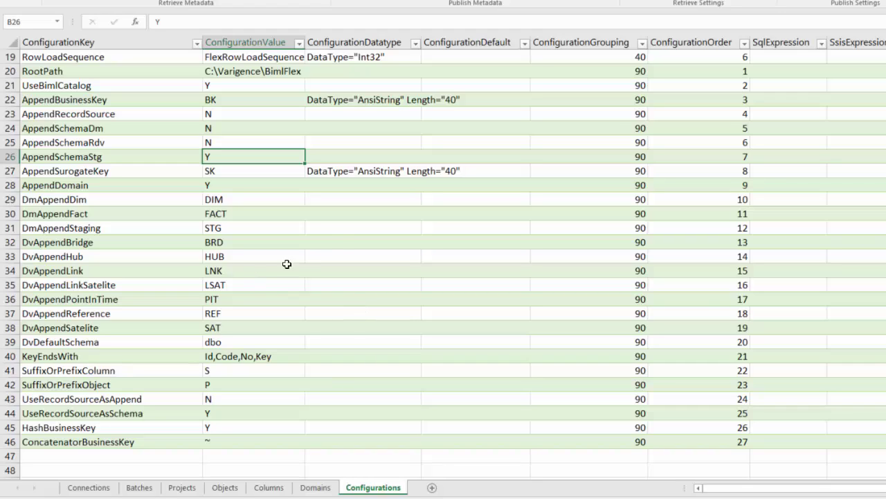
{"action": "scroll", "coordinate": [325, 316], "scroll_direction": "up", "scroll_amount": 6}
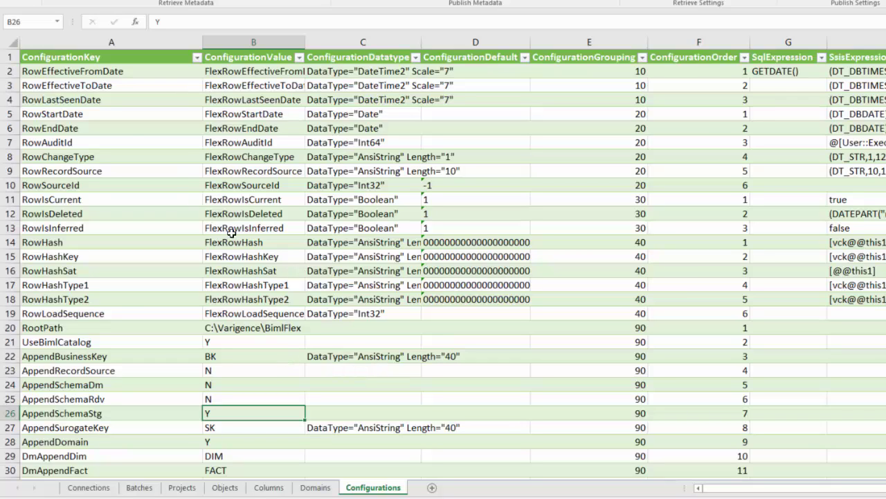
{"action": "left_click_drag", "start_coordinate": [84, 72], "coordinate": [237, 315]}
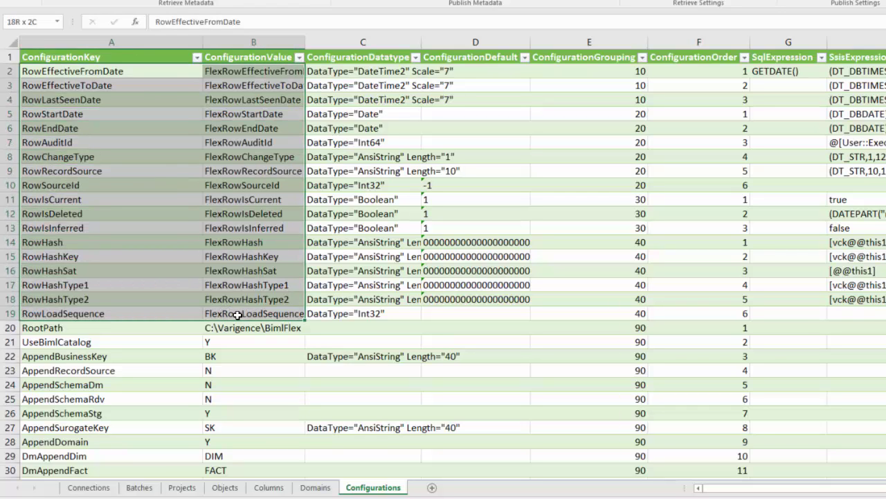
{"action": "left_click", "coordinate": [232, 299]}
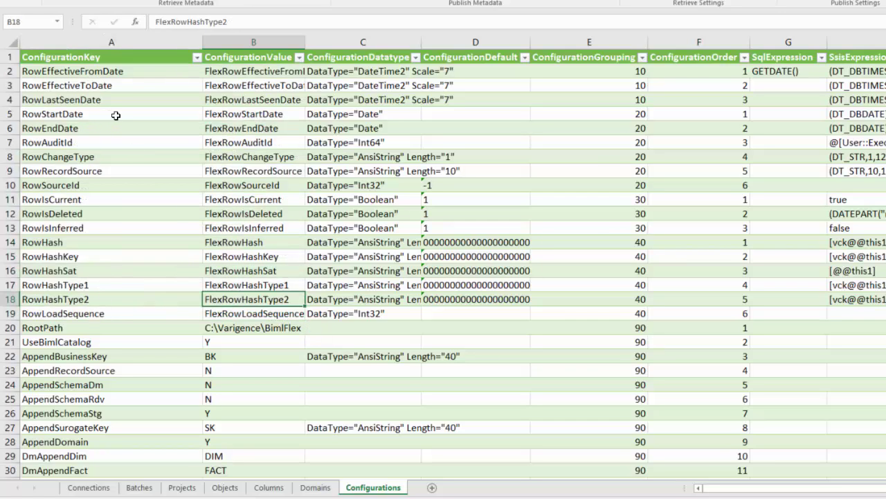
{"action": "left_click", "coordinate": [237, 129]}
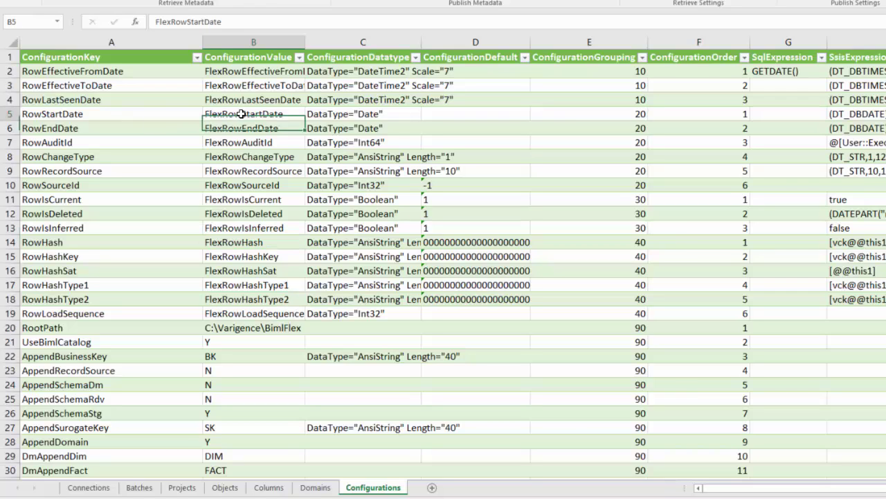
{"action": "left_click_drag", "start_coordinate": [72, 142], "coordinate": [294, 144]}
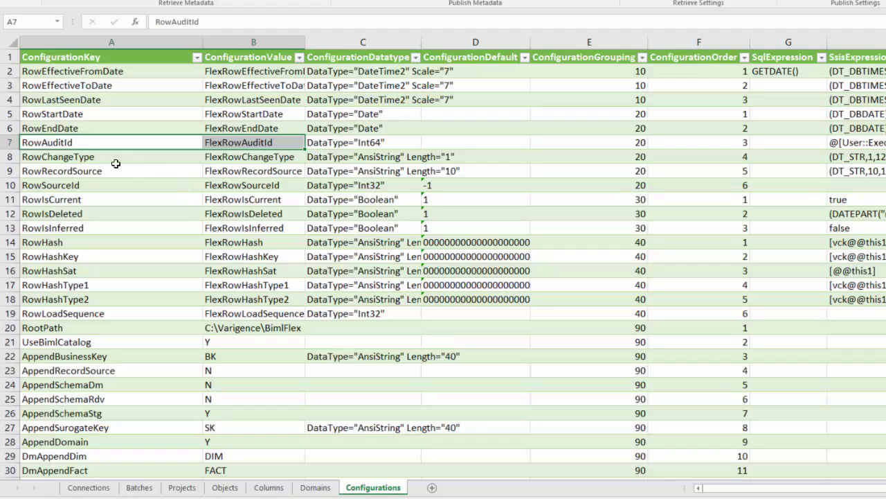
{"action": "left_click_drag", "start_coordinate": [120, 171], "coordinate": [257, 172]}
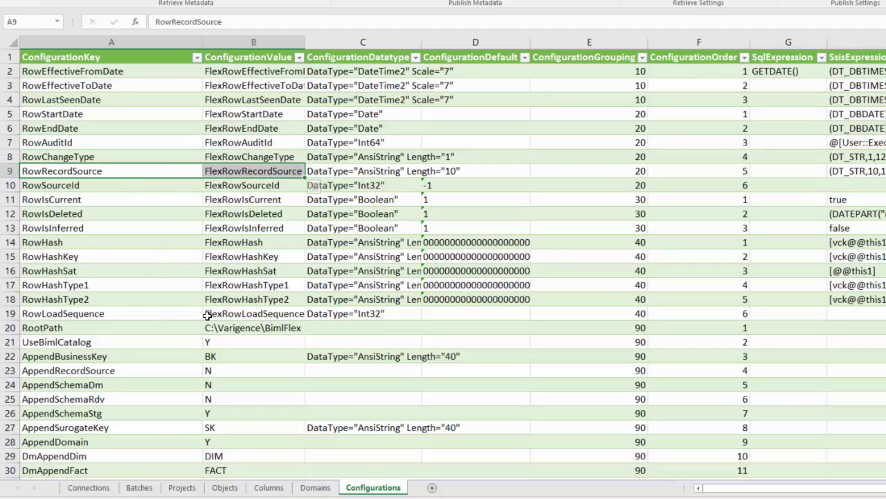
Examine the configuration data types, the RowLoadSequence value and the RowIsDeleted SSIS expression, and highlight the keys and values in rows 2 to 19
{"action": "left_click_drag", "start_coordinate": [146, 299], "coordinate": [264, 72]}
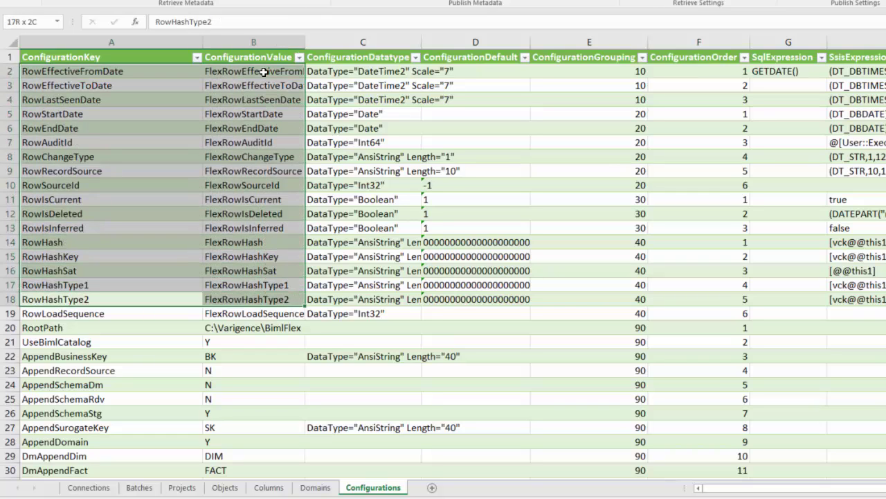
{"action": "left_click_drag", "start_coordinate": [388, 85], "coordinate": [401, 86]}
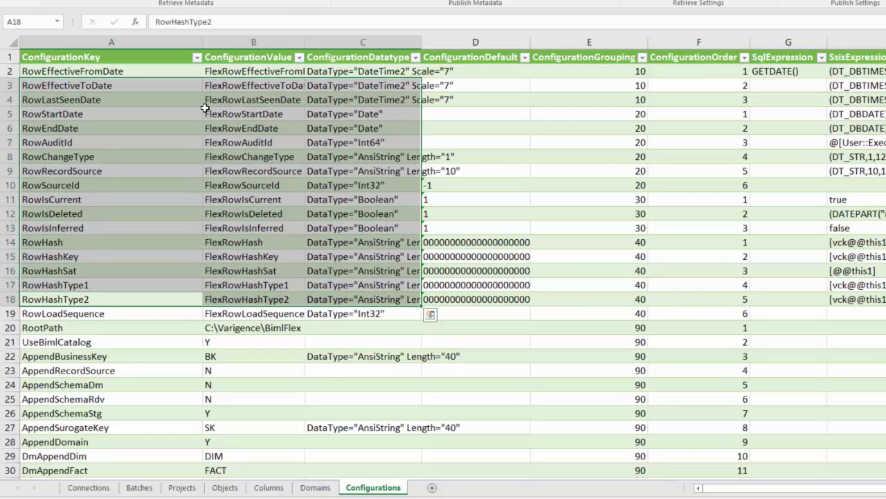
{"action": "left_click", "coordinate": [255, 70]}
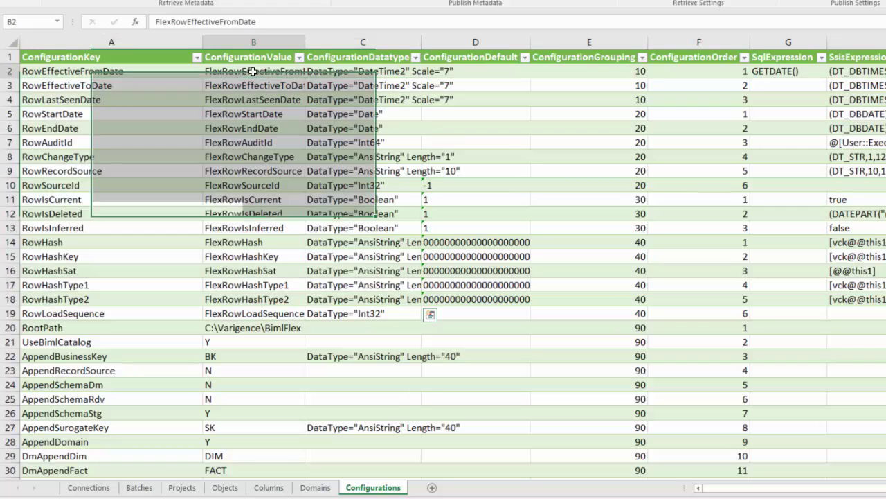
{"action": "left_click", "coordinate": [241, 315]}
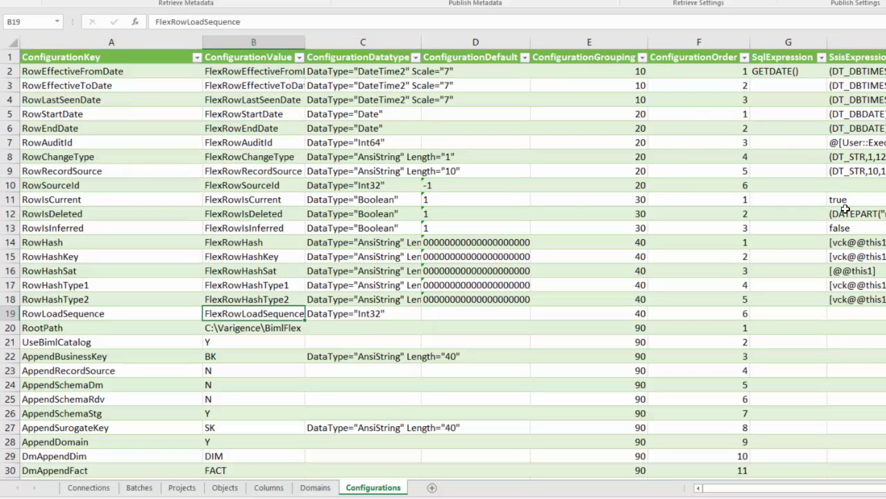
{"action": "left_click", "coordinate": [846, 215]}
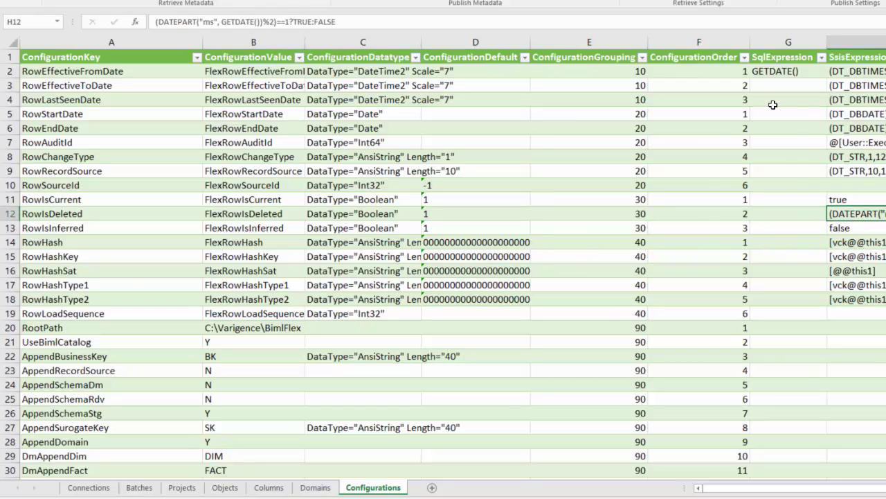
{"action": "left_click_drag", "start_coordinate": [63, 315], "coordinate": [253, 74]}
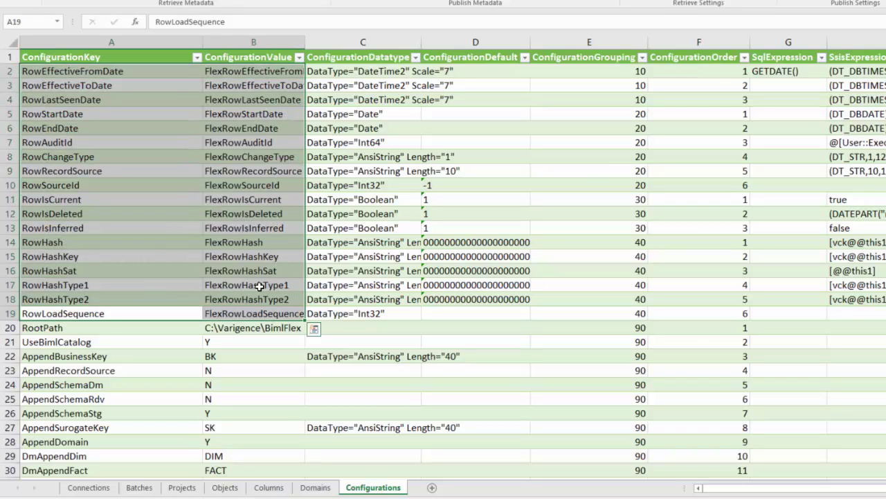
Examine the AppendSchemaStg and AppendDomain configuration keys and their values
{"action": "scroll", "coordinate": [309, 340], "scroll_direction": "down", "scroll_amount": 2}
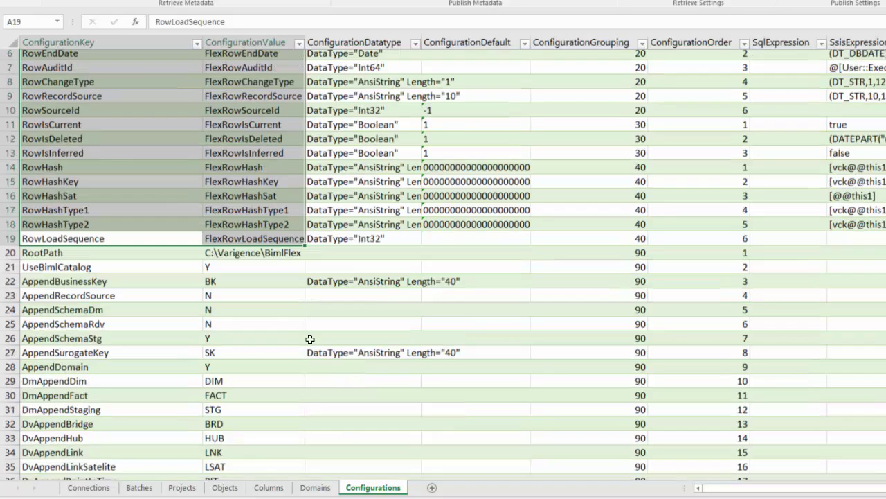
{"action": "left_click", "coordinate": [102, 330]}
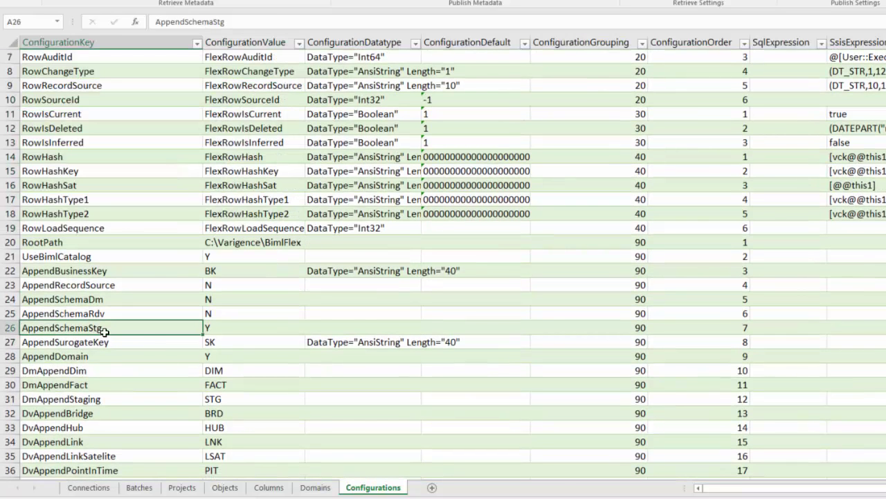
{"action": "left_click", "coordinate": [215, 333]}
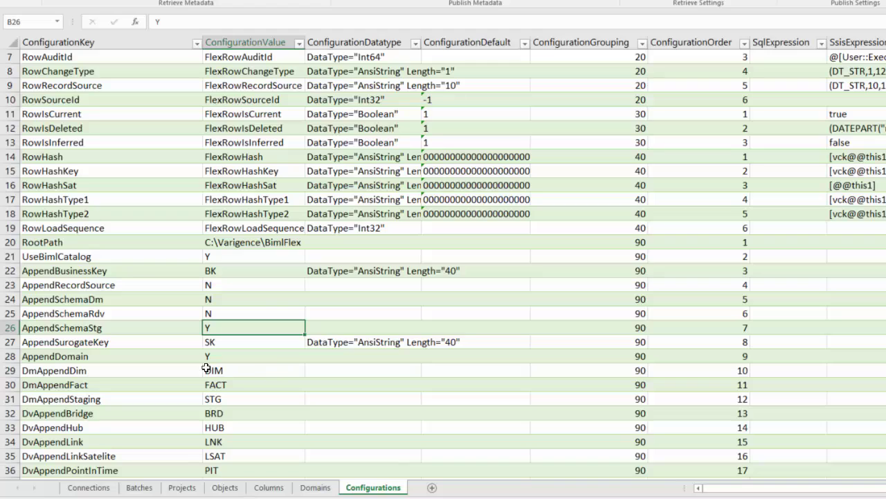
{"action": "left_click", "coordinate": [146, 354]}
{"action": "left_click", "coordinate": [253, 356]}
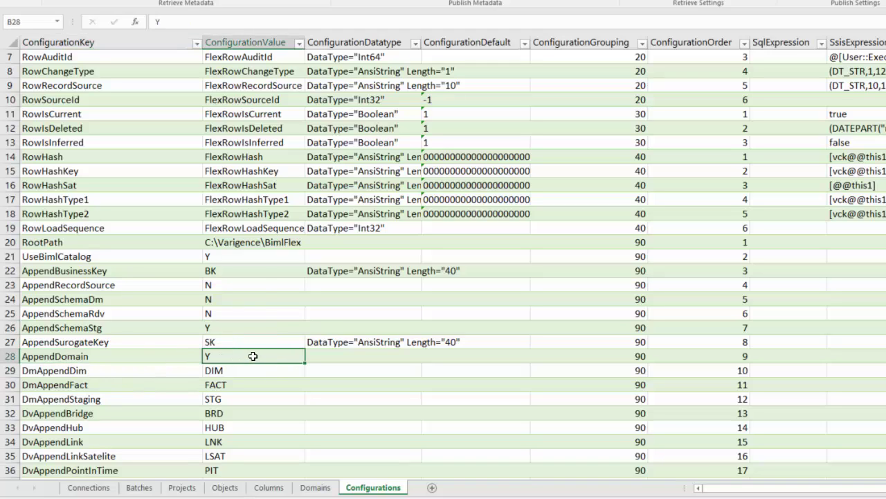
Review the AppendDomain key and value, and publish the workbook's configuration settings
{"action": "left_click", "coordinate": [138, 355]}
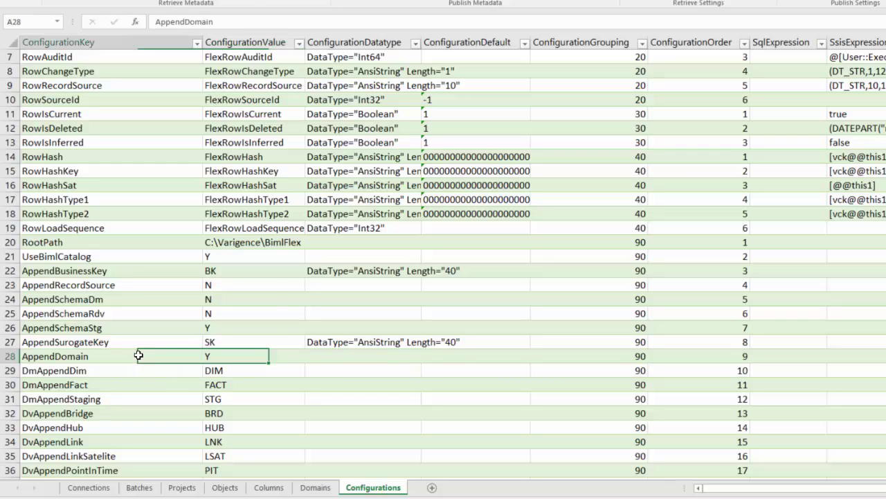
{"action": "left_click", "coordinate": [205, 355]}
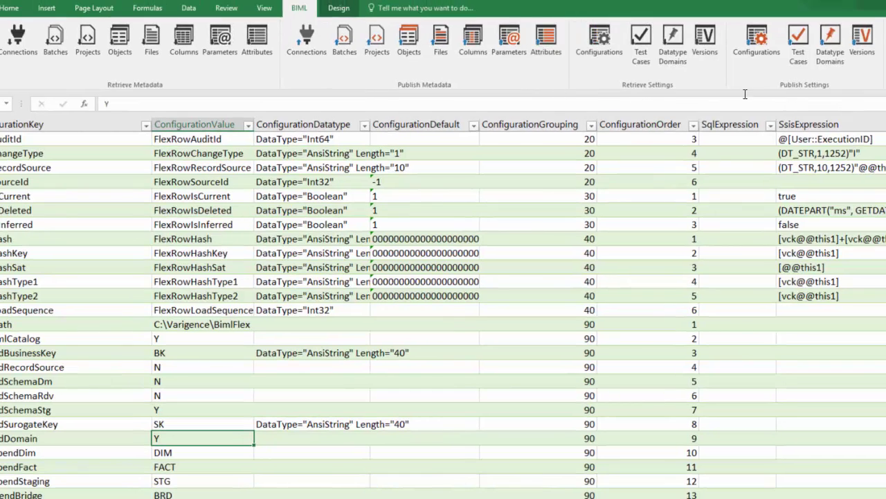
{"action": "left_click", "coordinate": [760, 37]}
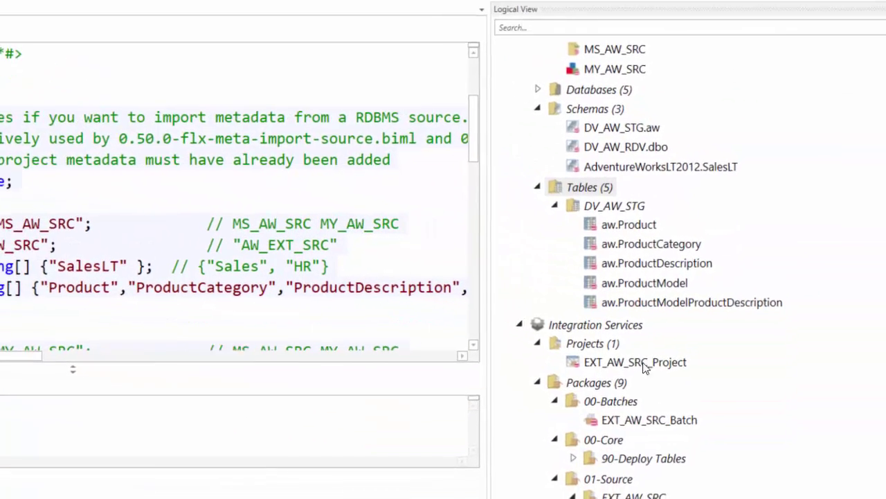
Switch to the Biml project, refresh the BimlFlex instance metadata, and examine the table names under DV_AW_STG
{"action": "scroll", "coordinate": [697, 368], "scroll_direction": "down", "scroll_amount": 10}
{"action": "left_click", "coordinate": [568, 248]}
{"action": "right_click", "coordinate": [566, 248]}
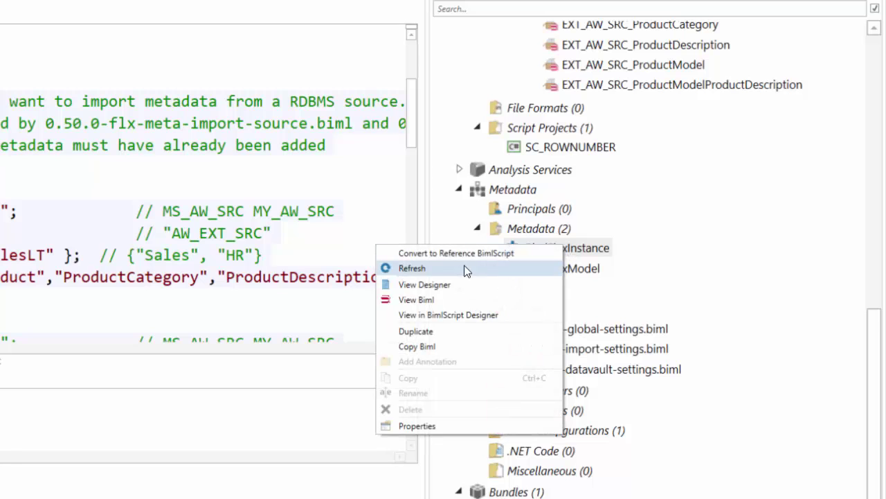
{"action": "left_click", "coordinate": [455, 271]}
{"action": "scroll", "coordinate": [689, 329], "scroll_direction": "up", "scroll_amount": 10}
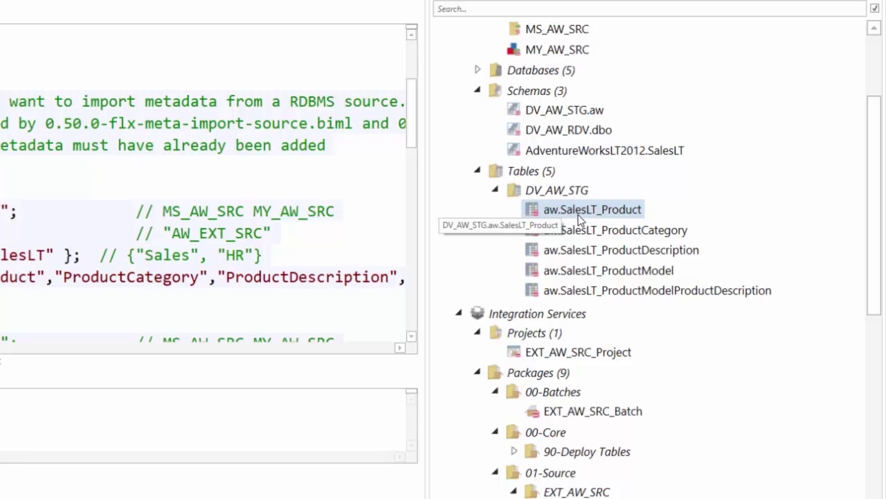
{"action": "left_click", "coordinate": [603, 216]}
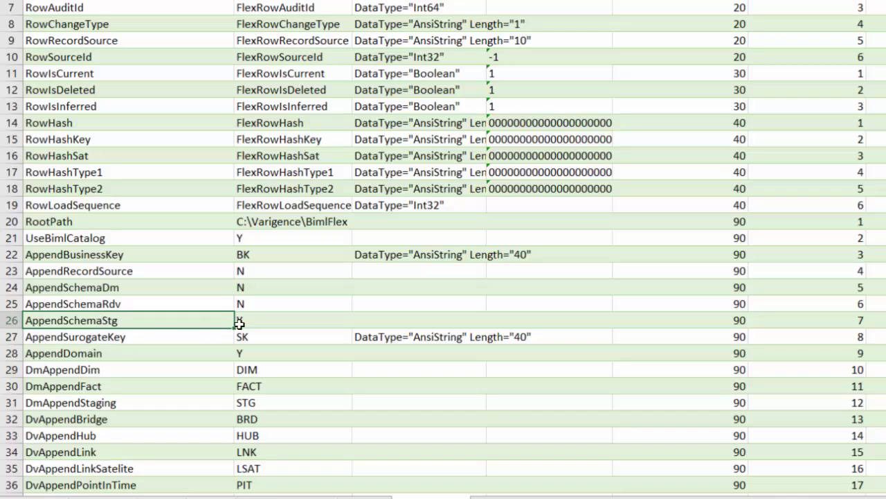
Return to the Excel Configurations sheet and set the AppendSchemaStg value to N
{"action": "left_click", "coordinate": [247, 322]}
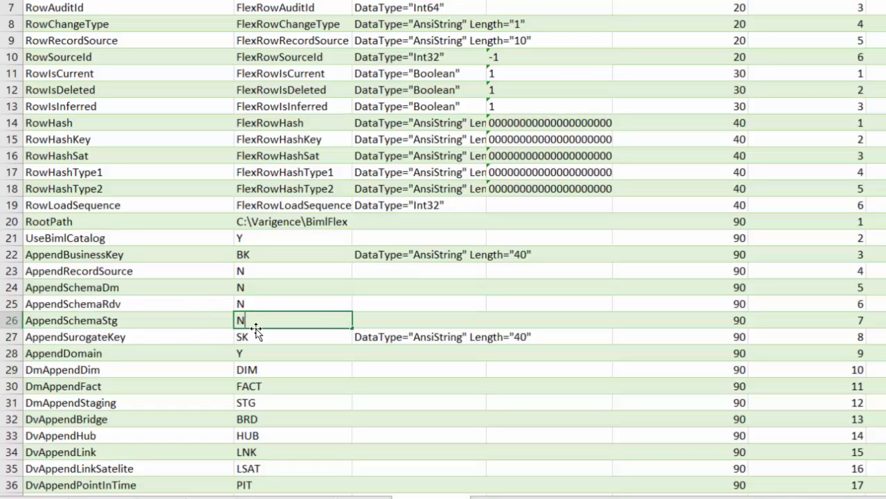
{"action": "key", "text": "Tab"}
{"action": "left_click", "coordinate": [253, 319]}
Highlight the AppendDomain key with its value and examine the remaining configuration keys down to ConcatenatorBusinessKey
{"action": "left_click", "coordinate": [73, 353]}
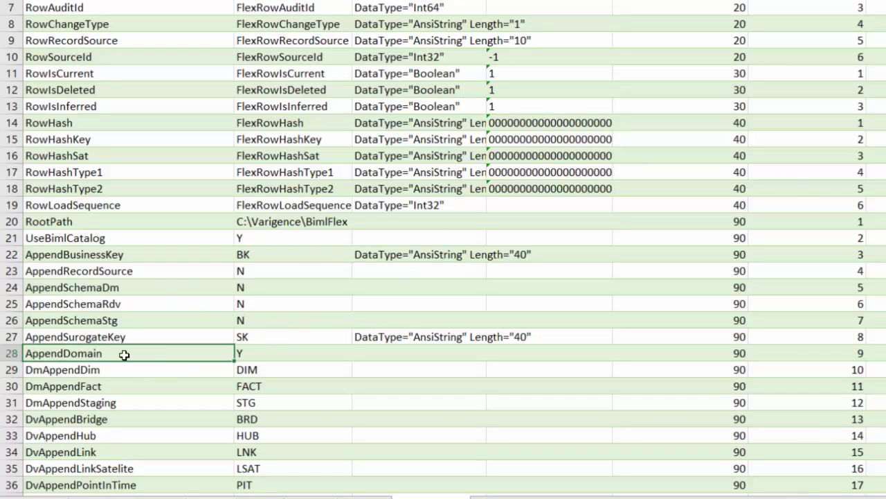
{"action": "left_click", "coordinate": [248, 351]}
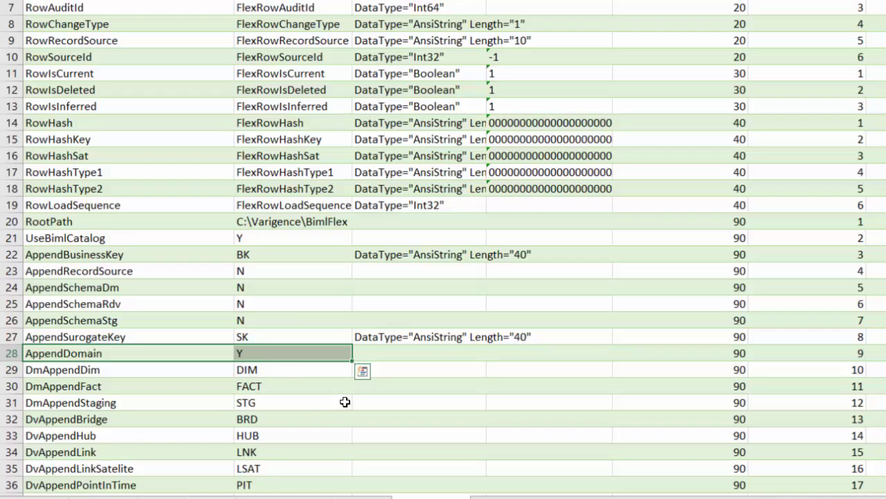
{"action": "scroll", "coordinate": [346, 398], "scroll_direction": "down", "scroll_amount": 4}
{"action": "scroll", "coordinate": [345, 392], "scroll_direction": "down", "scroll_amount": 1}
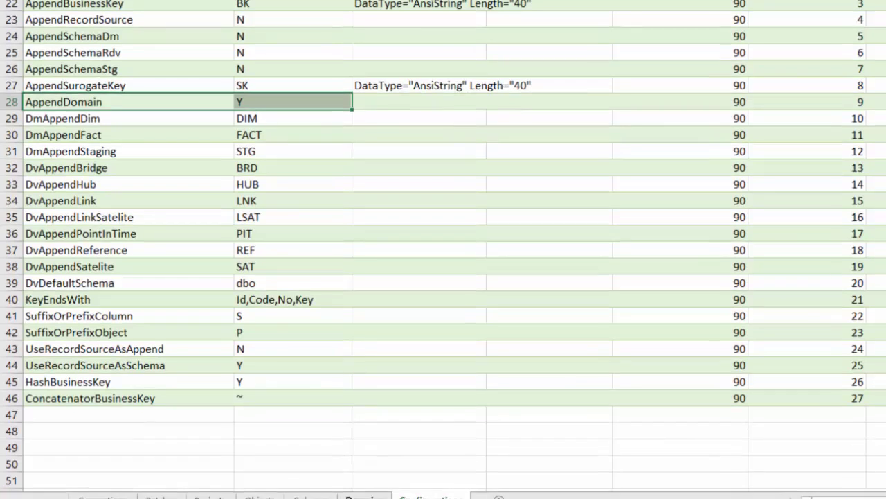
Open the Domains sheet and examine the AnsiString and String domains, including the data type and length of _S10 and _S20
{"action": "left_click", "coordinate": [364, 493]}
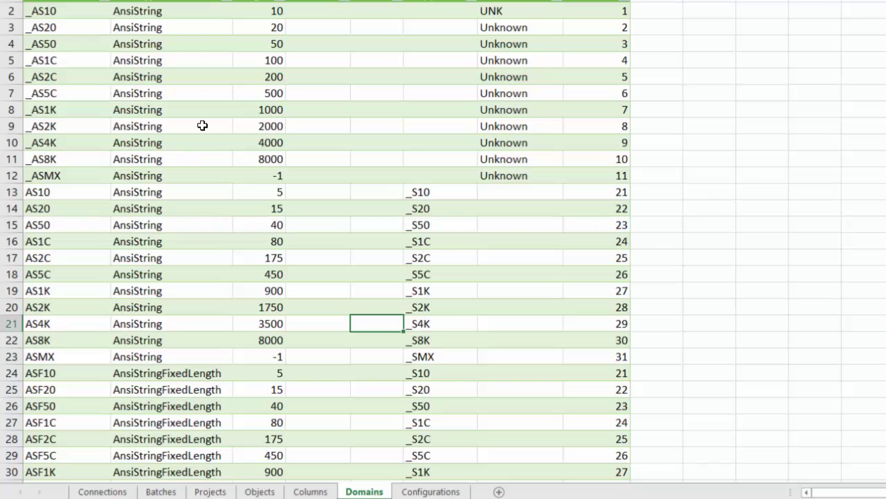
{"action": "scroll", "coordinate": [192, 166], "scroll_direction": "down", "scroll_amount": 5}
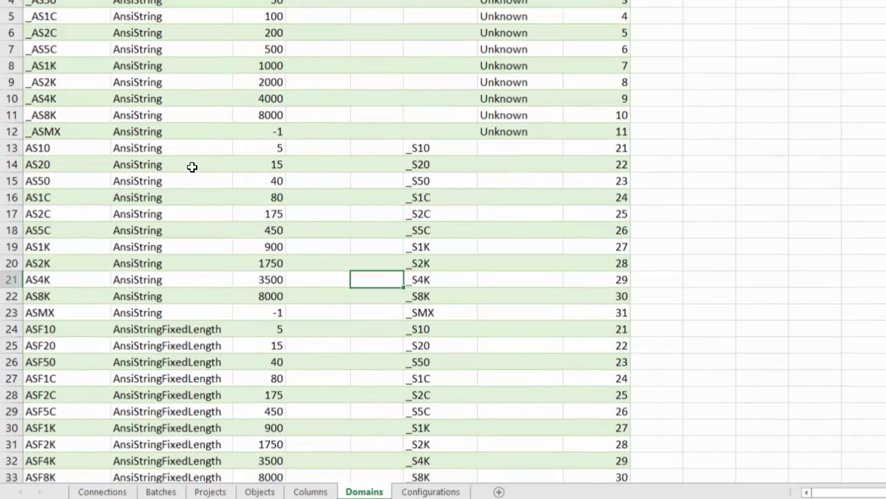
{"action": "scroll", "coordinate": [192, 162], "scroll_direction": "down", "scroll_amount": 1}
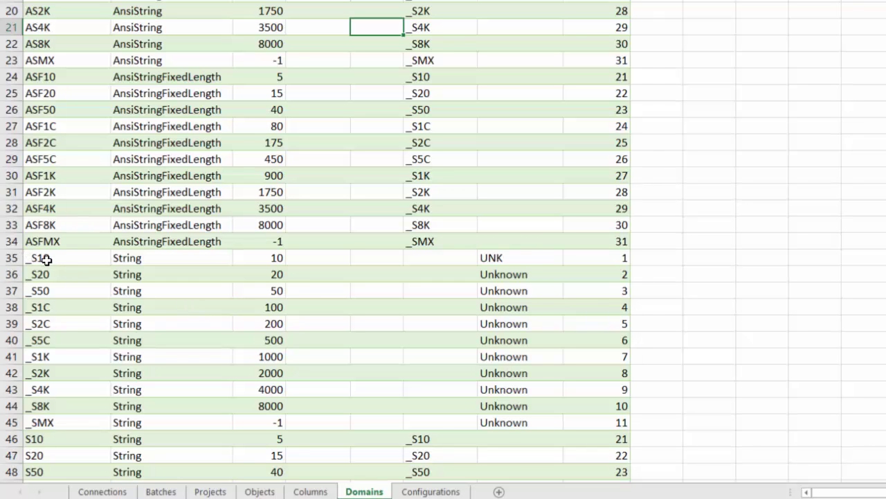
{"action": "scroll", "coordinate": [45, 259], "scroll_direction": "up", "scroll_amount": 2}
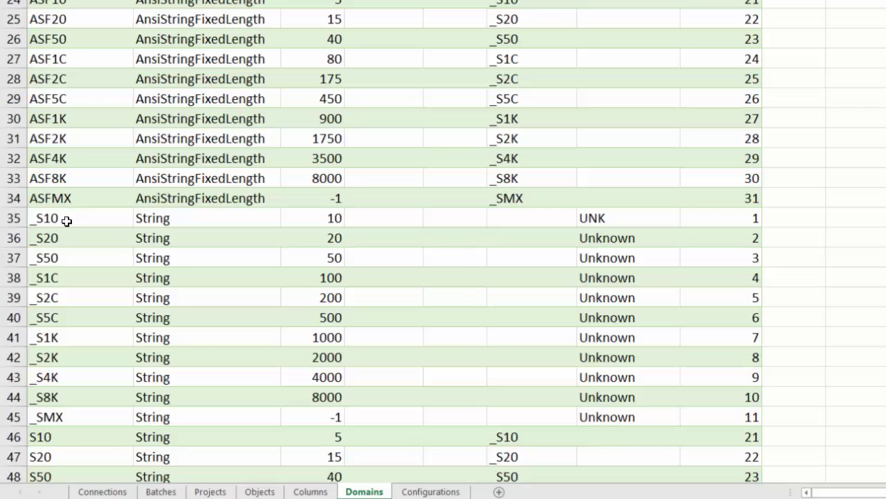
{"action": "left_click", "coordinate": [156, 221]}
{"action": "left_click", "coordinate": [307, 217]}
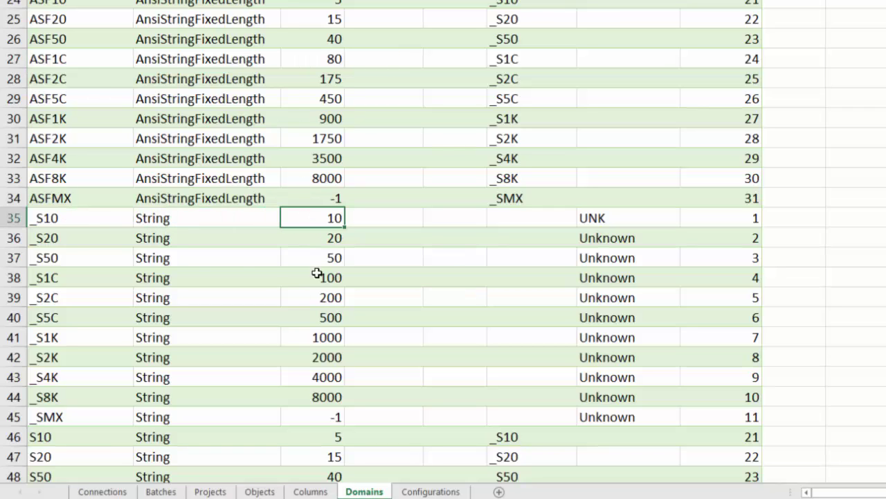
{"action": "left_click", "coordinate": [323, 237]}
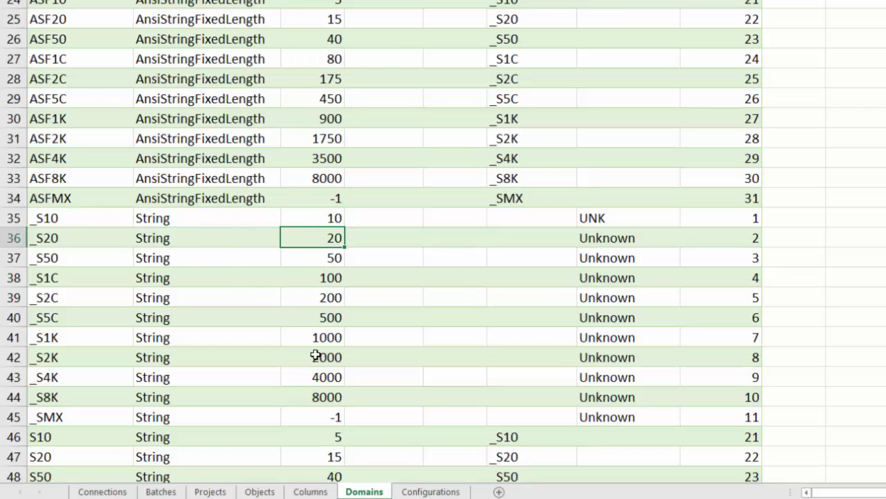
Examine the lengths of the _S8K, _S4K and _SMX domains and highlight the default values in rows 35 to 44
{"action": "left_click", "coordinate": [297, 396]}
{"action": "left_click", "coordinate": [73, 395]}
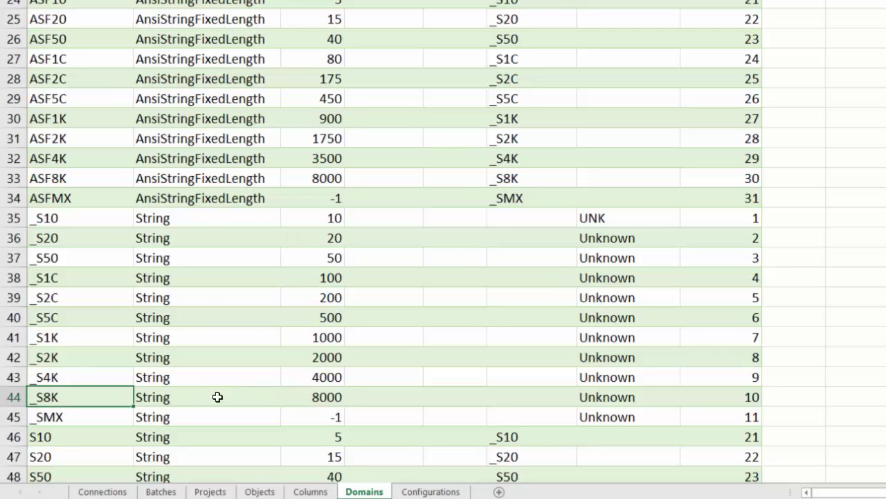
{"action": "left_click", "coordinate": [274, 396], "text": "shift"}
{"action": "left_click", "coordinate": [14, 397]}
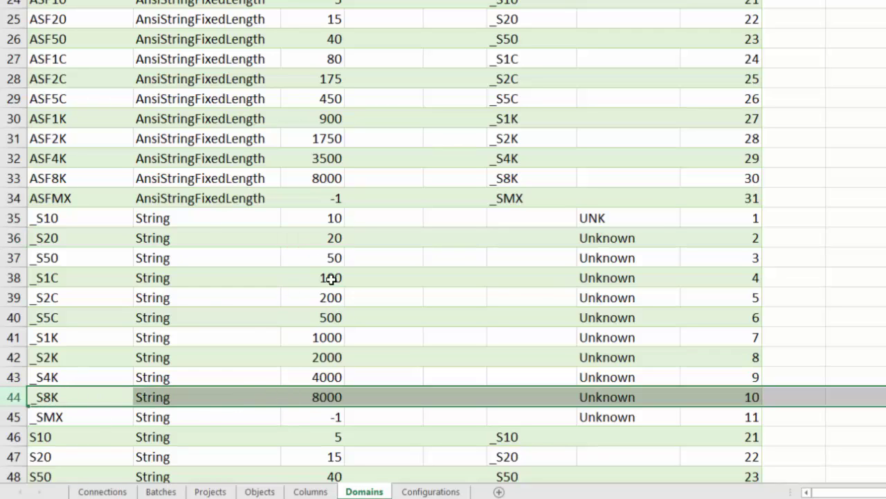
{"action": "left_click", "coordinate": [321, 378]}
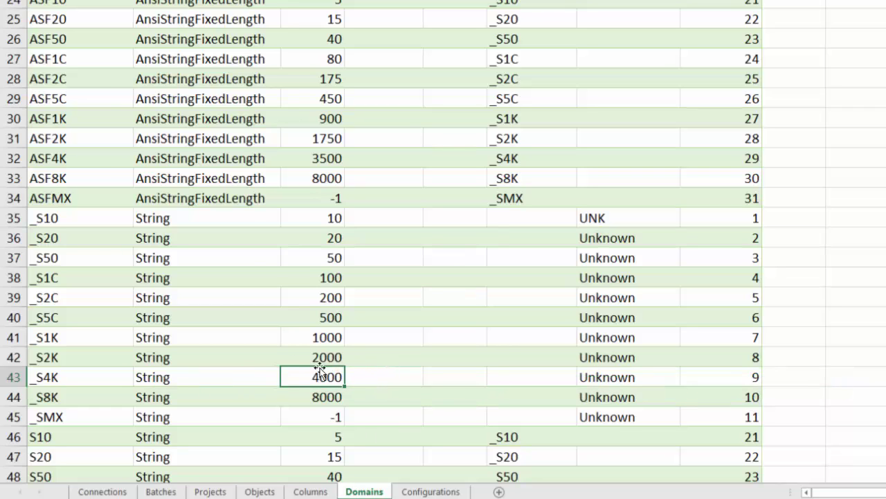
{"action": "left_click", "coordinate": [327, 418]}
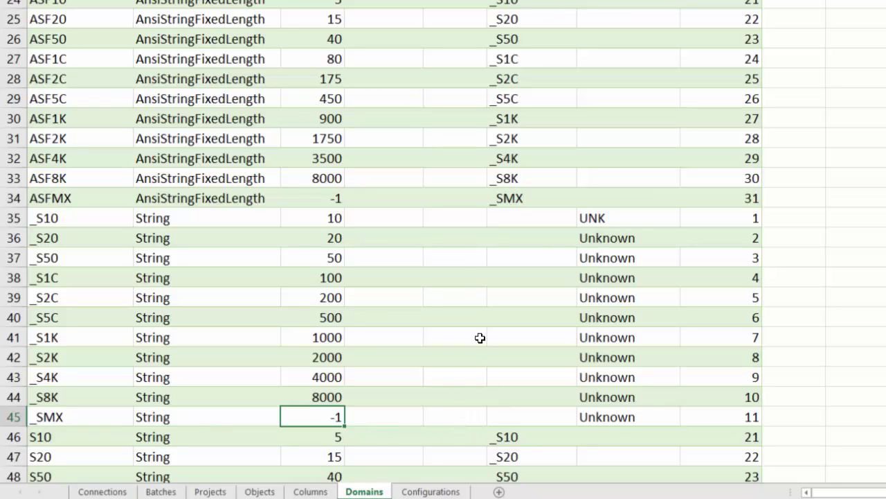
{"action": "left_click", "coordinate": [630, 219]}
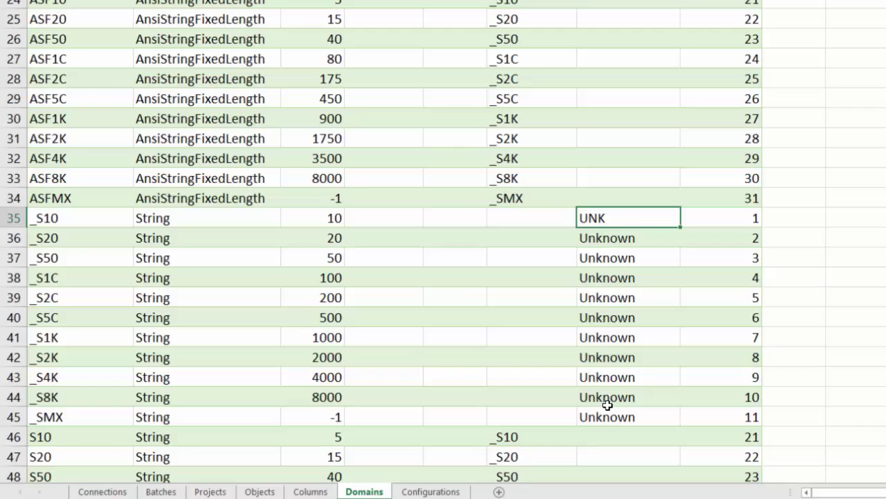
{"action": "left_click_drag", "start_coordinate": [607, 405], "coordinate": [611, 224]}
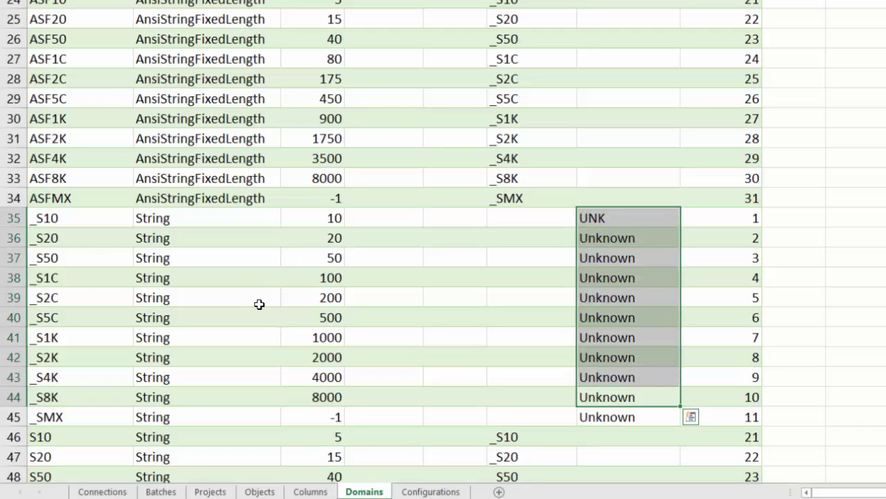
Examine the ASF10 domain's data type, length and parent domain, and highlight the AnsiStringFixedLength domains in rows 24 to 34
{"action": "scroll", "coordinate": [285, 306], "scroll_direction": "up", "scroll_amount": 2}
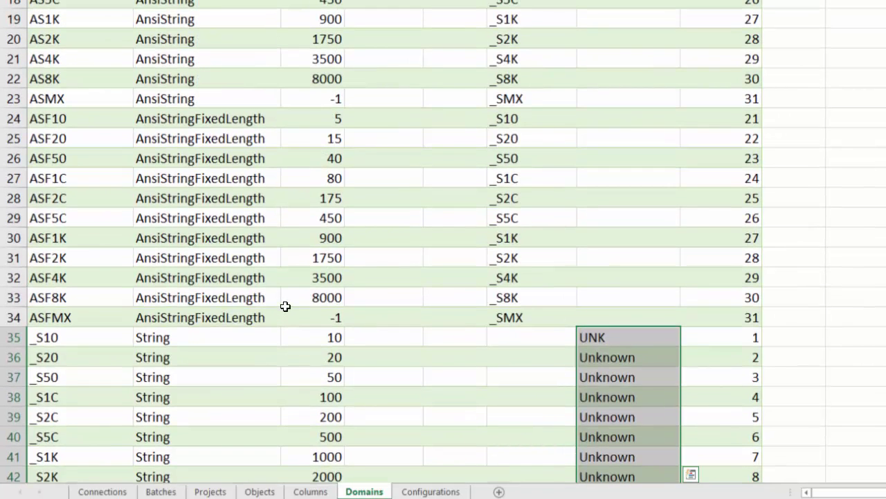
{"action": "left_click", "coordinate": [195, 121]}
{"action": "left_click", "coordinate": [308, 118]}
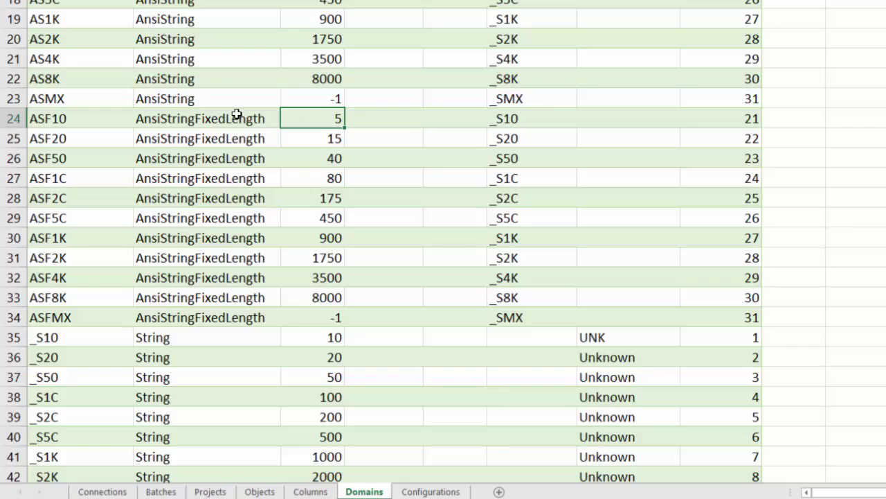
{"action": "left_click", "coordinate": [549, 116]}
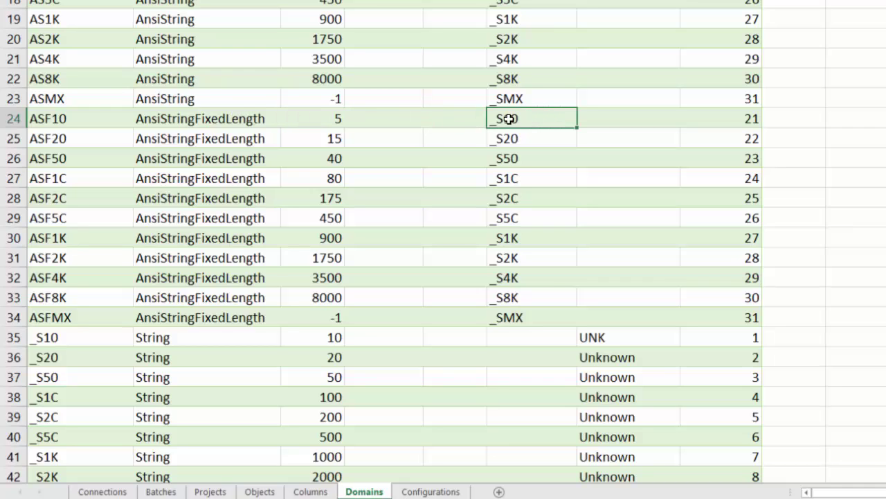
{"action": "left_click_drag", "start_coordinate": [69, 119], "coordinate": [696, 317]}
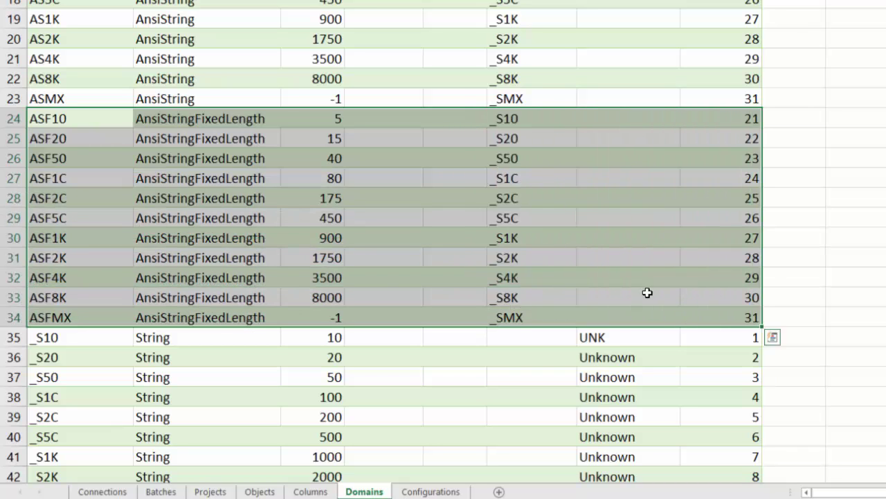
{"action": "left_click", "coordinate": [596, 271]}
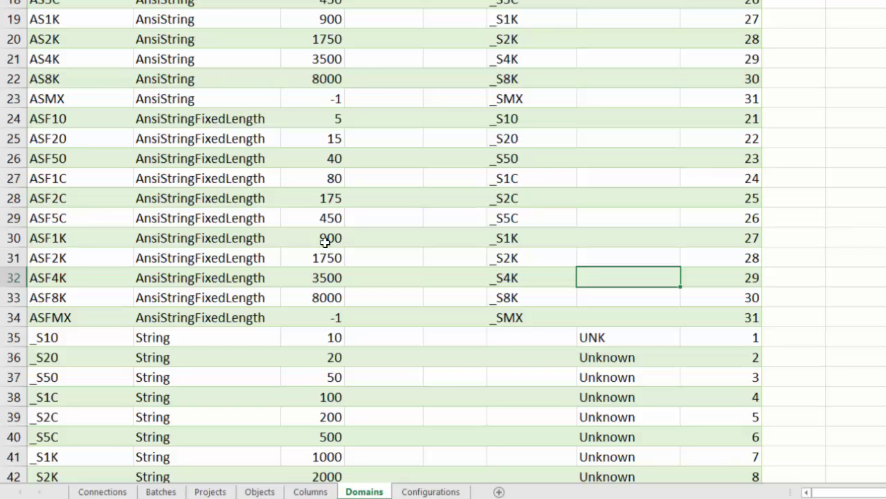
Retrieve the column metadata into the workbook's Columns sheet
{"action": "left_click", "coordinate": [307, 492]}
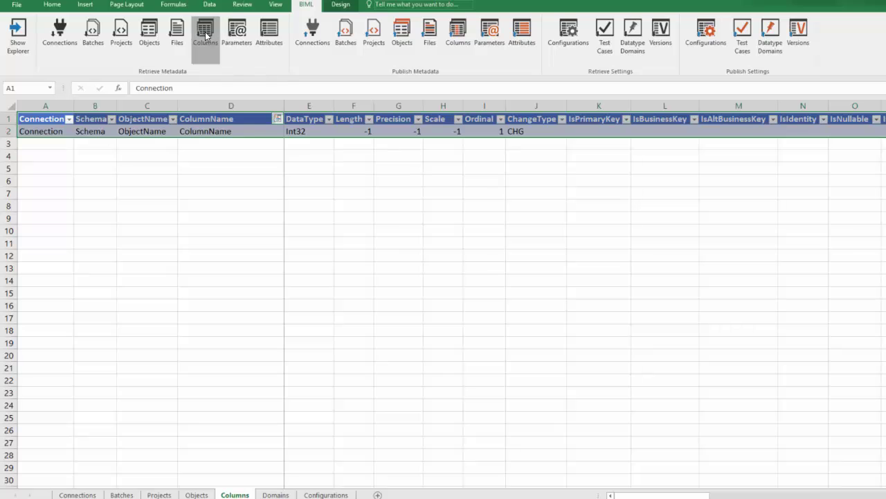
{"action": "left_click", "coordinate": [205, 36]}
{"action": "left_click", "coordinate": [544, 295]}
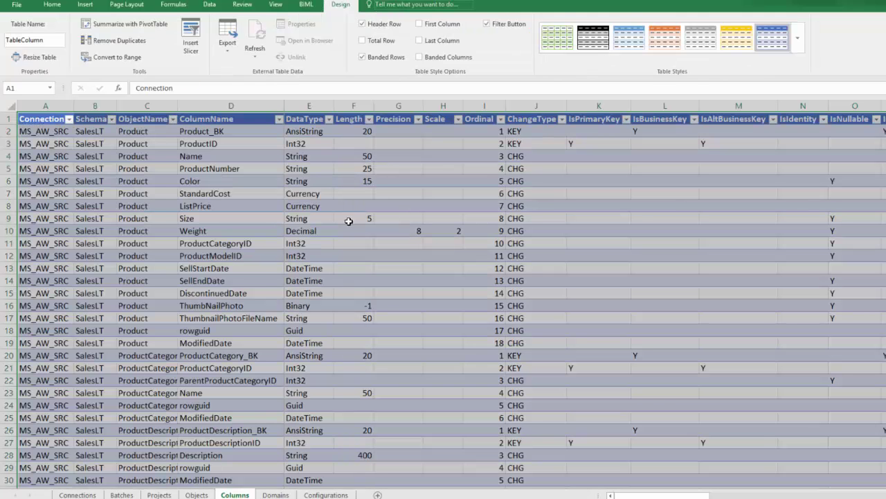
Examine the ModelDomain values assigned to the MS_AW_SRC columns, including Product Name and the Test1 and Test2 columns
{"action": "left_click_drag", "start_coordinate": [609, 493], "coordinate": [781, 496]}
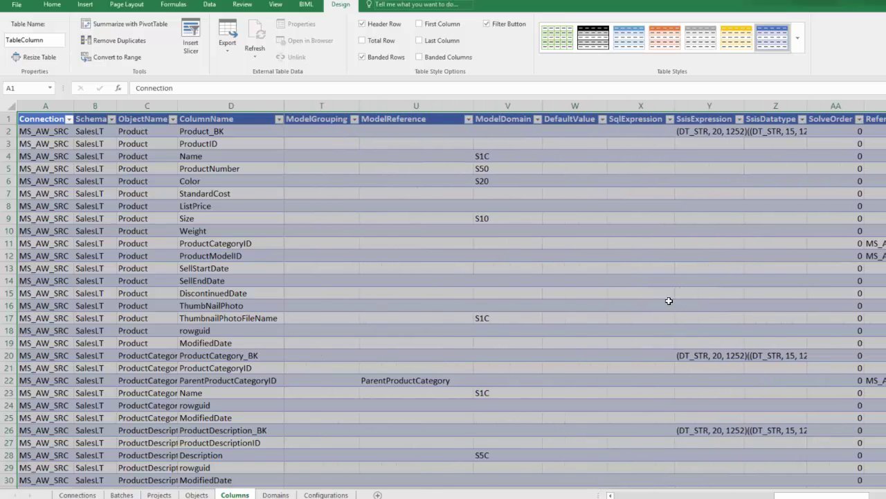
{"action": "left_click", "coordinate": [502, 156]}
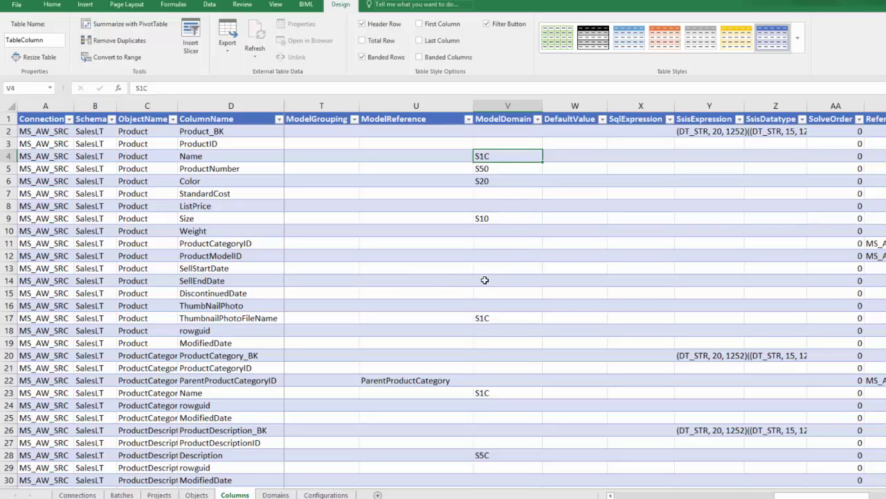
{"action": "scroll", "coordinate": [489, 278], "scroll_direction": "down", "scroll_amount": 4}
{"action": "scroll", "coordinate": [491, 278], "scroll_direction": "down", "scroll_amount": 4}
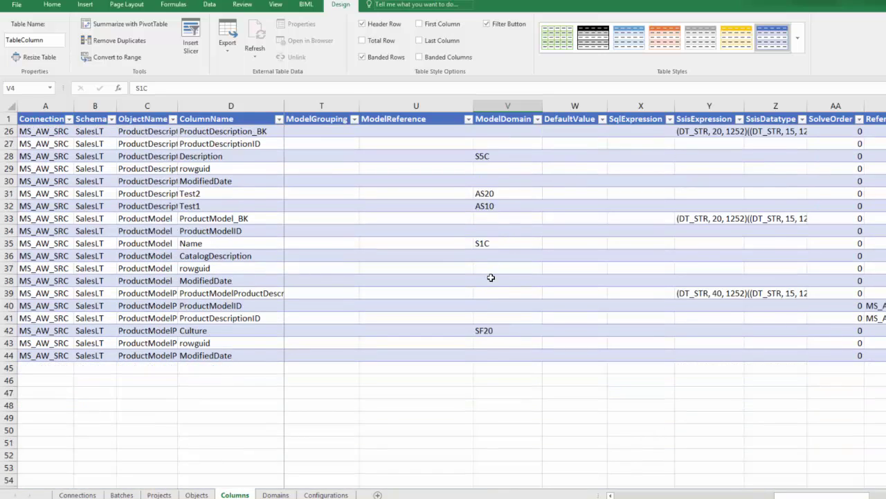
{"action": "scroll", "coordinate": [491, 278], "scroll_direction": "up", "scroll_amount": 1}
{"action": "left_click", "coordinate": [502, 244]}
{"action": "left_click", "coordinate": [494, 229]}
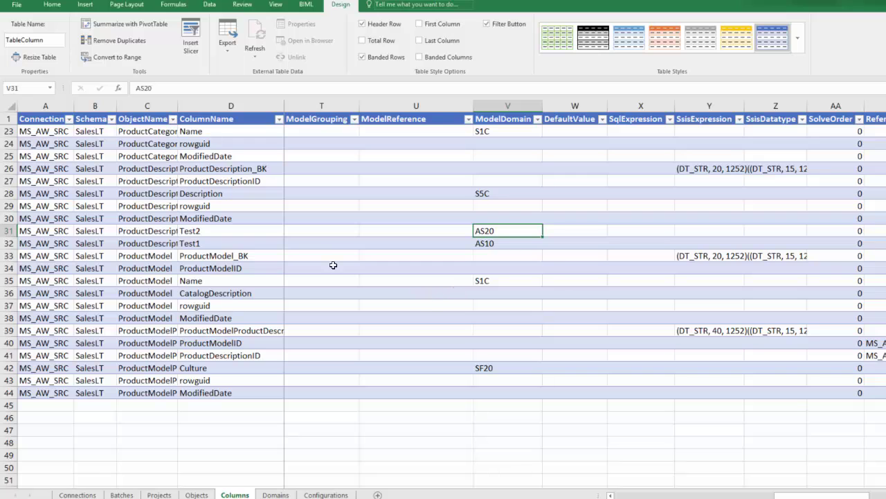
Examine the data types and lengths of the MS_AW_SRC columns and look through the end of the column list
{"action": "left_click_drag", "start_coordinate": [800, 494], "coordinate": [638, 494]}
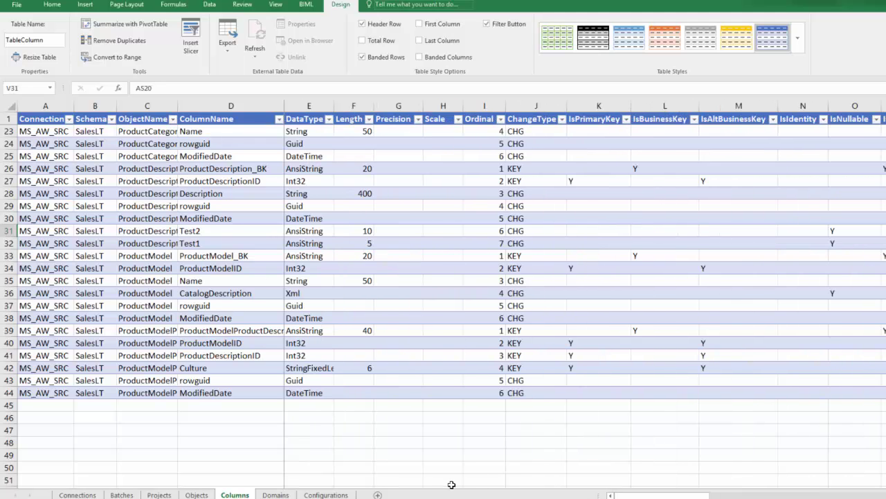
{"action": "left_click", "coordinate": [221, 318]}
{"action": "scroll", "coordinate": [220, 317], "scroll_direction": "up", "scroll_amount": 1}
{"action": "scroll", "coordinate": [295, 418], "scroll_direction": "down", "scroll_amount": 9}
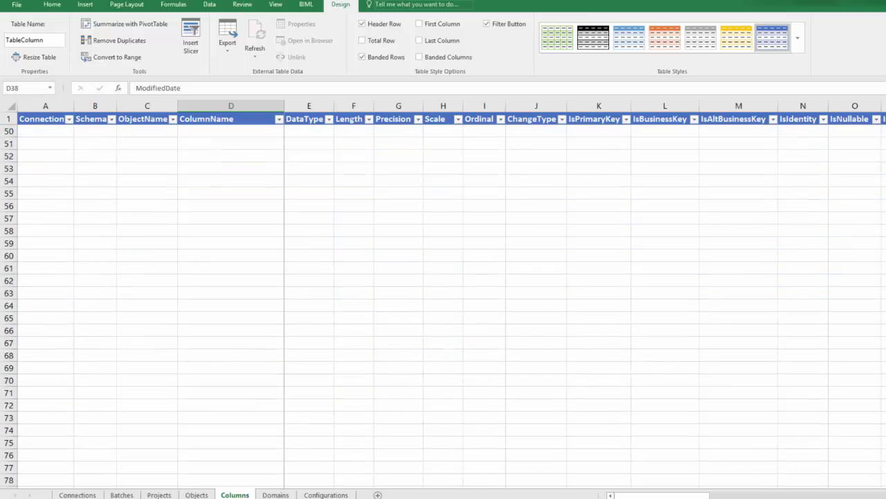
Retrieve the object metadata into the workbook's Objects sheet
{"action": "scroll", "coordinate": [374, 345], "scroll_direction": "up", "scroll_amount": 4}
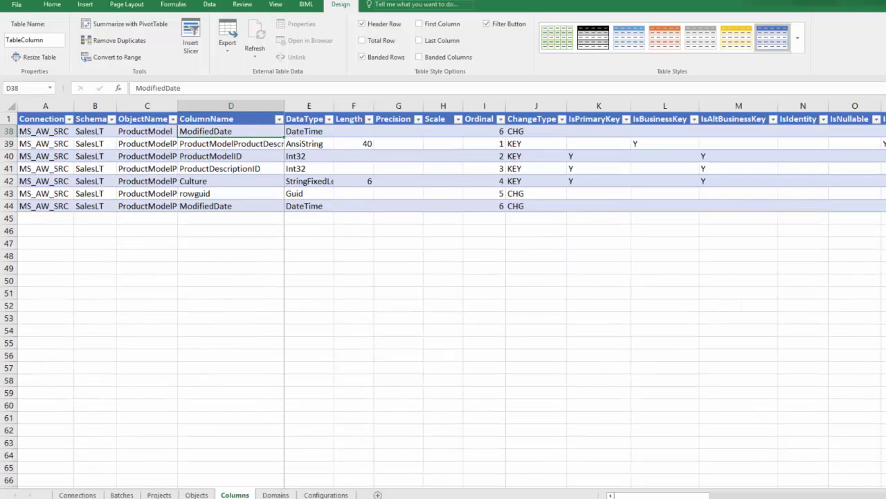
{"action": "left_click", "coordinate": [205, 493]}
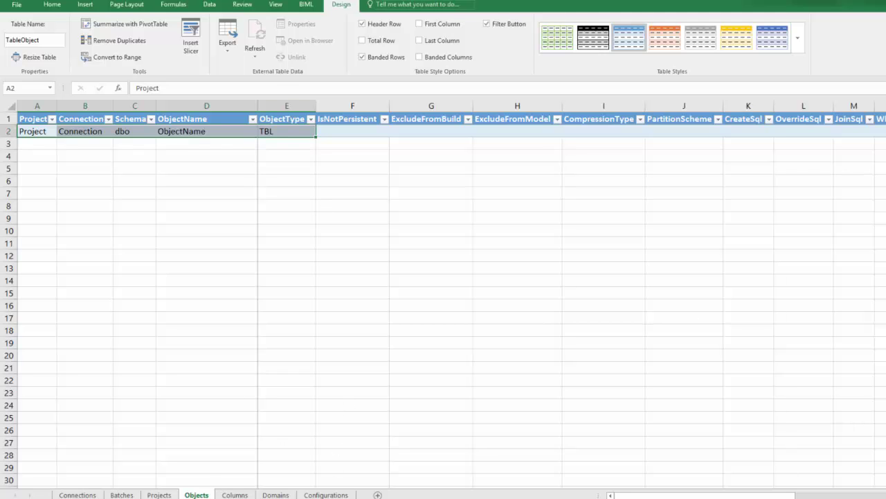
{"action": "left_click", "coordinate": [306, 4]}
{"action": "left_click", "coordinate": [148, 31]}
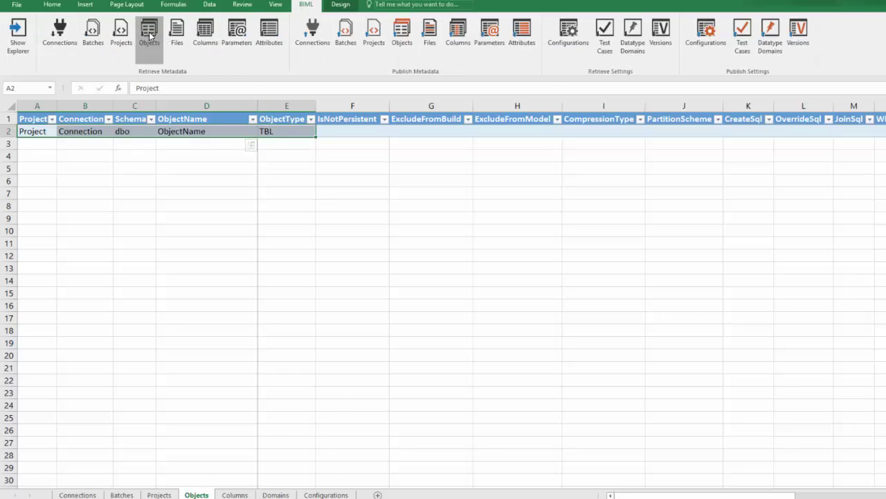
{"action": "left_click", "coordinate": [547, 297]}
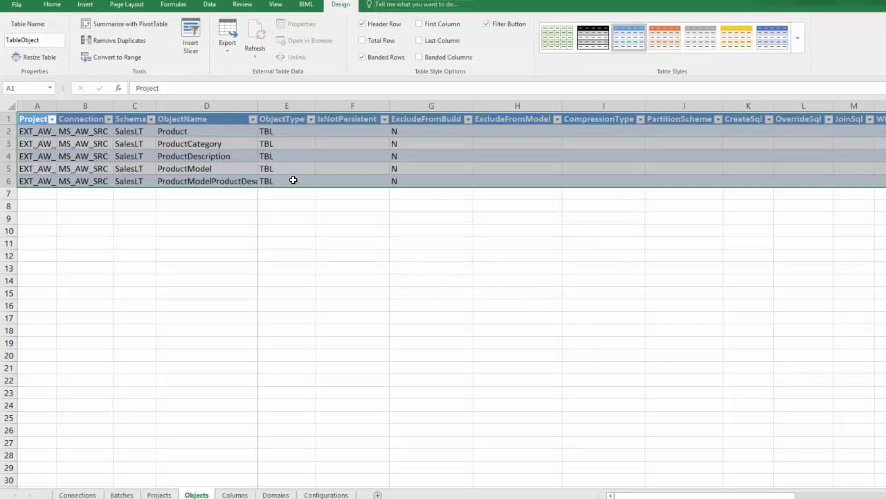
{"action": "left_click", "coordinate": [313, 169]}
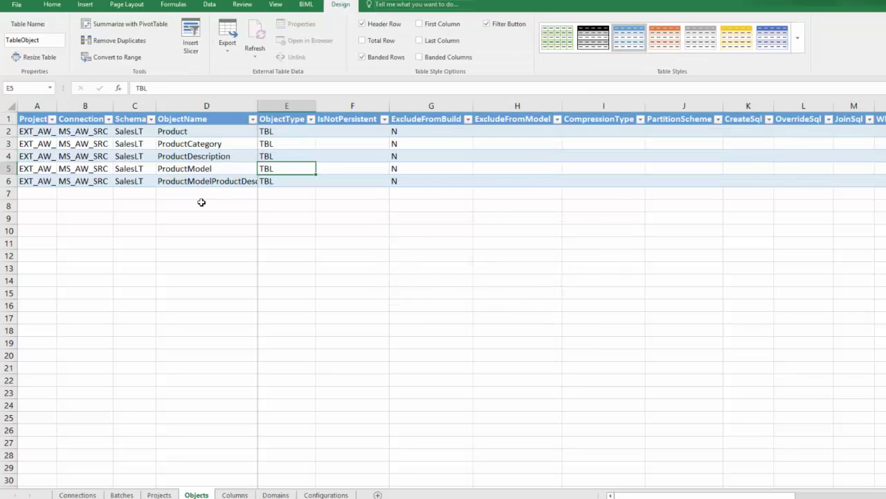
Examine the ModelOverrideName values of the MS_AW_SRC objects against their object names
{"action": "left_click_drag", "start_coordinate": [35, 135], "coordinate": [230, 181]}
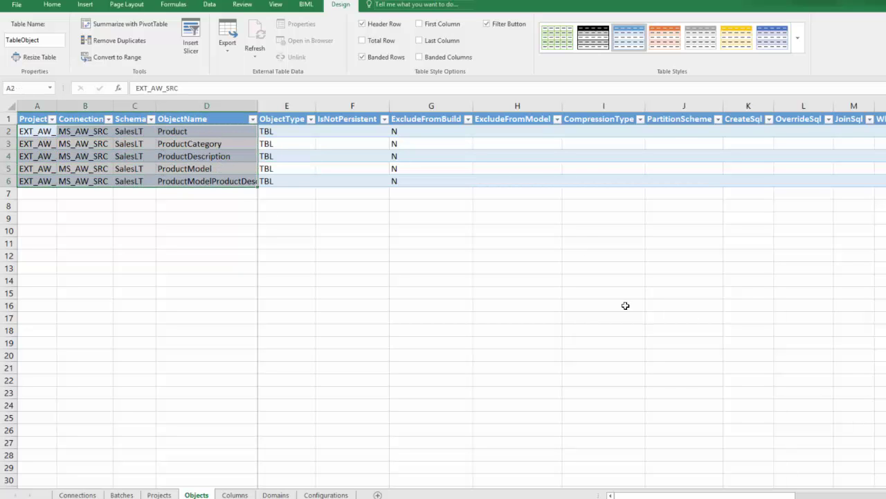
{"action": "left_click_drag", "start_coordinate": [649, 494], "coordinate": [809, 491]}
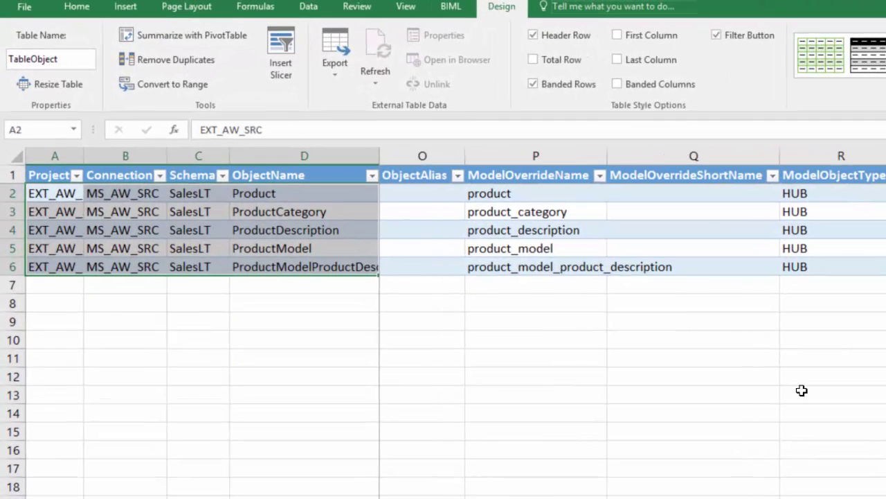
{"action": "left_click", "coordinate": [559, 193]}
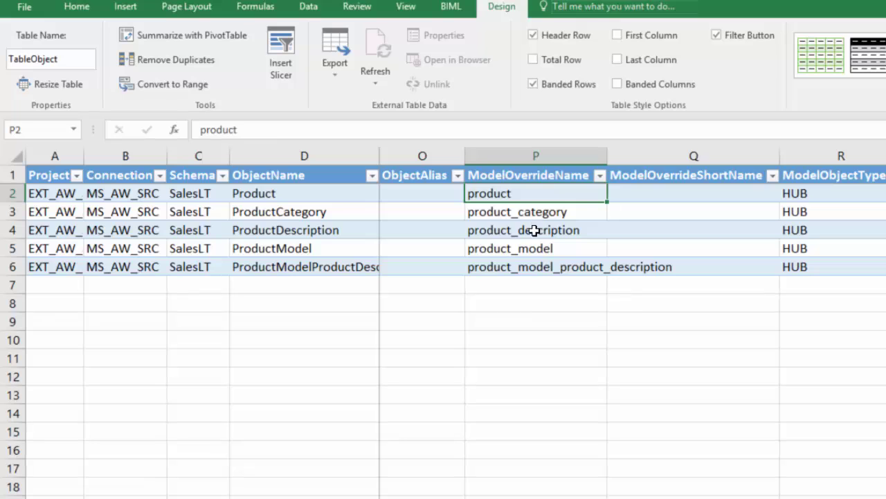
{"action": "left_click_drag", "start_coordinate": [530, 269], "coordinate": [532, 194]}
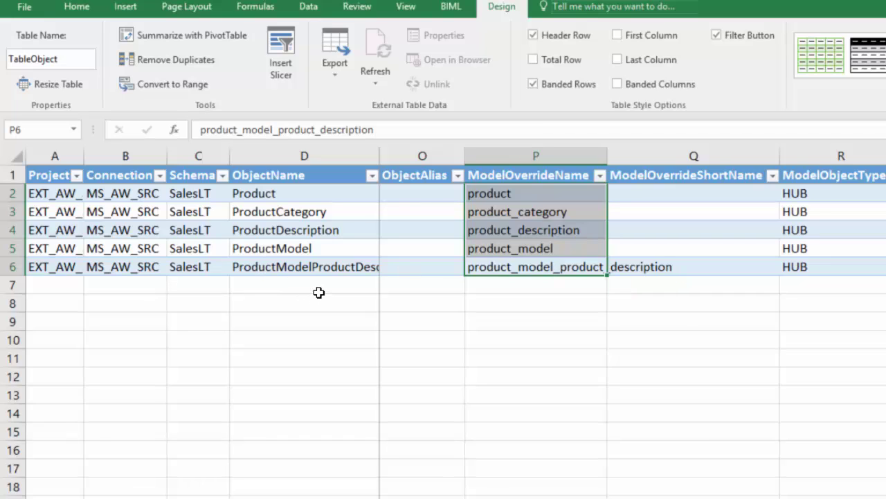
{"action": "left_click", "coordinate": [500, 270]}
{"action": "left_click", "coordinate": [263, 213]}
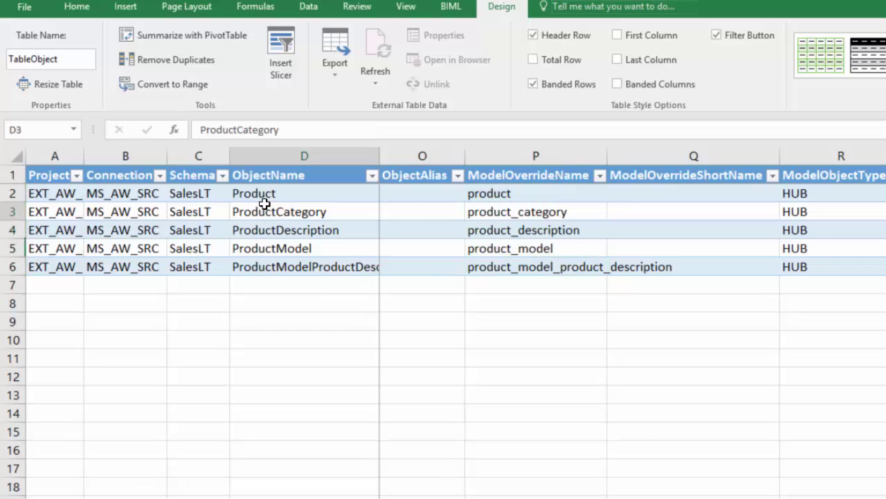
{"action": "left_click", "coordinate": [203, 193]}
{"action": "left_click", "coordinate": [481, 214]}
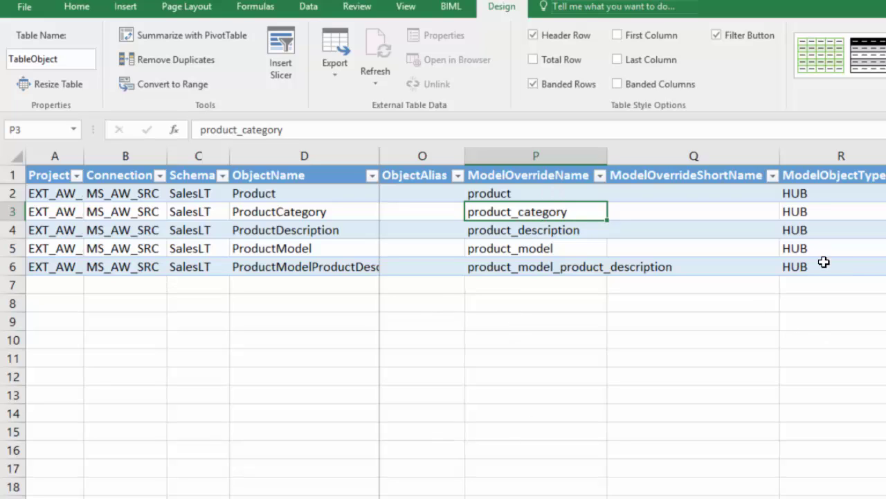
Examine the ModelObjectType values assigned to the five MS_AW_SRC objects in rows 2 to 6
{"action": "key", "text": "ctrl+a"}
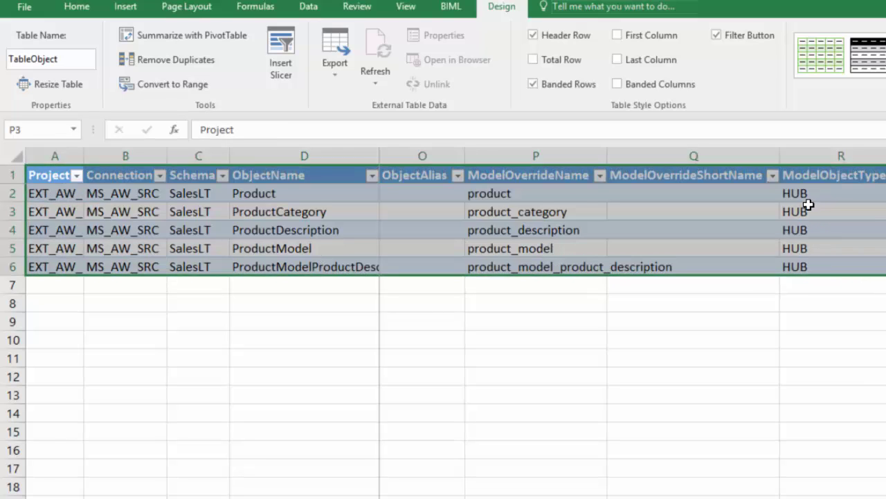
{"action": "left_click", "coordinate": [808, 208]}
{"action": "left_click_drag", "start_coordinate": [807, 190], "coordinate": [813, 268]}
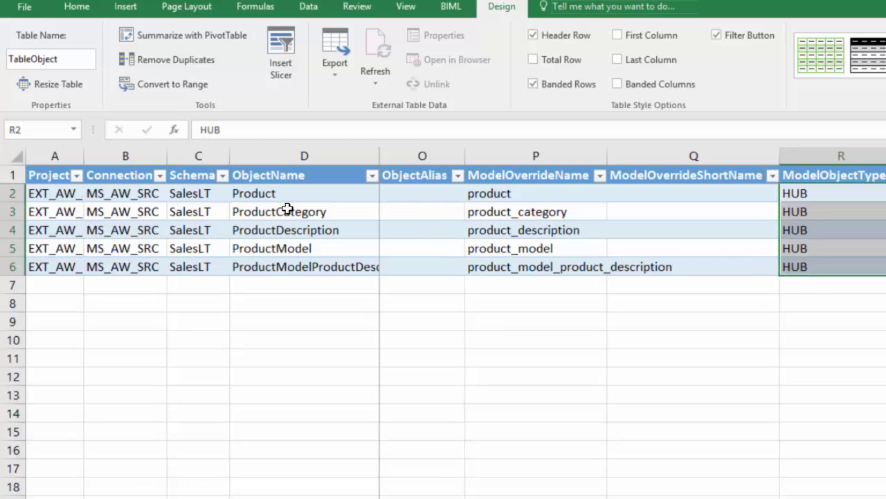
{"action": "left_click", "coordinate": [848, 232]}
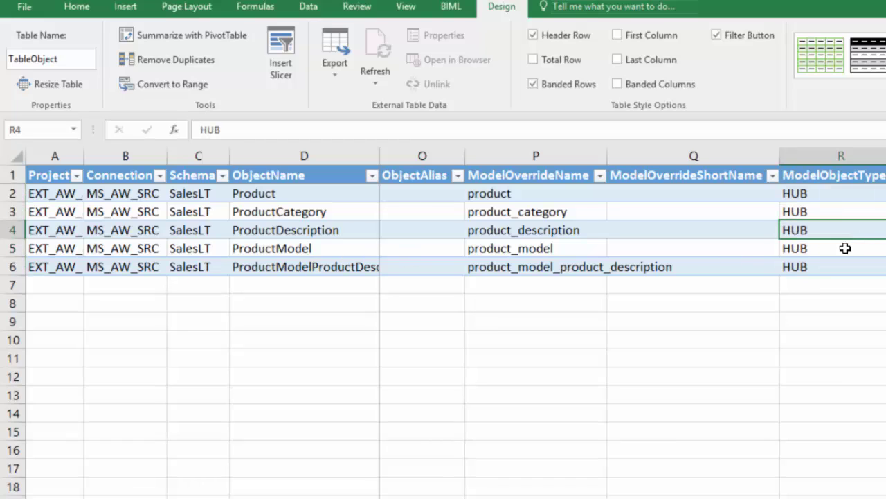
{"action": "left_click", "coordinate": [837, 192]}
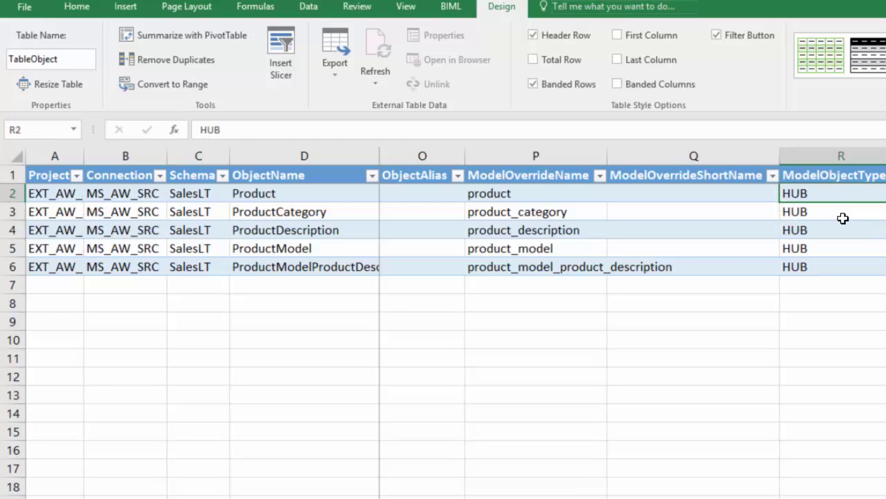
{"action": "left_click_drag", "start_coordinate": [797, 269], "coordinate": [812, 194]}
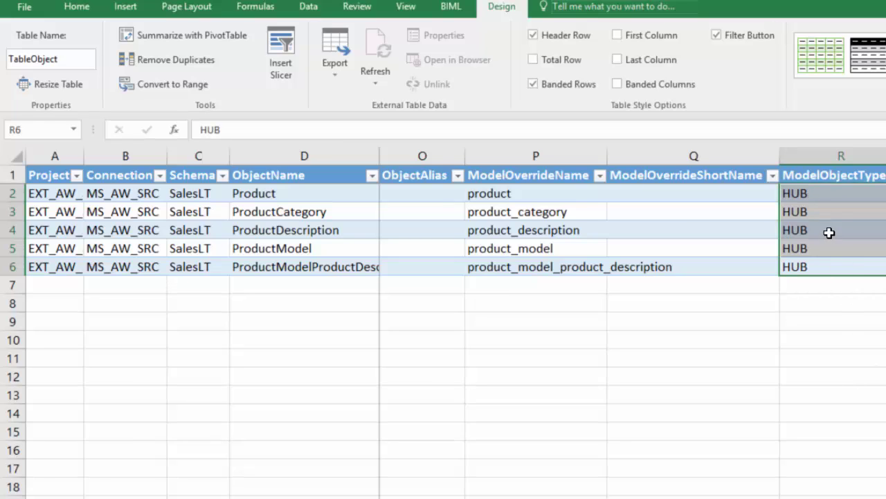
{"action": "left_click", "coordinate": [830, 233]}
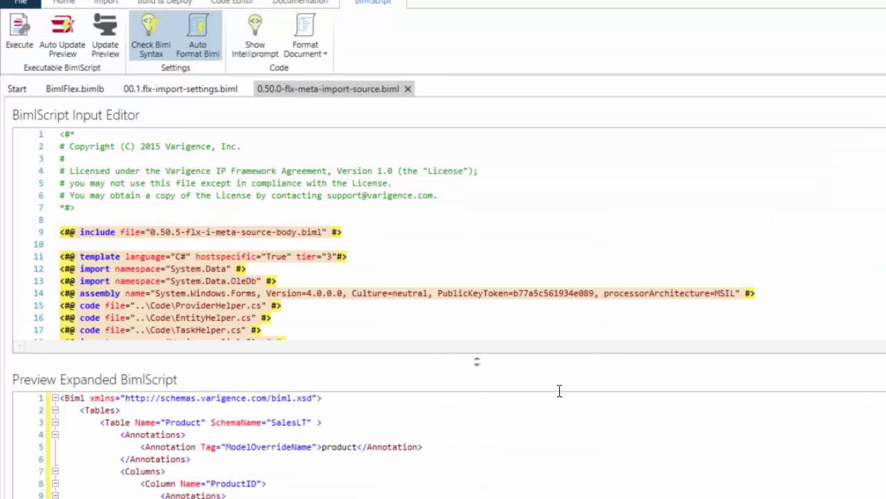
Switch to the BimlScript editor and examine the import behaviour settings in 00.1.flx-import-settings.biml
{"action": "left_click", "coordinate": [182, 89]}
{"action": "scroll", "coordinate": [494, 298], "scroll_direction": "down", "scroll_amount": 4}
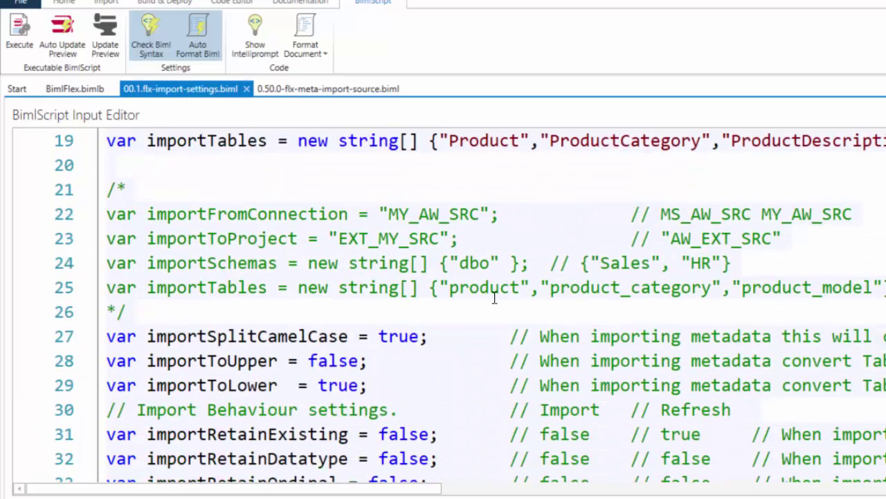
{"action": "scroll", "coordinate": [494, 298], "scroll_direction": "down", "scroll_amount": 4}
{"action": "scroll", "coordinate": [494, 298], "scroll_direction": "up", "scroll_amount": 1}
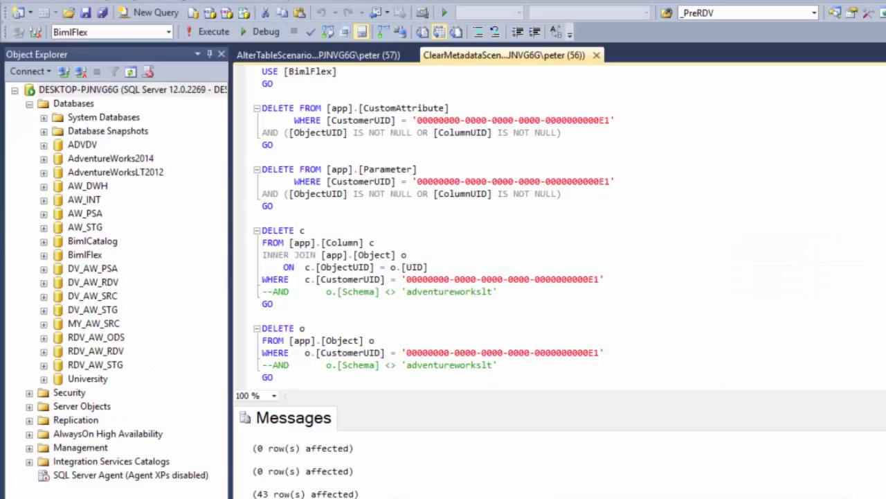
In SQL Server Management Studio, run only the first ALTER TABLE statement, adding a nullable Test1 VARCHAR(10) column to SalesLT.ProductDescription in AdventureWorksLT2012
{"action": "left_click", "coordinate": [319, 55]}
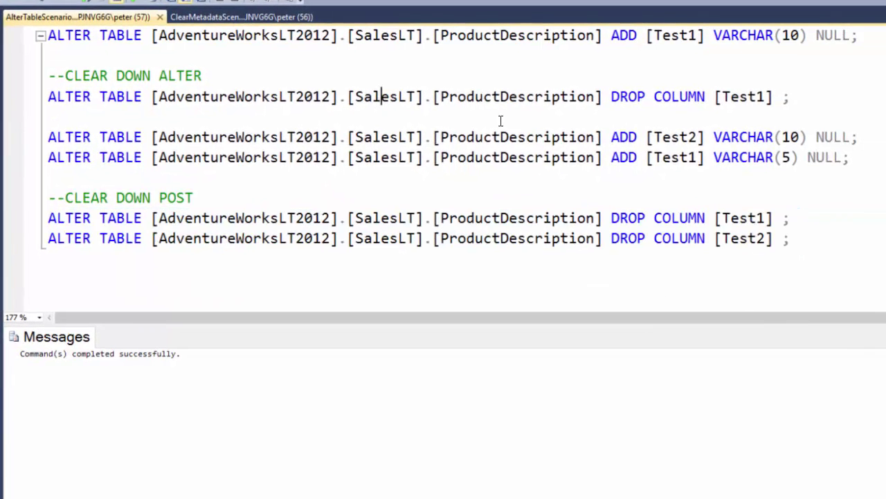
{"action": "left_click", "coordinate": [864, 36]}
{"action": "left_click_drag", "start_coordinate": [864, 36], "coordinate": [52, 46]}
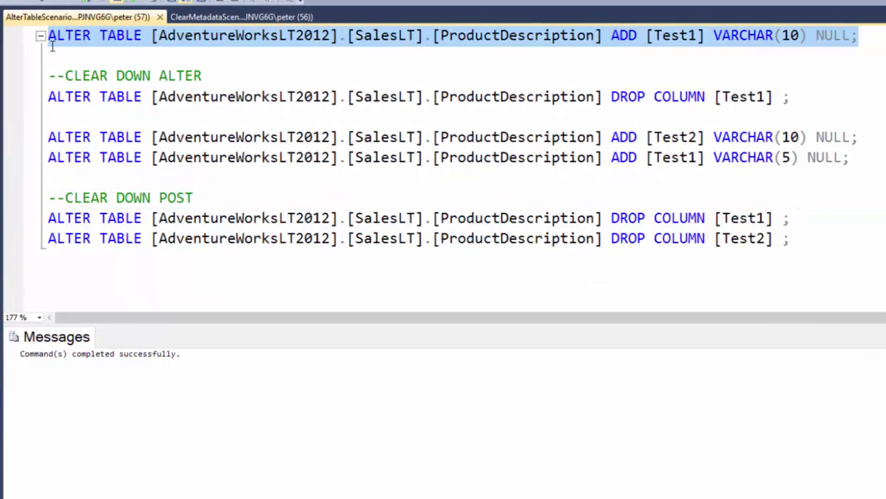
{"action": "key", "text": "F5"}
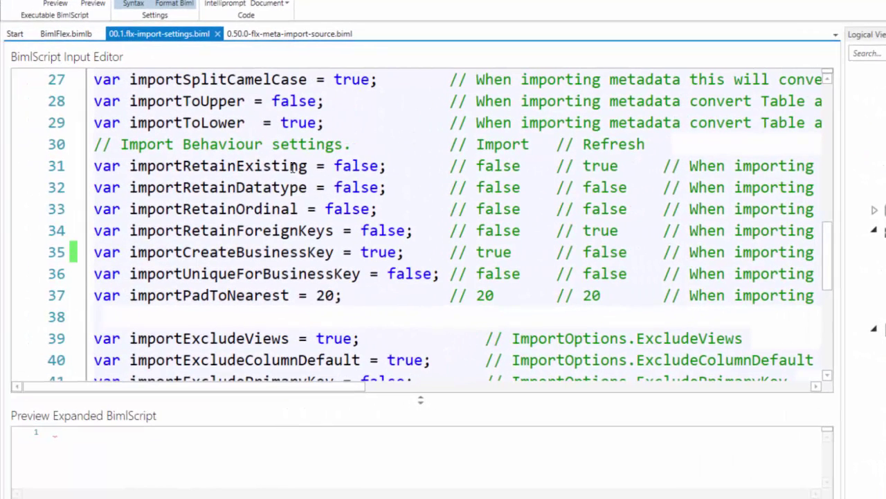
Back in 00.1.flx-import-settings.biml, set importRetainExisting to true and save the file
{"action": "double_click", "coordinate": [349, 165]}
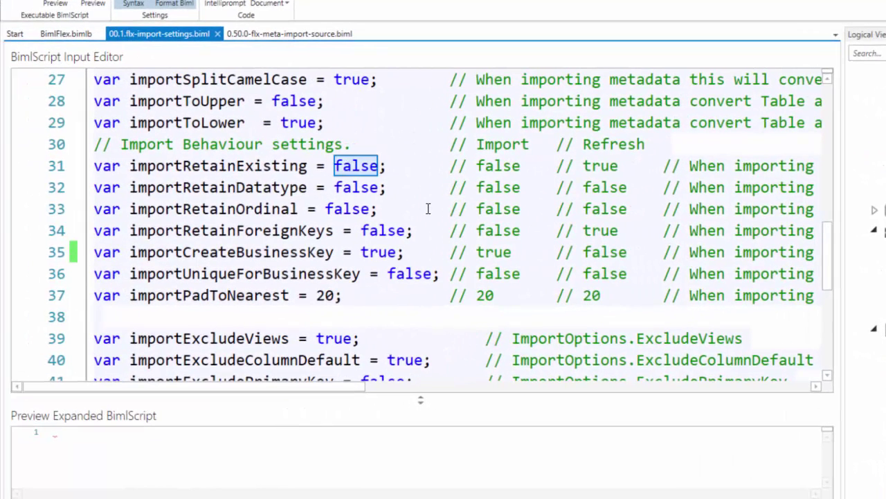
{"action": "type", "text": "tur"}
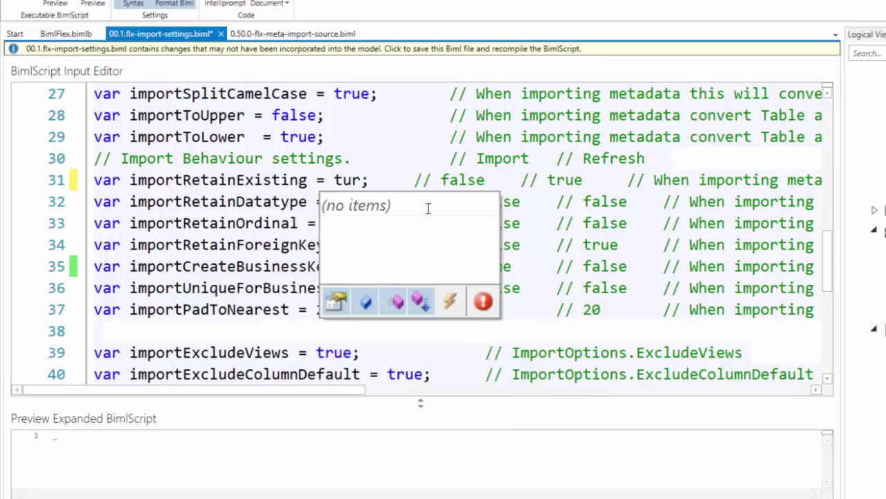
{"action": "key", "text": "BackSpace"}
{"action": "key", "text": "BackSpace"}
{"action": "type", "text": "rue"}
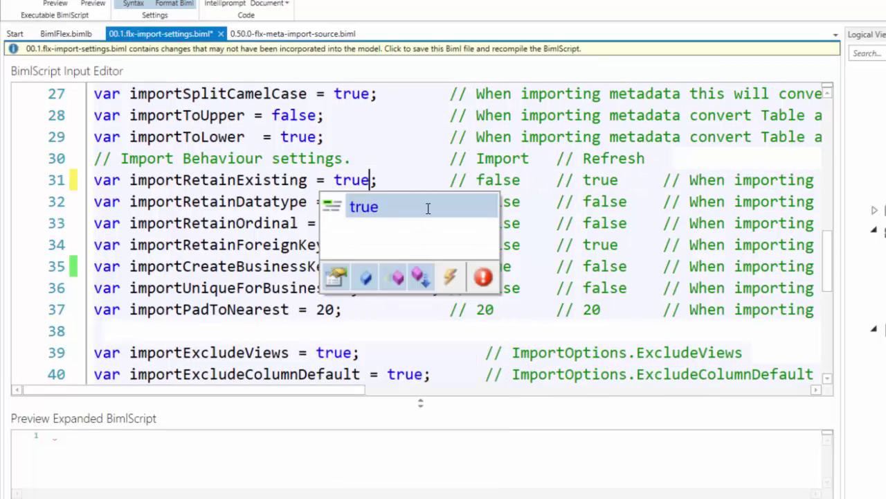
{"action": "key", "text": "ctrl+s"}
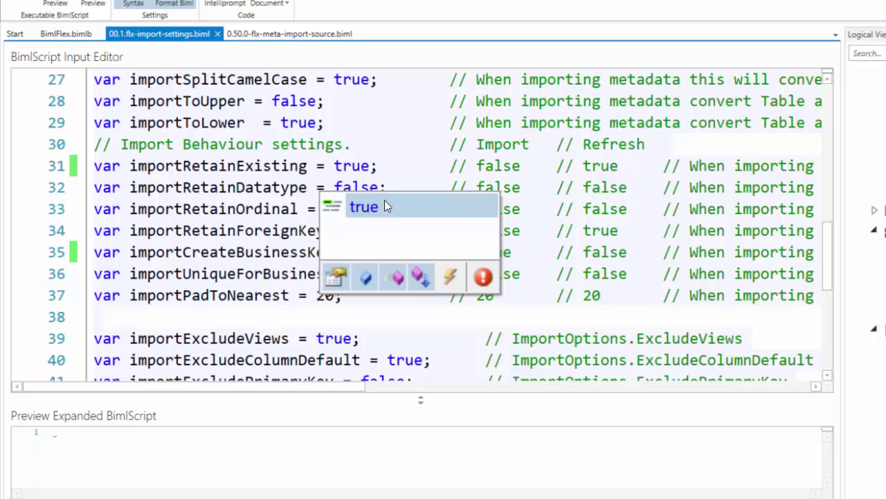
{"action": "left_click", "coordinate": [429, 178]}
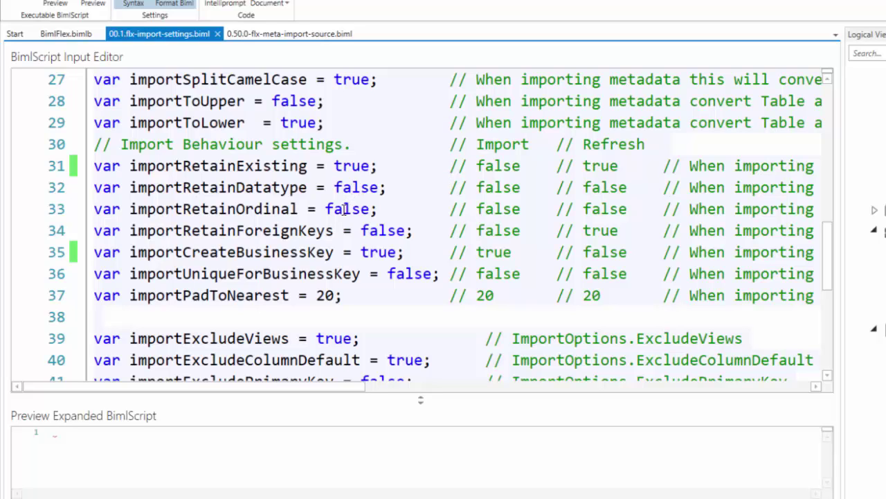
Set both importRetainDatatype and importRetainOrdinal to true in the import behaviour settings
{"action": "double_click", "coordinate": [349, 188]}
{"action": "type", "text": "true"}
{"action": "left_click", "coordinate": [377, 182]}
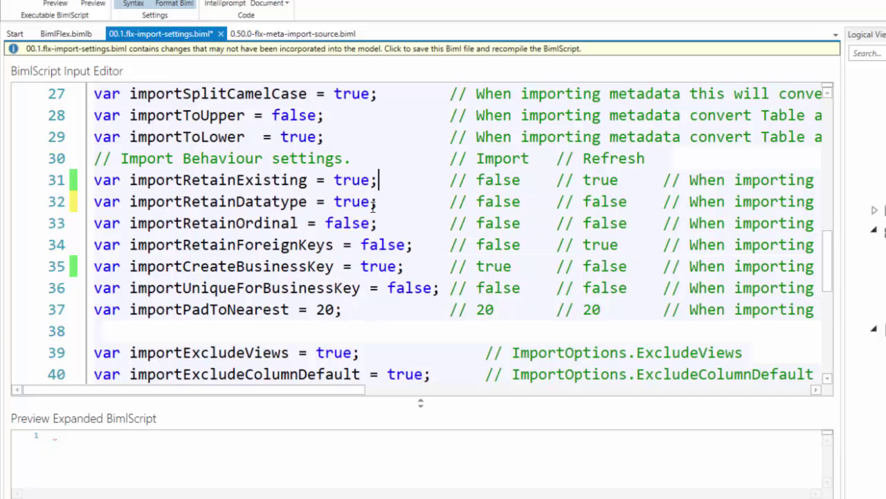
{"action": "double_click", "coordinate": [346, 223]}
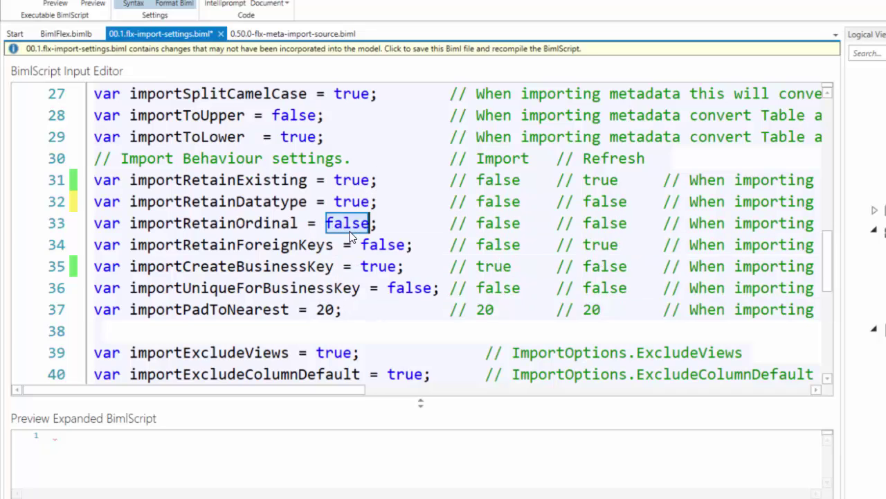
{"action": "type", "text": "true"}
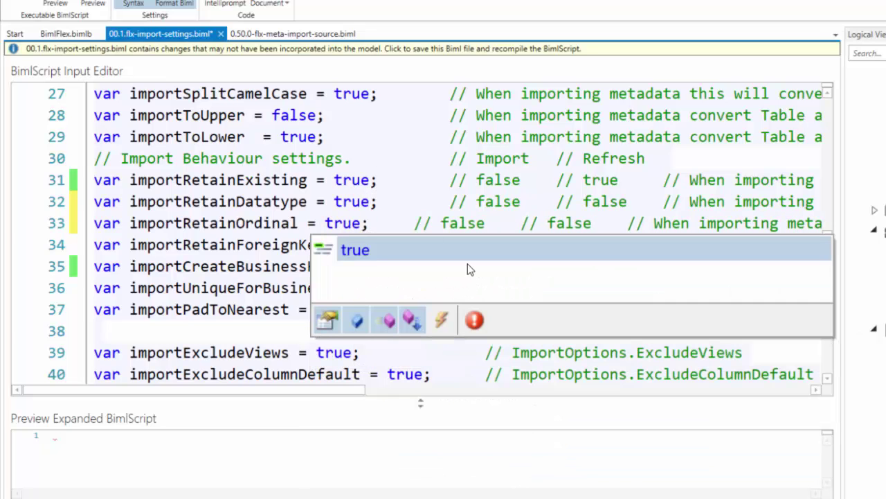
{"action": "left_click", "coordinate": [450, 201]}
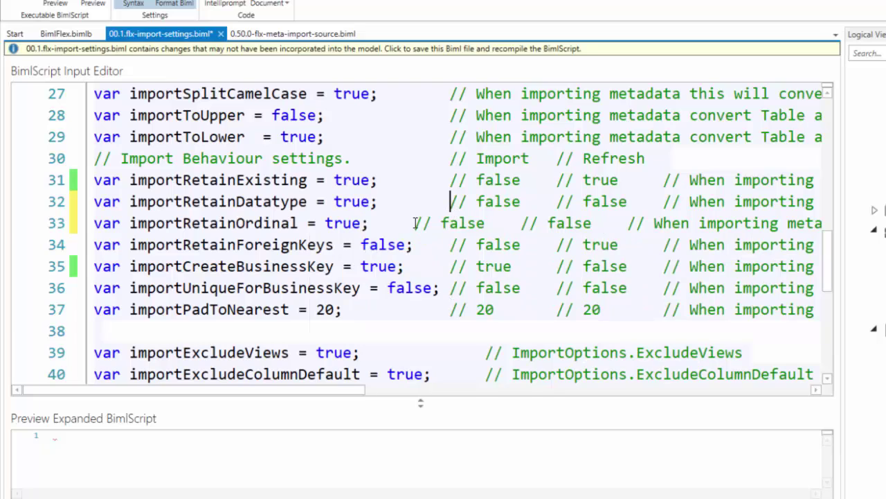
Set importCreateBusinessKey to false and save the import settings file
{"action": "double_click", "coordinate": [381, 267]}
{"action": "type", "text": "false"}
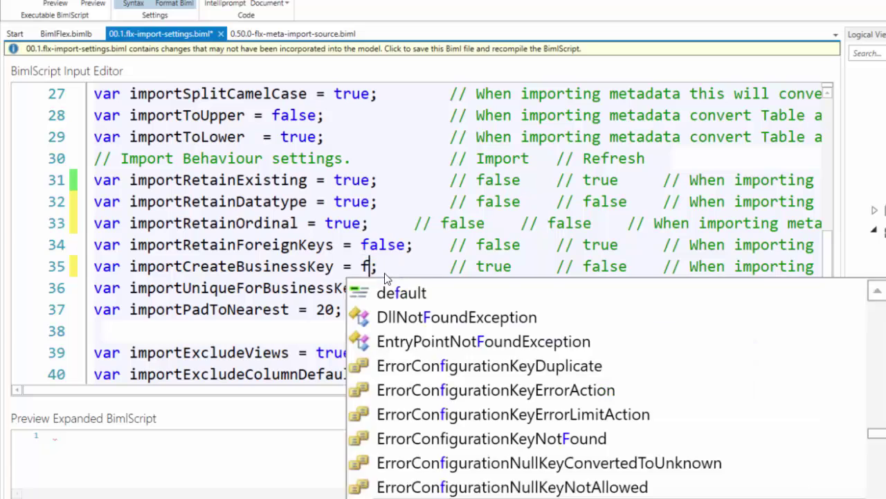
{"action": "left_click", "coordinate": [414, 202]}
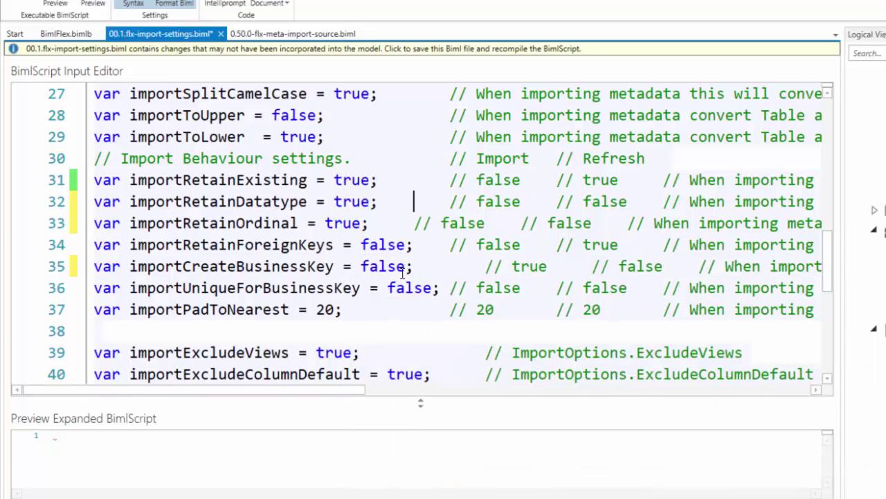
{"action": "scroll", "coordinate": [402, 274], "scroll_direction": "up", "scroll_amount": 6}
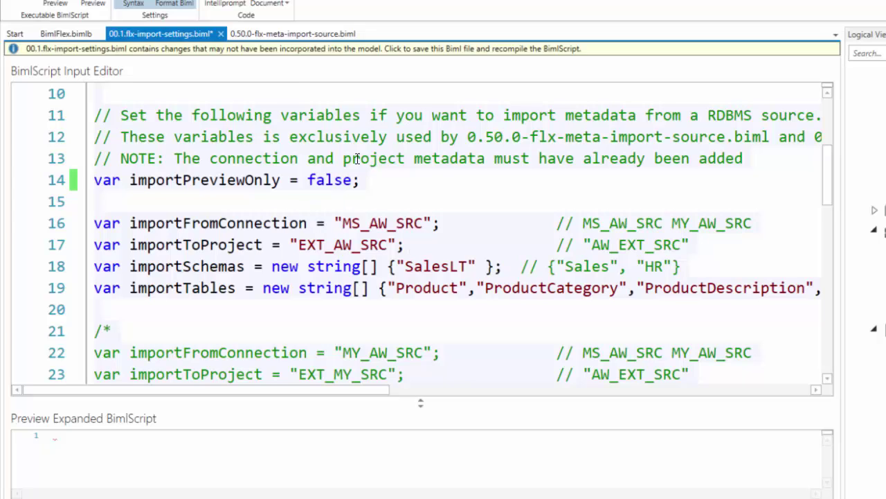
{"action": "key", "text": "ctrl+s"}
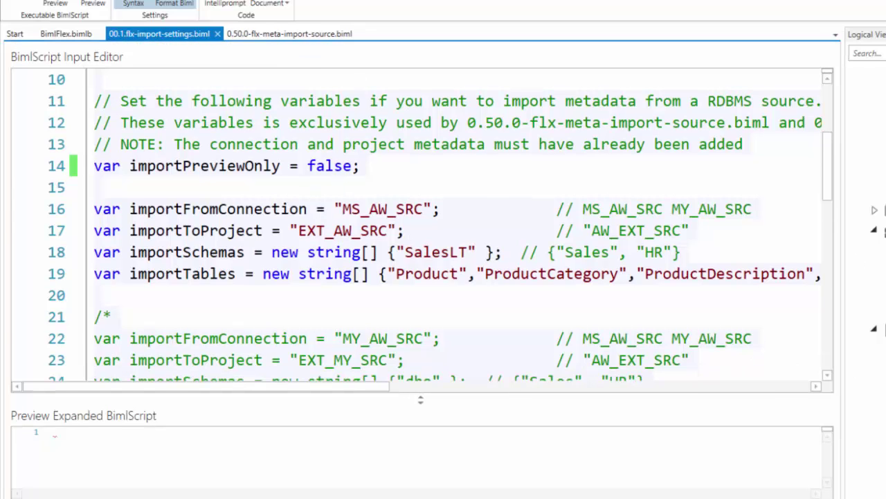
Update the preview of 0.50.0-flx-meta-import-source.biml to publish the MS_AW_SRC metadata, and acknowledge the notice
{"action": "left_click", "coordinate": [289, 33]}
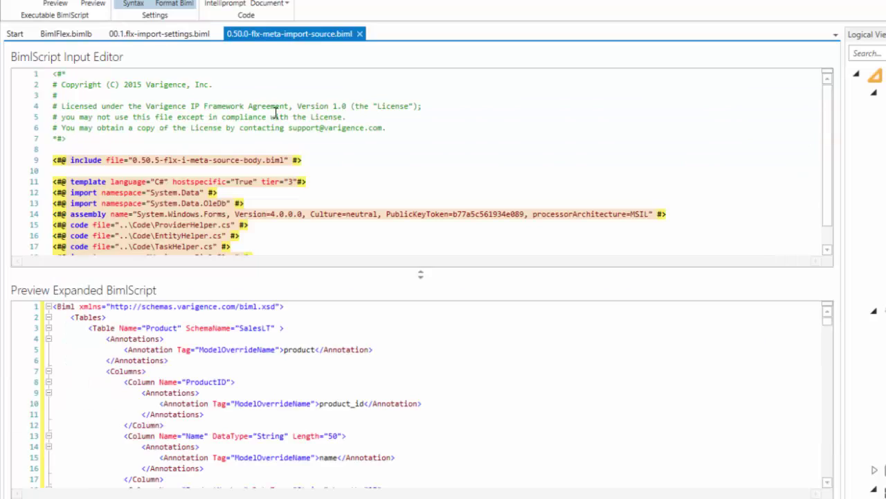
{"action": "left_click", "coordinate": [66, 33]}
{"action": "double_click", "coordinate": [128, 186]}
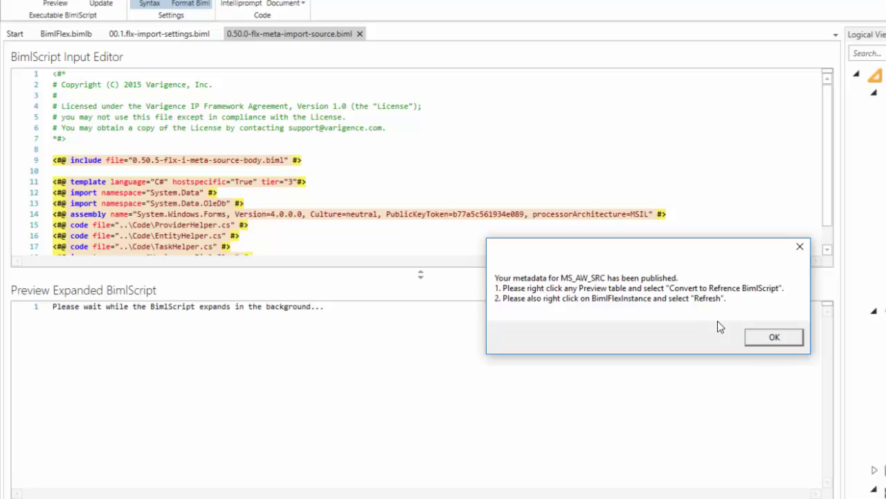
{"action": "left_click", "coordinate": [767, 336]}
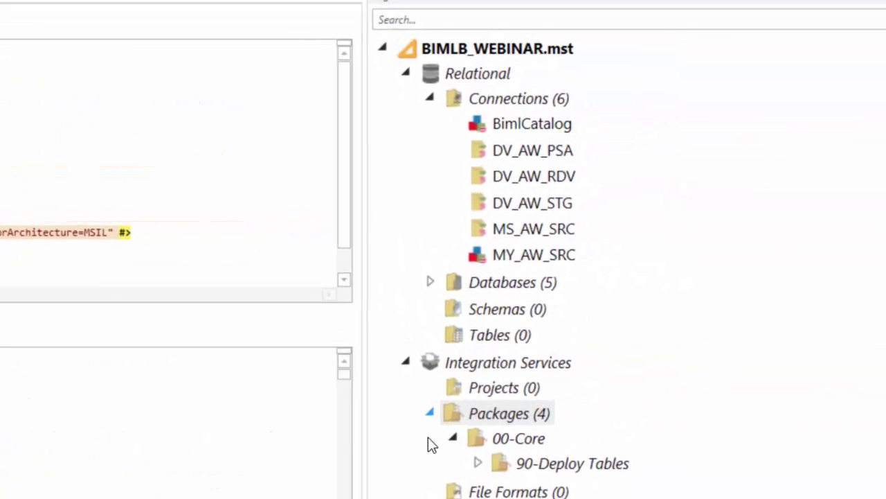
Refresh the BimlFlexInstance metadata item in the project's logical view
{"action": "scroll", "coordinate": [428, 437], "scroll_direction": "down", "scroll_amount": 5}
{"action": "right_click", "coordinate": [419, 343]}
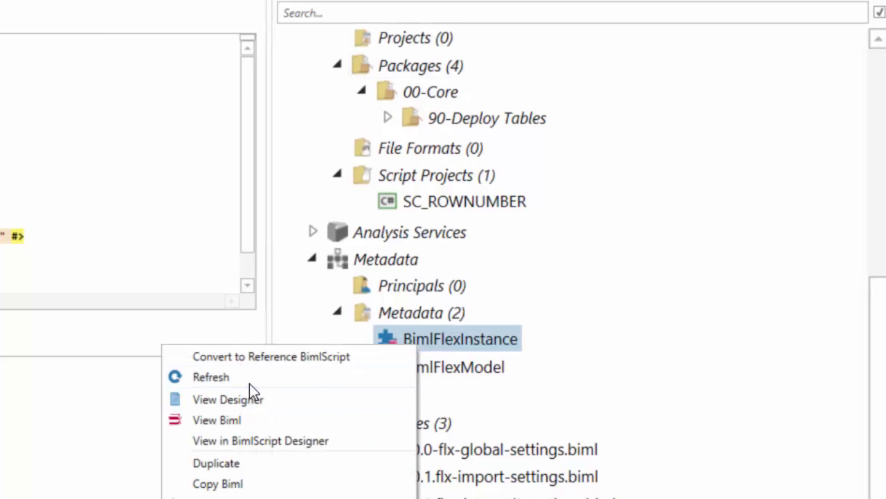
{"action": "left_click", "coordinate": [249, 381]}
Open the aw.ProductDescription staging table in its designer and examine the test_1 column definition
{"action": "scroll", "coordinate": [661, 287], "scroll_direction": "up", "scroll_amount": 15}
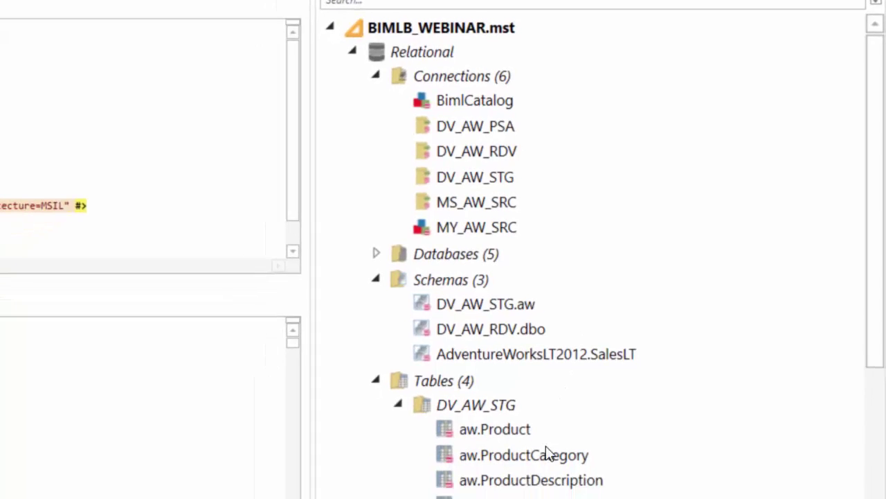
{"action": "right_click", "coordinate": [558, 439]}
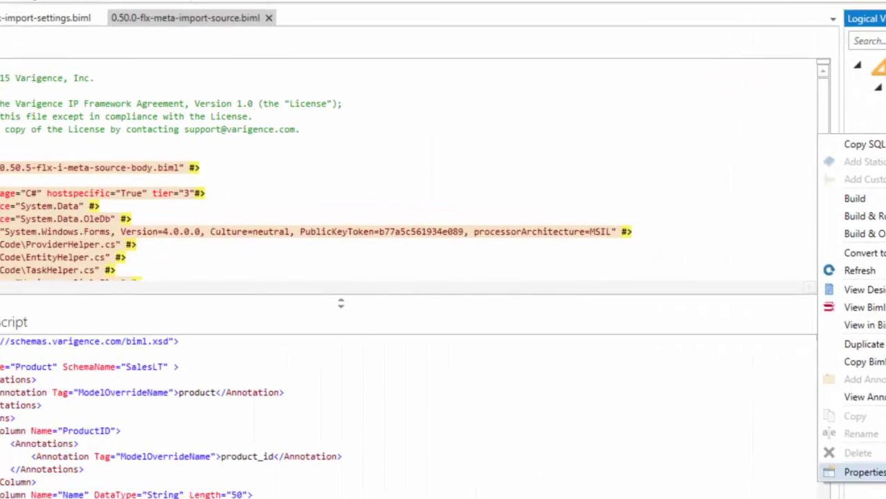
{"action": "left_click", "coordinate": [554, 255]}
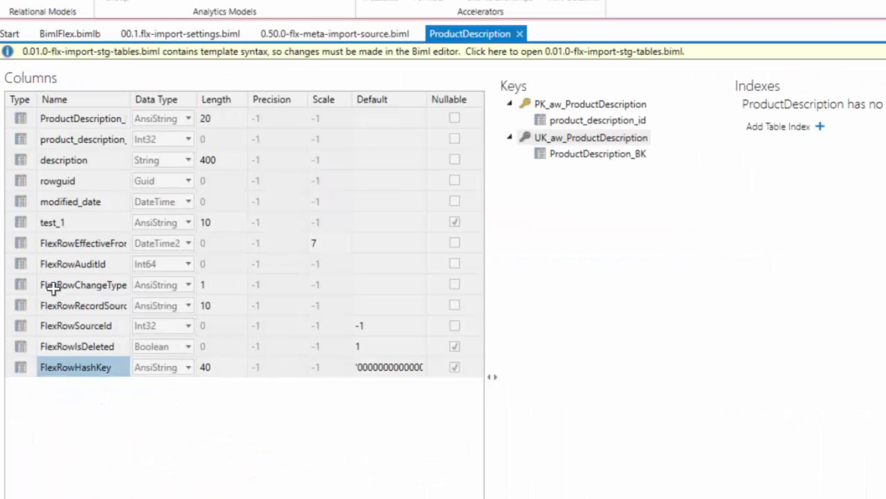
{"action": "left_click", "coordinate": [210, 222]}
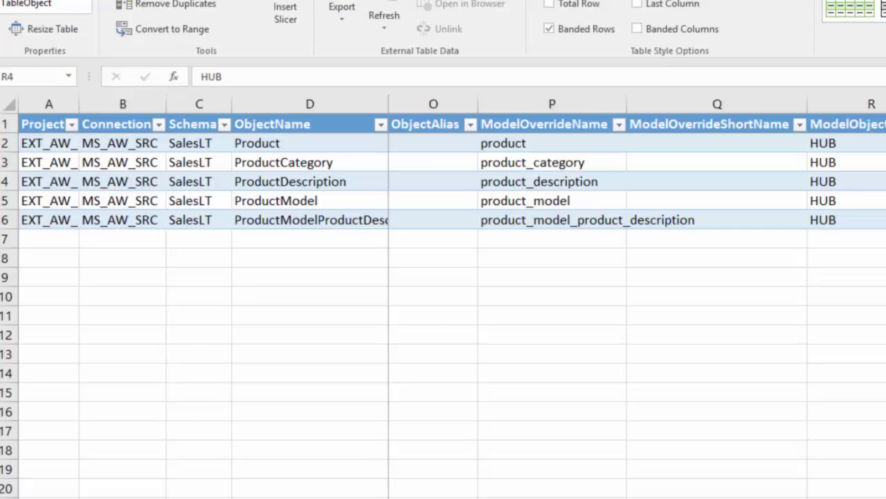
In Excel, reload the Columns metadata over the existing rows and locate the ProductDescription Test1 row
{"action": "key", "text": "ctrl+Page_Down"}
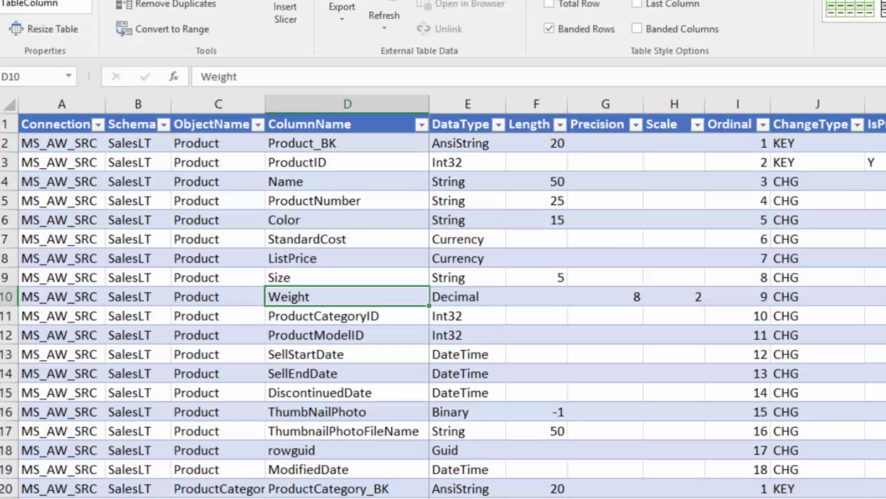
{"action": "left_click", "coordinate": [313, 34]}
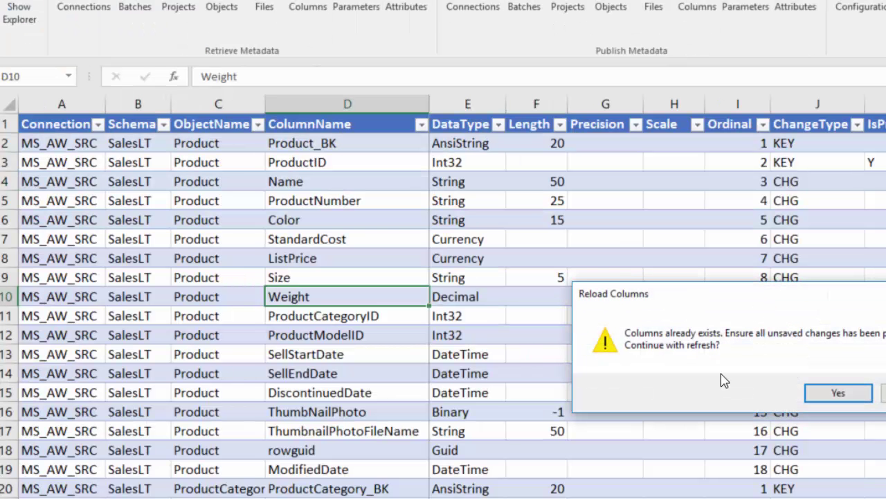
{"action": "left_click", "coordinate": [817, 393]}
{"action": "scroll", "coordinate": [519, 353], "scroll_direction": "down", "scroll_amount": 5}
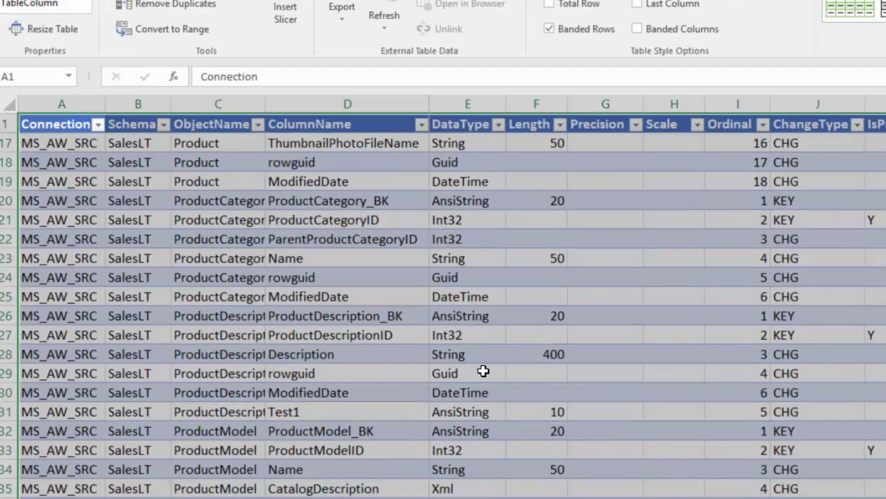
{"action": "left_click", "coordinate": [308, 411]}
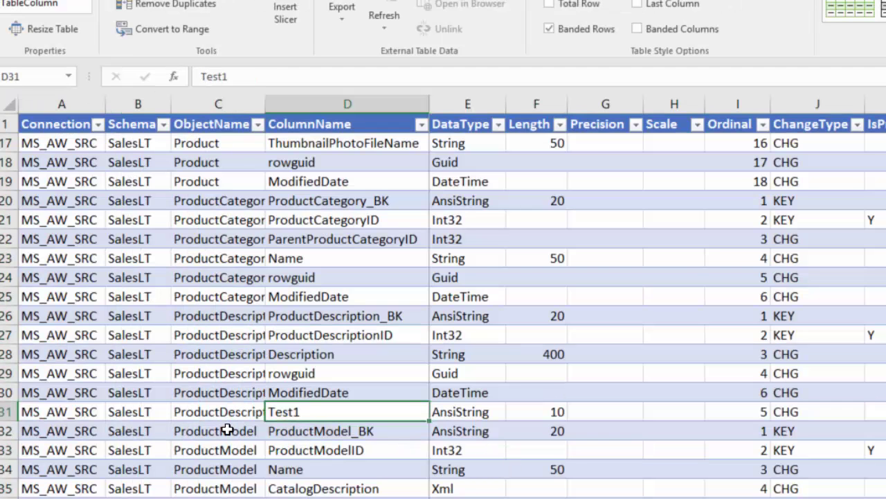
{"action": "left_click", "coordinate": [8, 411]}
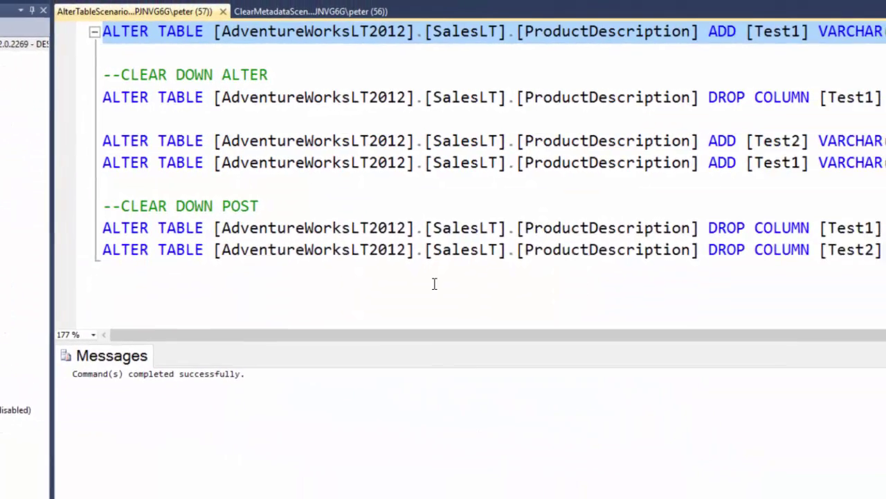
In SQL Server Management Studio, run the statements dropping Test1 from SalesLT.ProductDescription and adding nullable Test2 VARCHAR(10) and Test1 VARCHAR(5)
{"action": "left_click", "coordinate": [811, 101]}
{"action": "key", "text": "Down"}
{"action": "key", "text": "shift+Up"}
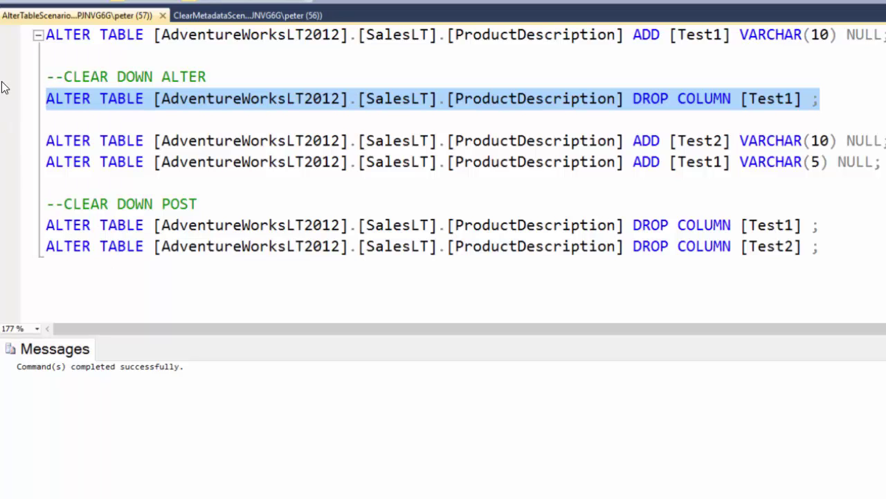
{"action": "key", "text": "F5"}
{"action": "left_click_drag", "start_coordinate": [884, 162], "coordinate": [29, 135]}
{"action": "key", "text": "F5"}
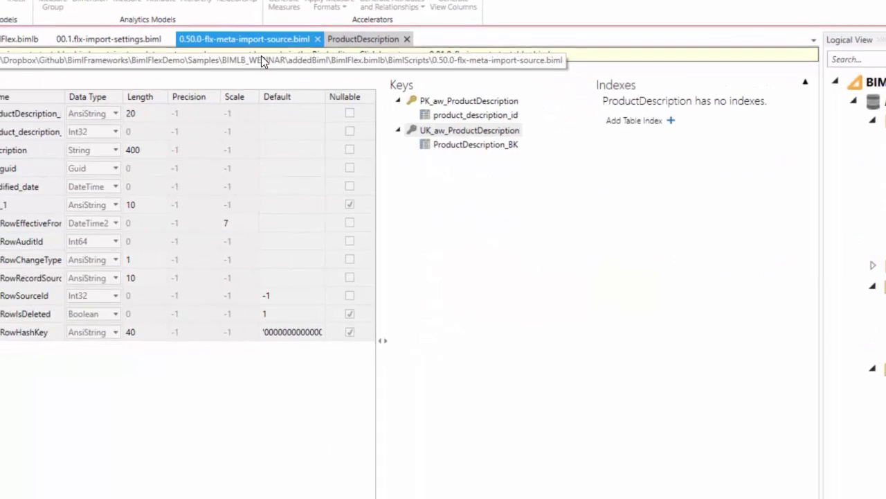
Back in the Biml editor, close the ProductDescription designer and review the import behaviour settings in 00.1.flx-import-settings.biml
{"action": "left_click", "coordinate": [407, 38]}
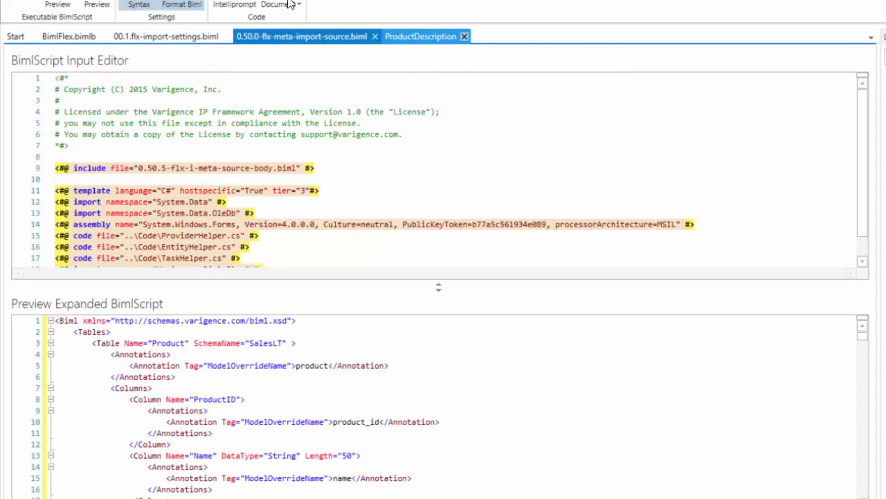
{"action": "left_click", "coordinate": [166, 36]}
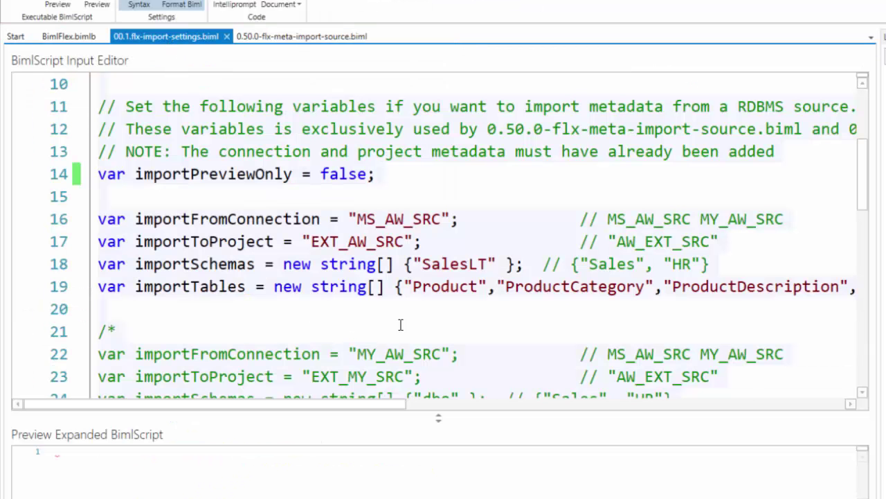
{"action": "scroll", "coordinate": [443, 297], "scroll_direction": "down", "scroll_amount": 5}
{"action": "scroll", "coordinate": [443, 297], "scroll_direction": "up", "scroll_amount": 3}
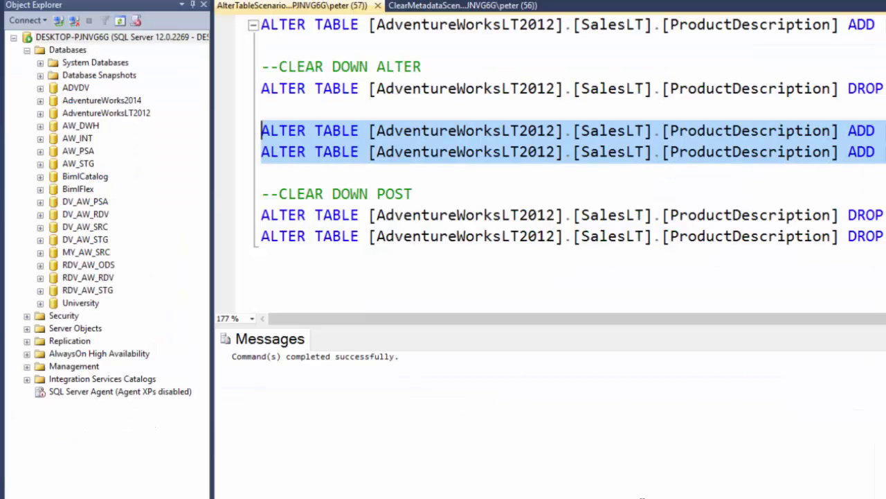
Compare the two Test1 VARCHAR lengths in the SQL script, then check Test1's ordinal in the Excel Columns sheet
{"action": "double_click", "coordinate": [836, 29]}
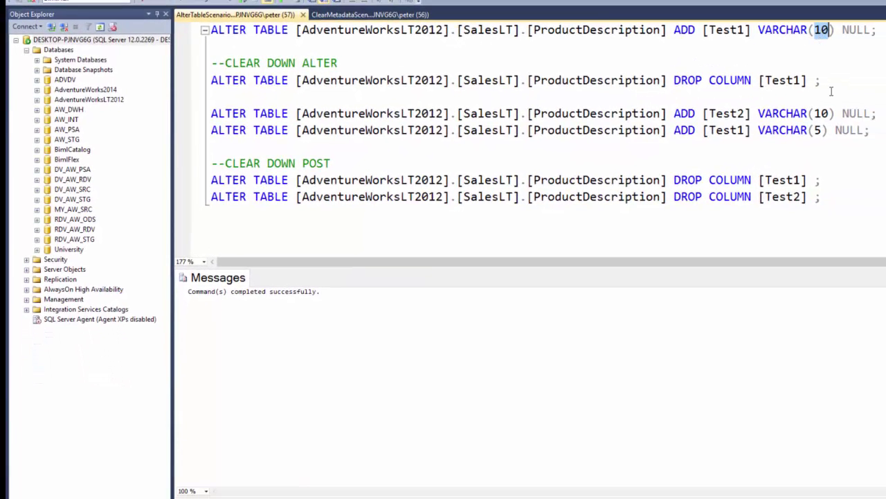
{"action": "left_click", "coordinate": [821, 130]}
{"action": "double_click", "coordinate": [818, 130]}
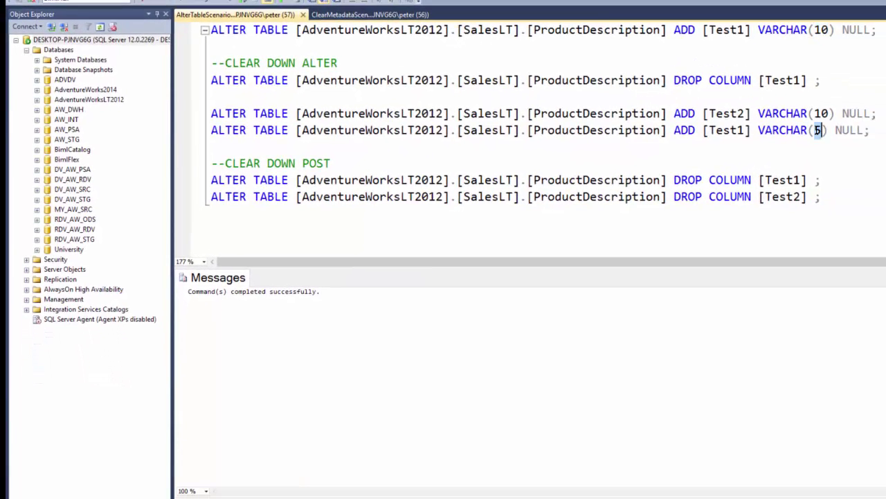
{"action": "double_click", "coordinate": [824, 31]}
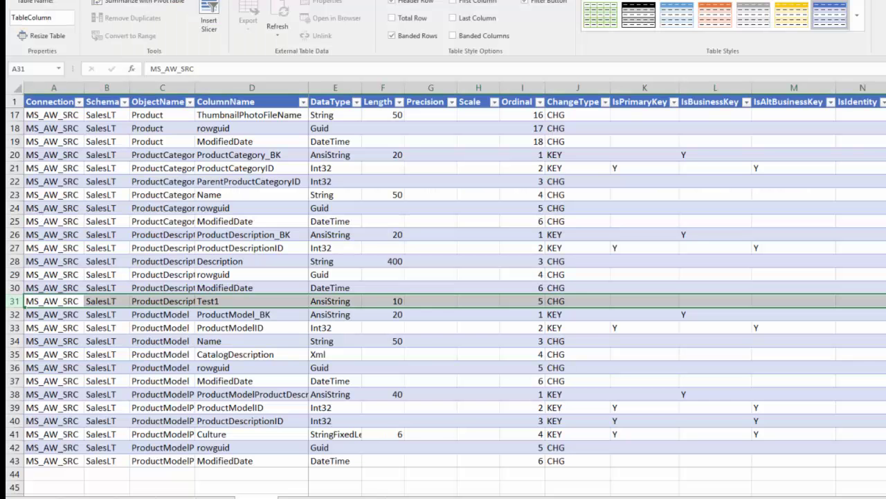
{"action": "left_click", "coordinate": [528, 299]}
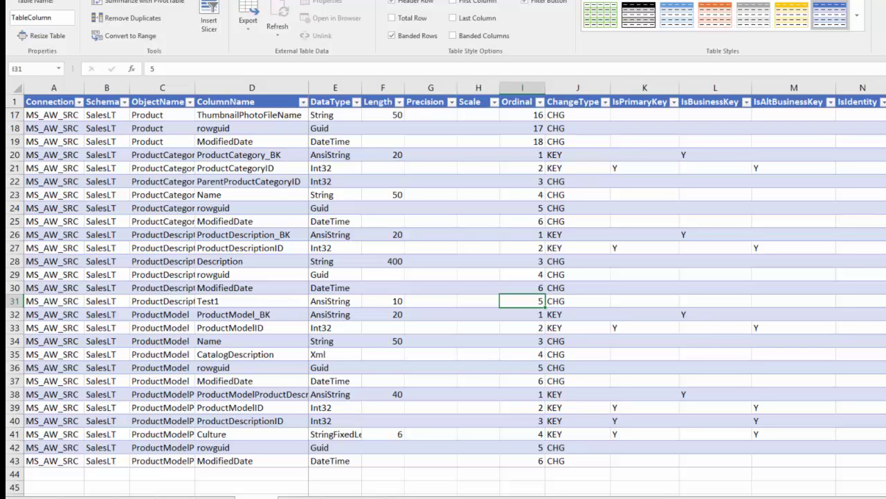
Return to the Biml editor and update the 0.50.0-flx-meta-import-source.biml preview to republish the MS_AW_SRC metadata
{"action": "left_click", "coordinate": [417, 497]}
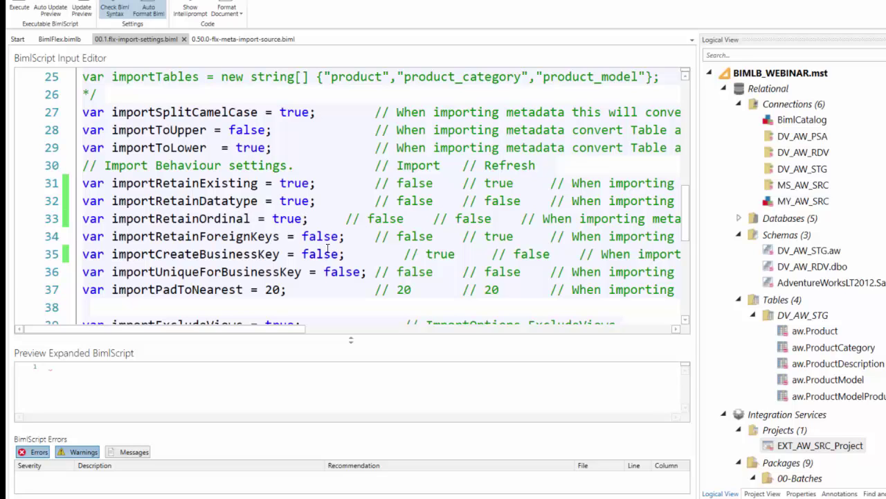
{"action": "left_click", "coordinate": [242, 39]}
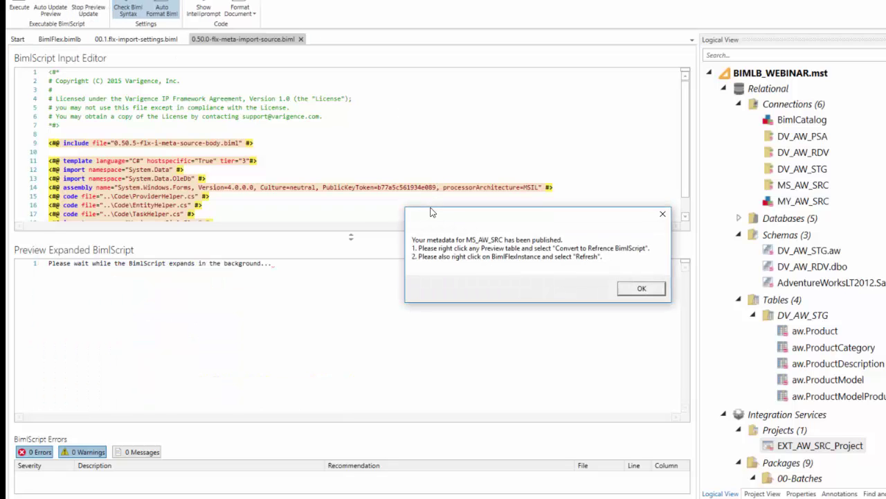
{"action": "left_click", "coordinate": [639, 286]}
In Excel, reload the Columns metadata and examine the lengths and ordinals of ProductDescription's Test1 and Test2 rows
{"action": "key", "text": "alt+Tab"}
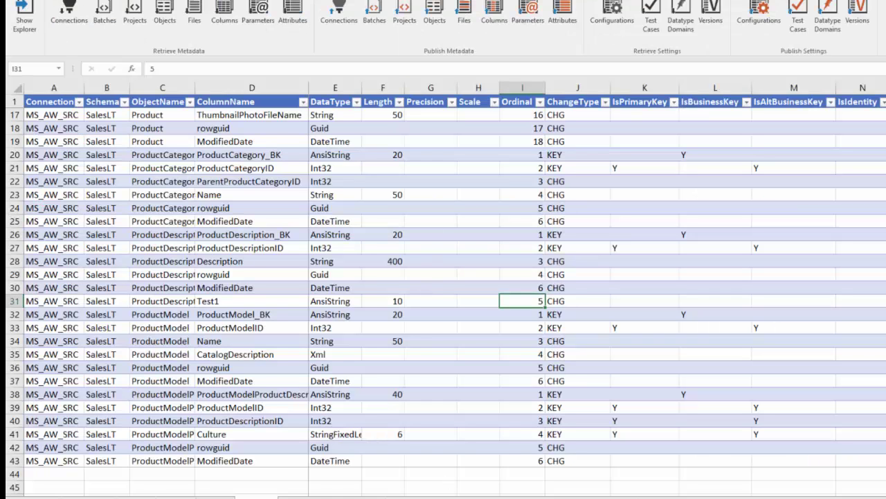
{"action": "left_click", "coordinate": [224, 14]}
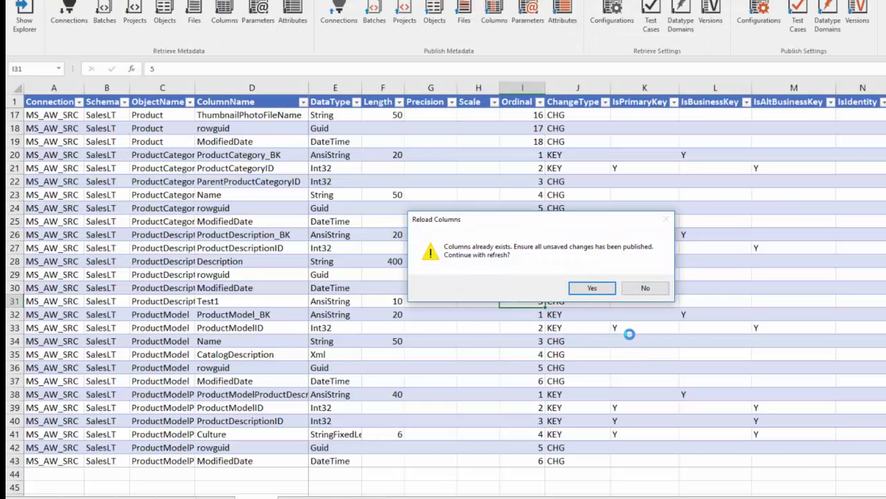
{"action": "left_click", "coordinate": [590, 288]}
{"action": "left_click", "coordinate": [389, 302]}
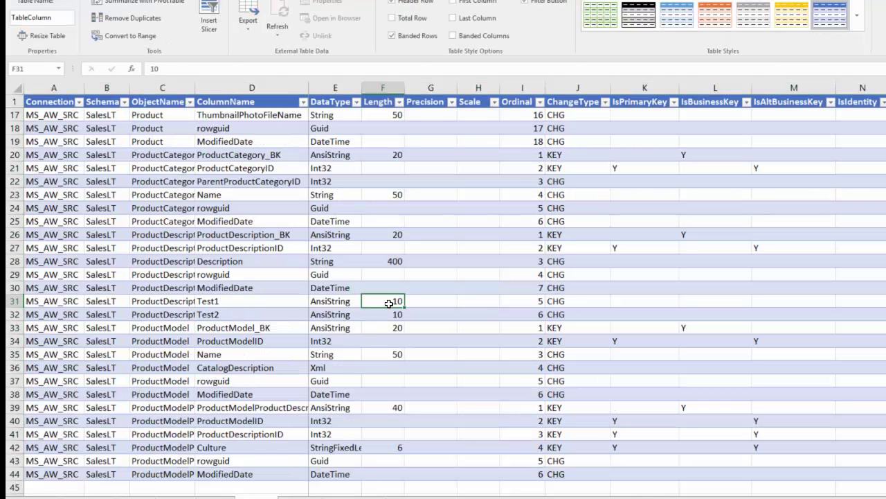
{"action": "left_click_drag", "start_coordinate": [28, 302], "coordinate": [363, 301]}
{"action": "left_click_drag", "start_coordinate": [531, 315], "coordinate": [83, 317]}
{"action": "left_click", "coordinate": [400, 302]}
Back in 00.1.flx-import-settings.biml, set importRetainDatatype and importRetainOrdinal to false, then save and recompile the file
{"action": "key", "text": "alt+Tab"}
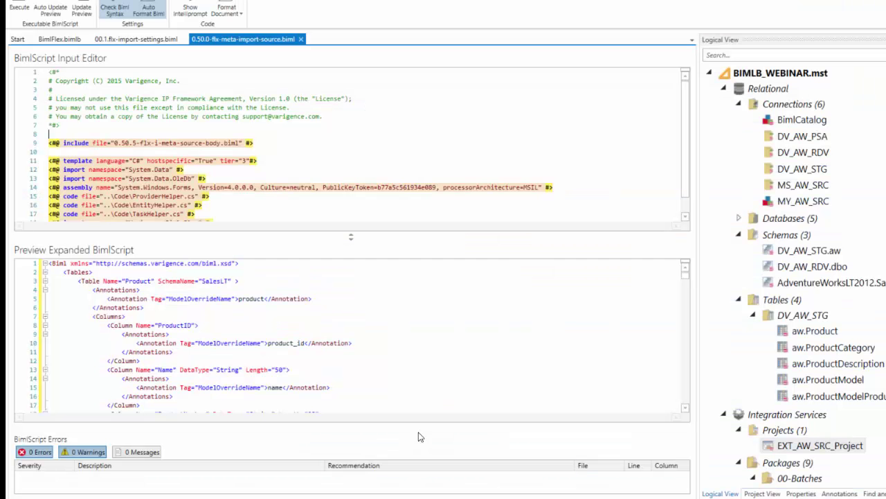
{"action": "left_click", "coordinate": [153, 42]}
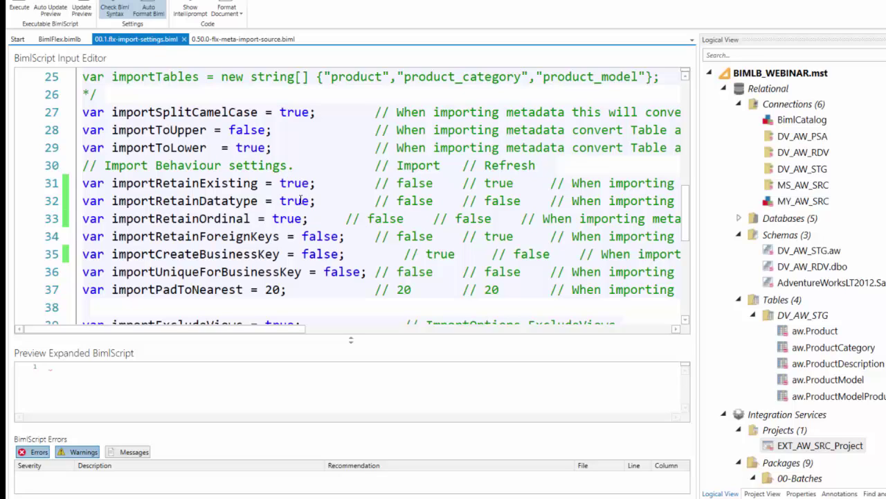
{"action": "double_click", "coordinate": [290, 201]}
{"action": "type", "text": "false"}
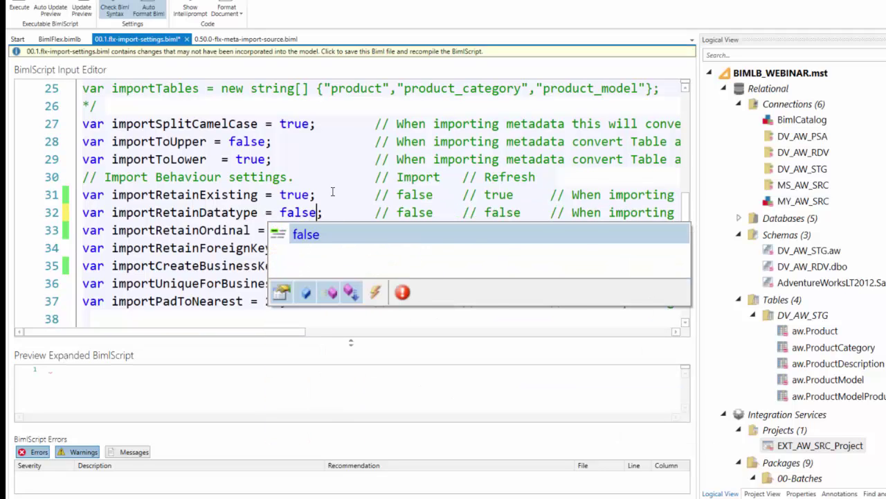
{"action": "key", "text": "Escape"}
{"action": "double_click", "coordinate": [290, 213]}
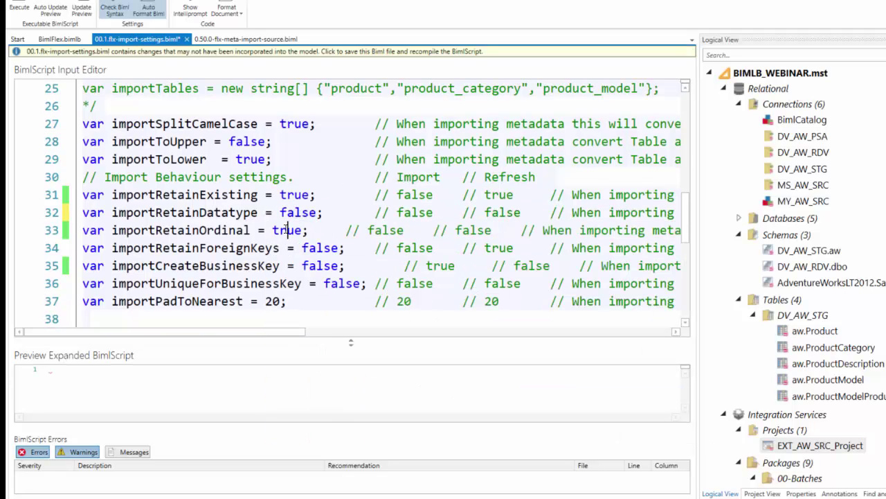
{"action": "double_click", "coordinate": [289, 229]}
{"action": "type", "text": "false"}
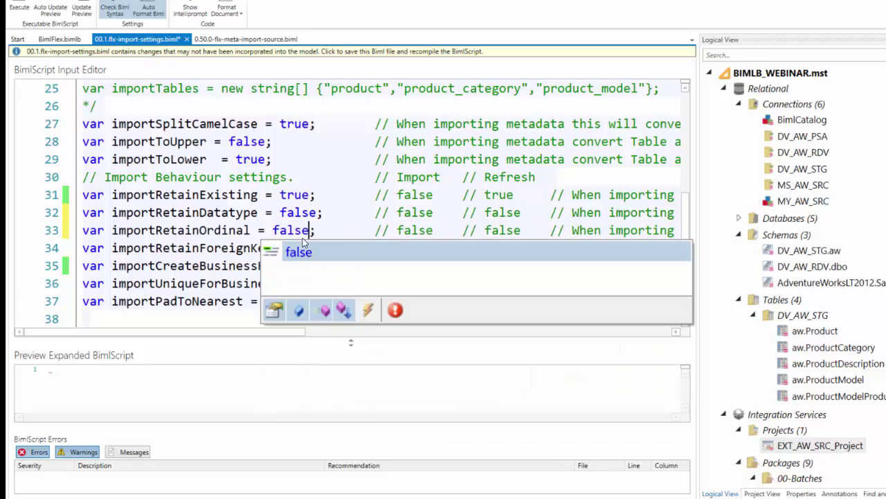
{"action": "left_click", "coordinate": [373, 215]}
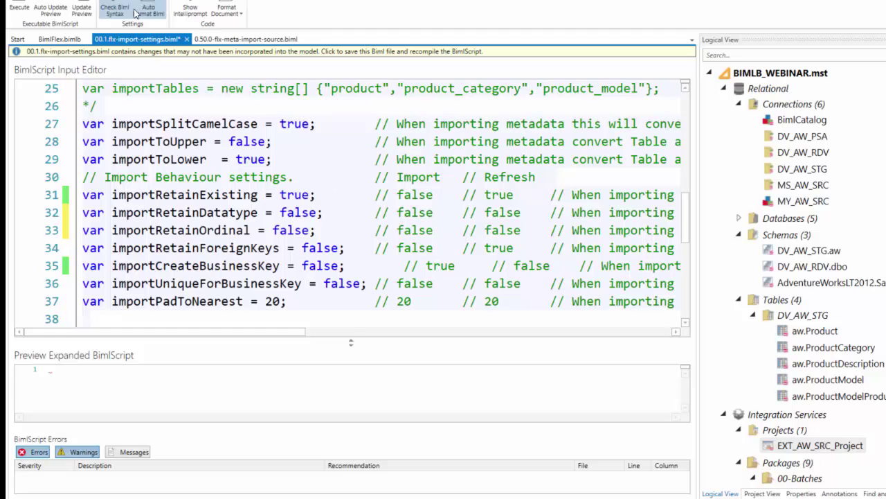
{"action": "left_click", "coordinate": [204, 51]}
Republish the MS_AW_SRC metadata with the changed retain settings by updating the 0.50.0-flx-meta-import-source.biml preview
{"action": "left_click", "coordinate": [208, 39]}
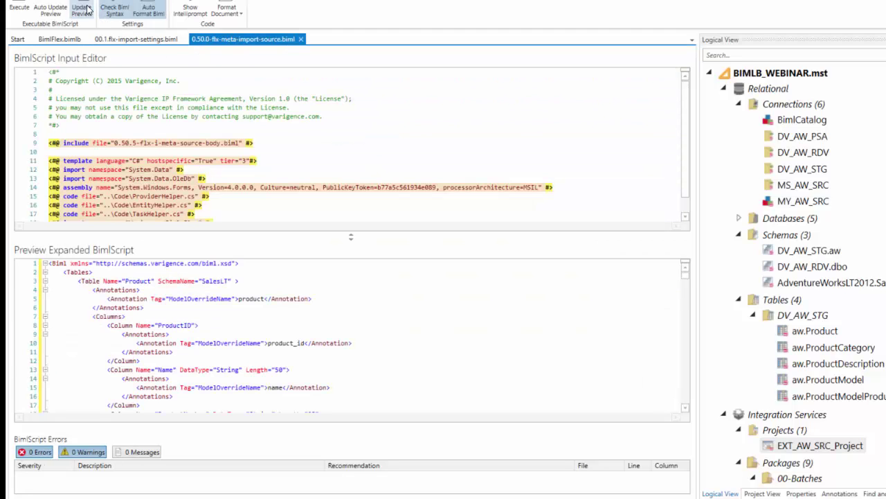
{"action": "left_click", "coordinate": [629, 291]}
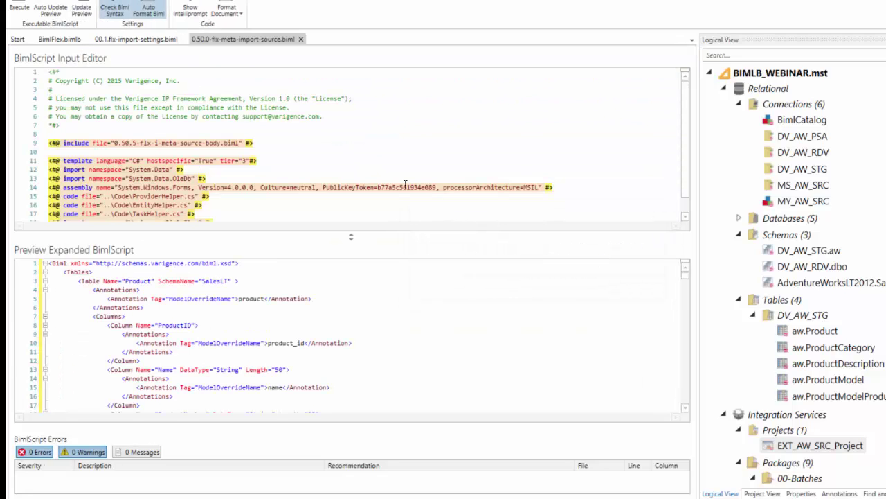
In Excel, reload the Columns metadata and compare the lengths and ordinals of ProductDescription's Test2 and Test1 rows after the re-import
{"action": "left_click", "coordinate": [443, 498]}
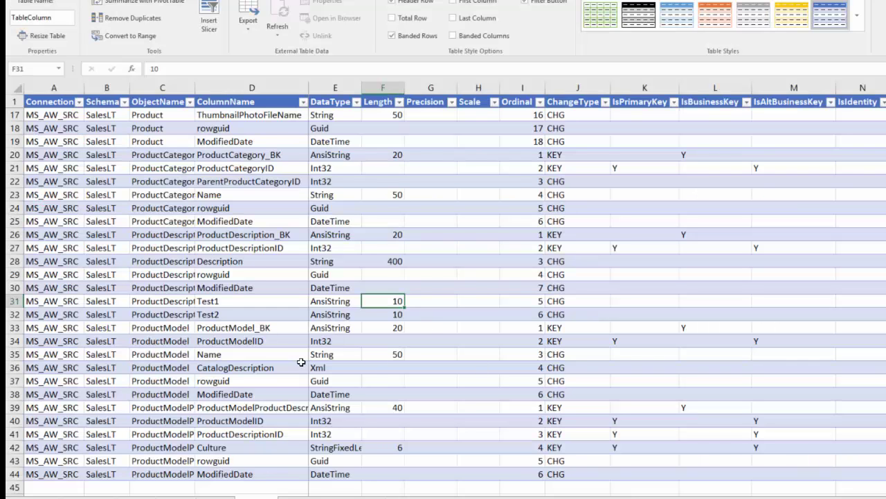
{"action": "left_click", "coordinate": [316, 4]}
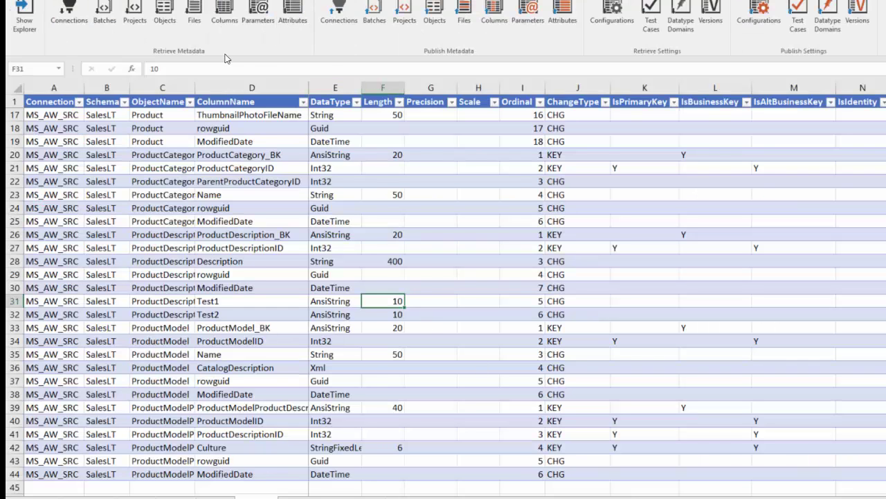
{"action": "left_click", "coordinate": [224, 13]}
{"action": "left_click", "coordinate": [594, 291]}
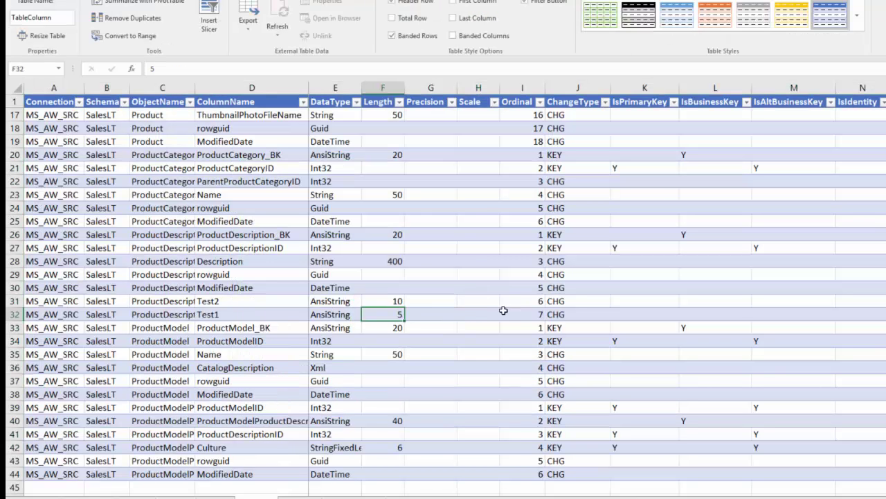
{"action": "left_click", "coordinate": [235, 304]}
{"action": "left_click", "coordinate": [231, 318]}
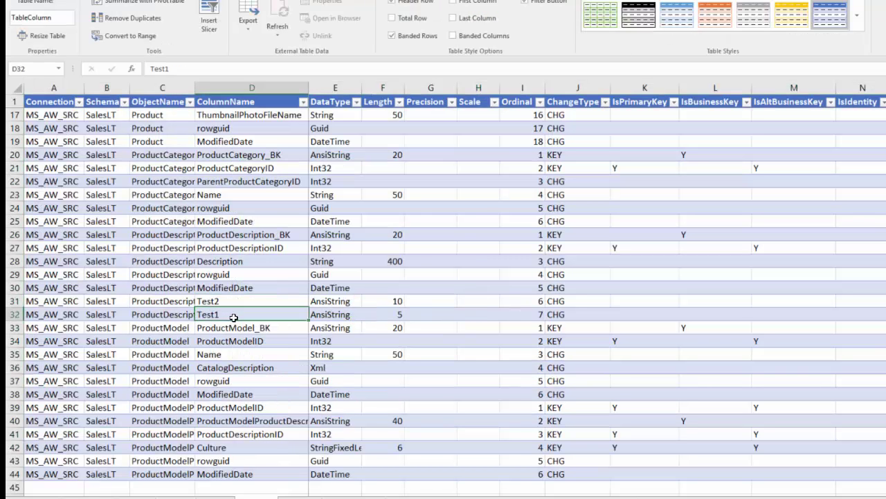
{"action": "left_click", "coordinate": [396, 302]}
{"action": "left_click", "coordinate": [396, 315]}
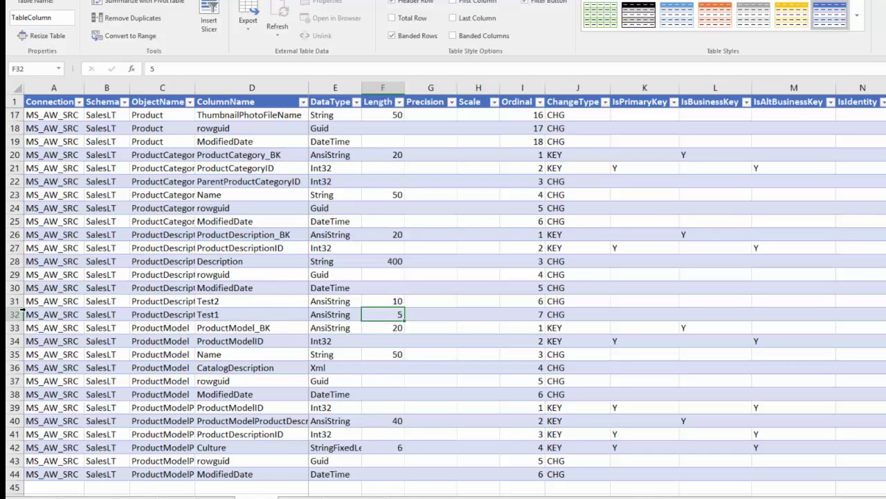
{"action": "left_click_drag", "start_coordinate": [111, 301], "coordinate": [156, 301]}
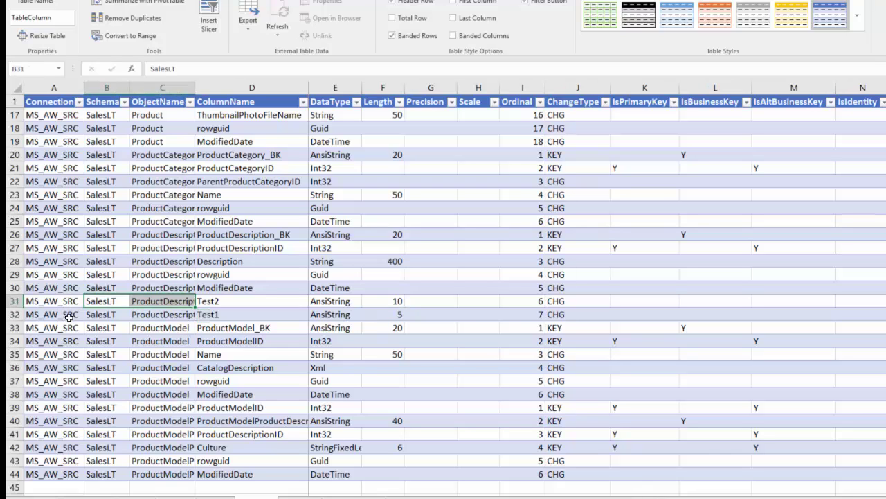
{"action": "key", "text": "Left"}
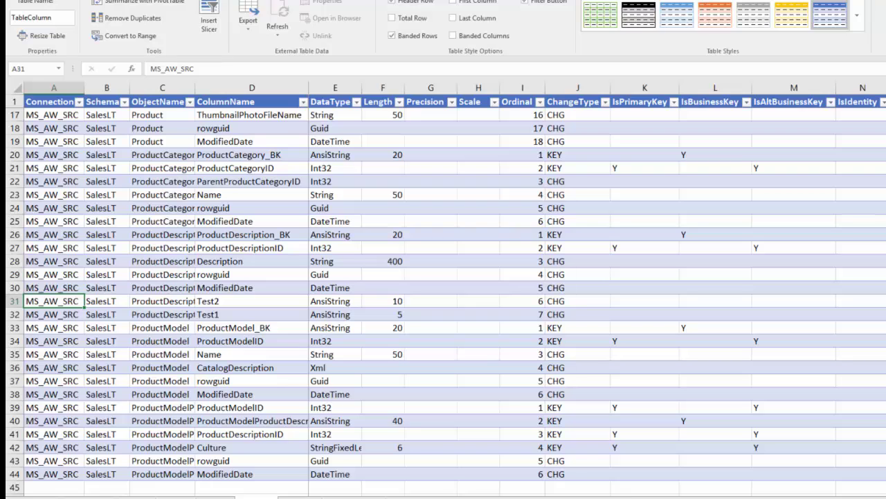
Copy the DV_AW_PSA connection name from the connections sheet and return to EXT_AW_SRC's PersistentStageConnection cell on the projects sheet
{"action": "key", "text": "ctrl+Page_Up"}
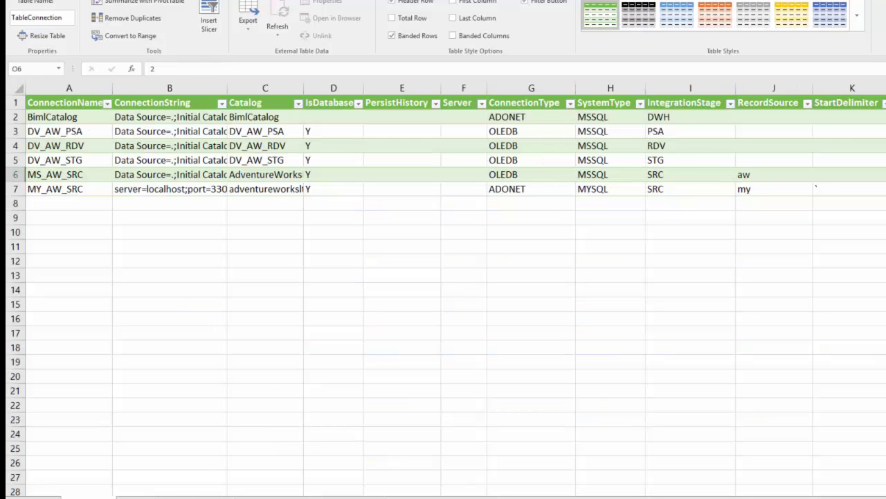
{"action": "key", "text": "ctrl+Page_Up"}
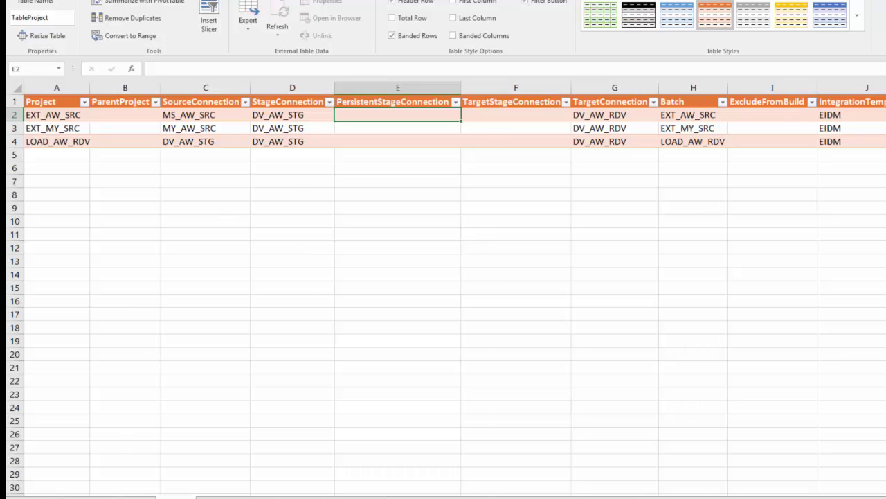
{"action": "key", "text": "ctrl+Page_Down"}
{"action": "left_click", "coordinate": [69, 135]}
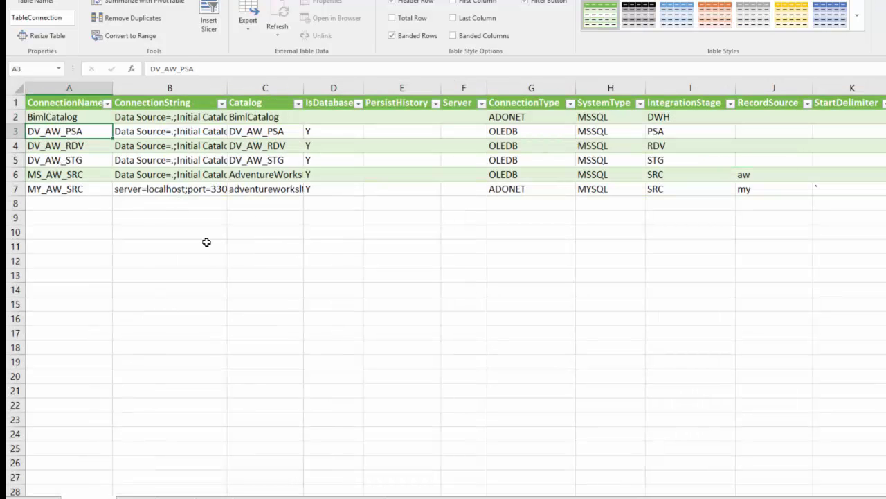
{"action": "key", "text": "ctrl+c"}
{"action": "key", "text": "ctrl+Page_Up"}
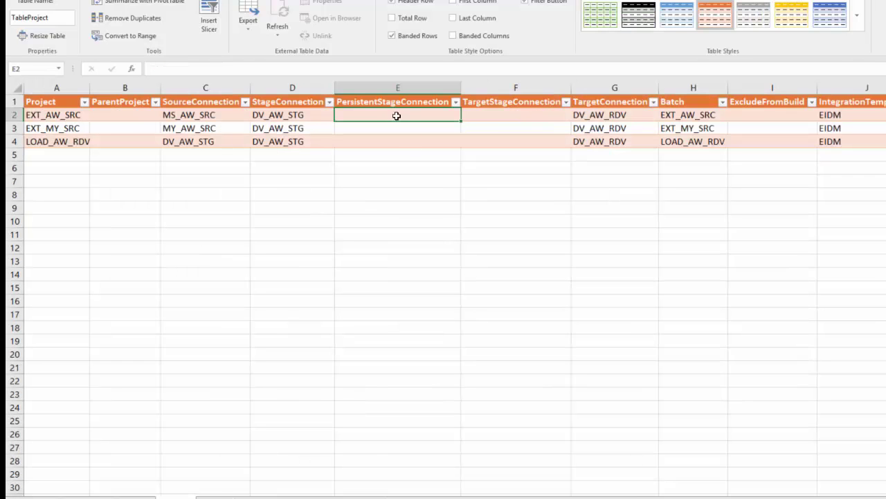
In BimlStudio, enlarge the expanded BimlScript preview and review the DV_AW_STG tables and the EXT_AW_SRC packages in the project tree
{"action": "key", "text": "alt+Tab"}
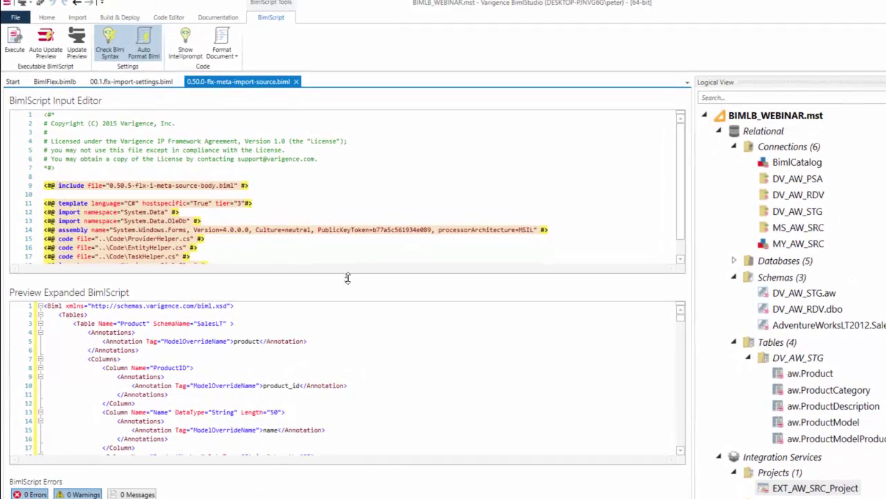
{"action": "left_click_drag", "start_coordinate": [351, 236], "coordinate": [383, 167]}
{"action": "left_click_drag", "start_coordinate": [378, 214], "coordinate": [385, 178]}
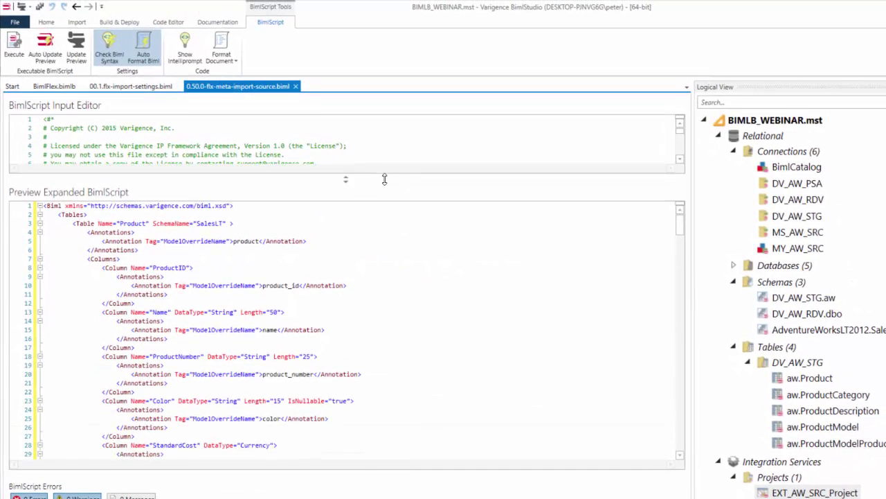
{"action": "scroll", "coordinate": [804, 298], "scroll_direction": "down", "scroll_amount": 3}
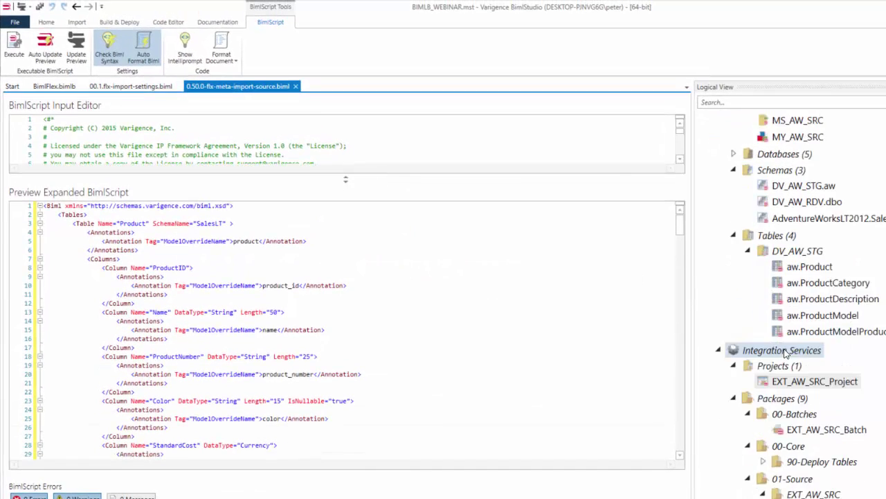
{"action": "left_click", "coordinate": [792, 254]}
{"action": "scroll", "coordinate": [793, 250], "scroll_direction": "down", "scroll_amount": 4}
{"action": "scroll", "coordinate": [793, 250], "scroll_direction": "up", "scroll_amount": 2}
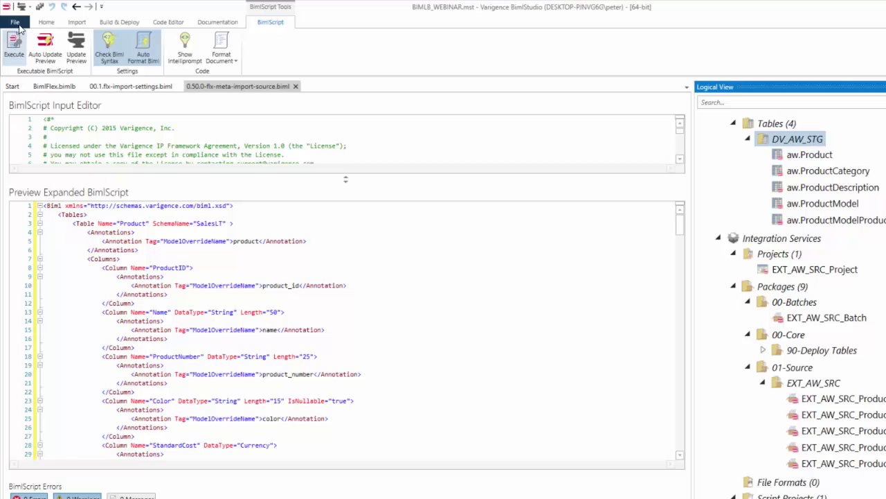
Switch to Visual Studio, reload EXT_AW_SRC_Project and open the EXT_AW_SRC_Product.dtsx package
{"action": "left_click", "coordinate": [443, 406]}
{"action": "key", "text": "alt+Tab"}
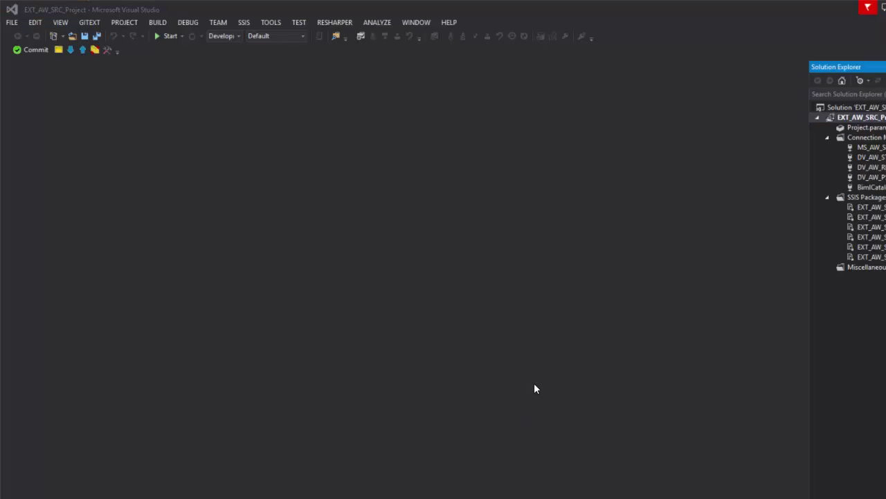
{"action": "left_click", "coordinate": [504, 324]}
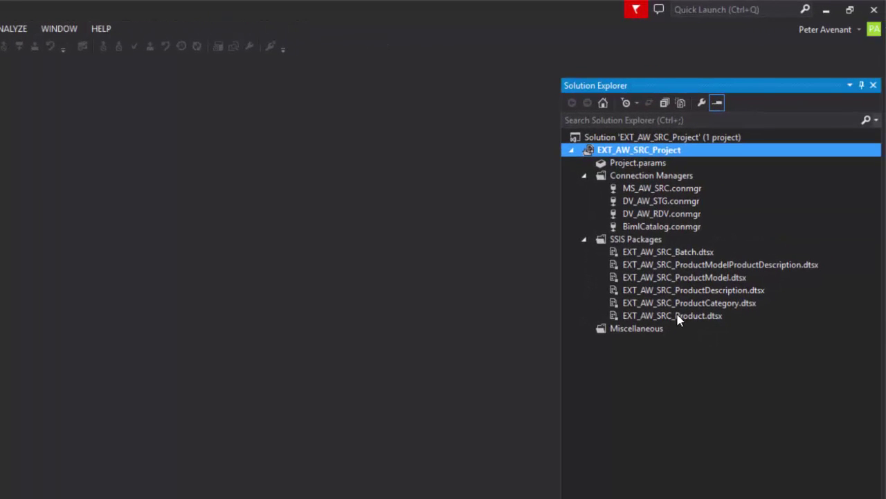
{"action": "double_click", "coordinate": [678, 317]}
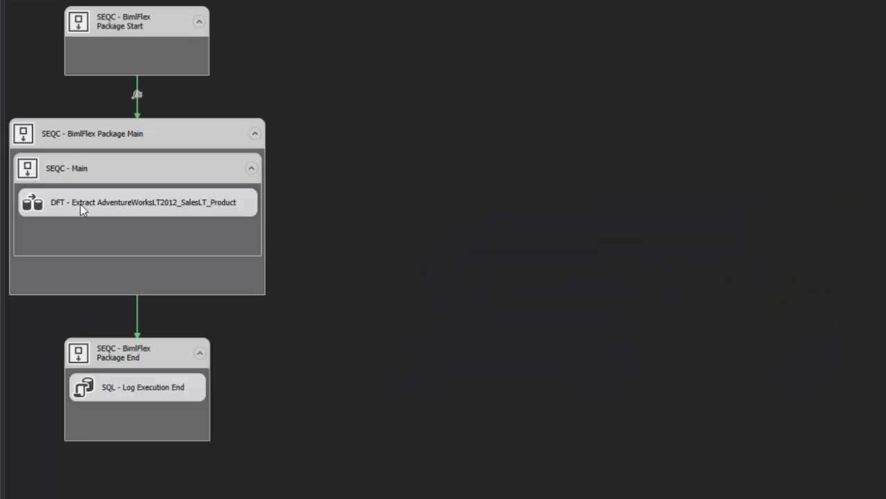
Open the Product package's Extract data flow and examine its components from the source through the distributor to the OLE_DST destination
{"action": "left_click", "coordinate": [40, 208]}
{"action": "double_click", "coordinate": [39, 208]}
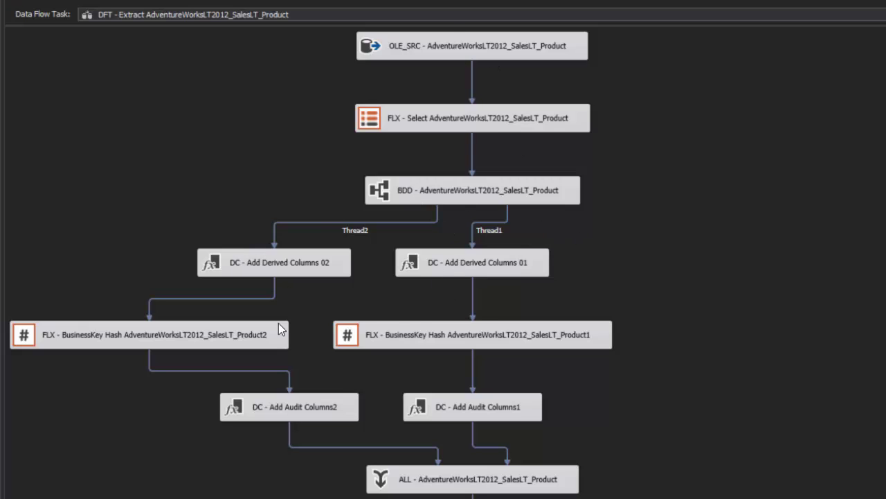
{"action": "left_click", "coordinate": [444, 186]}
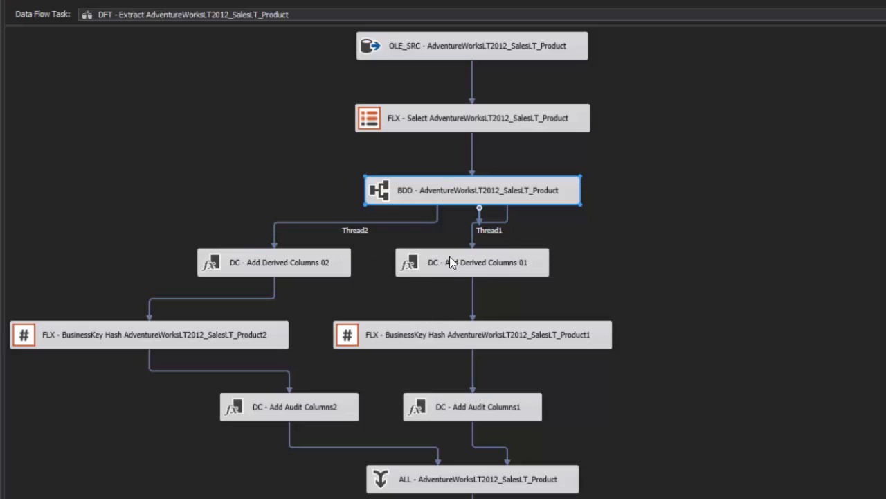
{"action": "scroll", "coordinate": [531, 257], "scroll_direction": "down", "scroll_amount": 5}
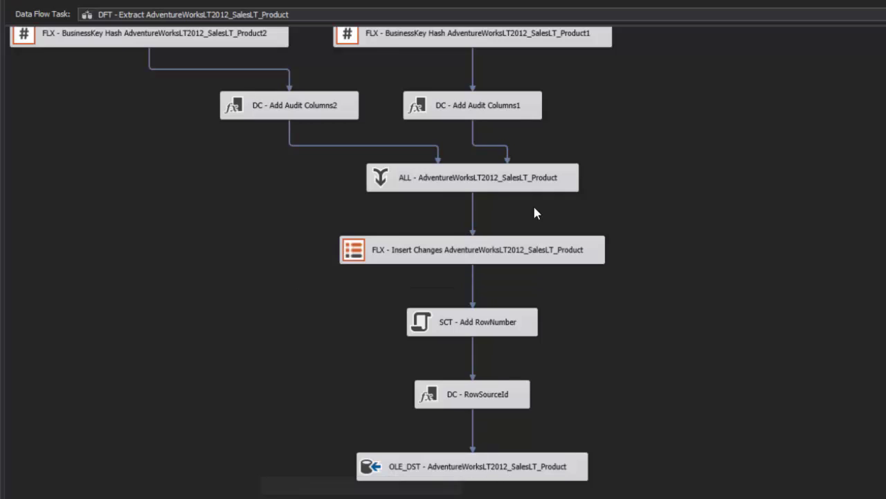
{"action": "scroll", "coordinate": [534, 213], "scroll_direction": "up", "scroll_amount": 5}
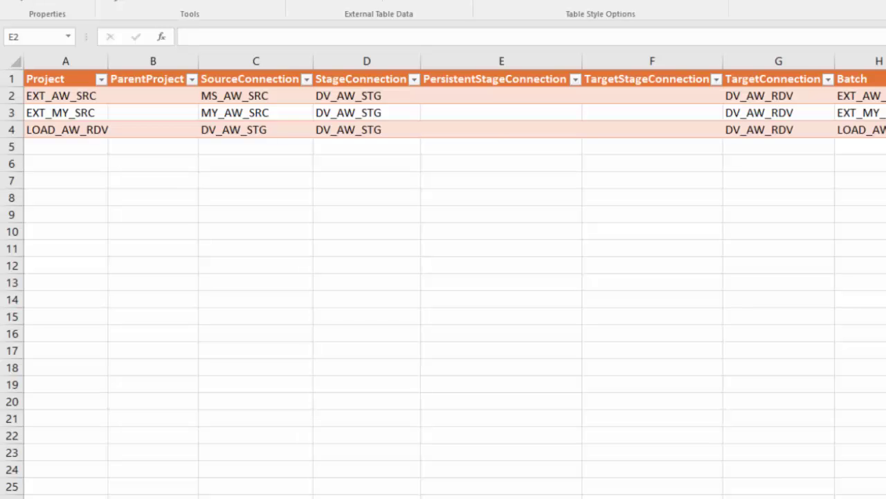
Back in Excel, set the PersistentStageConnection of the EXT_AW_SRC project to DV_AW_PSA
{"action": "key", "text": "ctrl+v"}
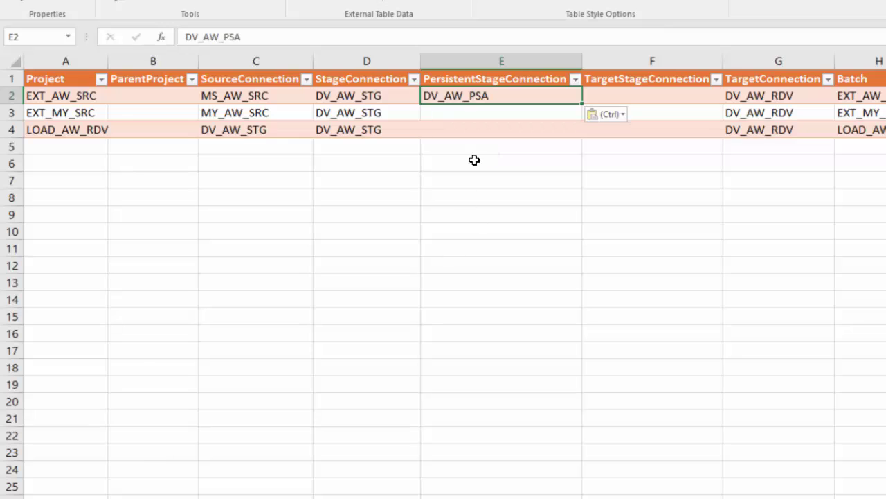
{"action": "left_click", "coordinate": [479, 126]}
{"action": "left_click", "coordinate": [478, 96]}
{"action": "left_click", "coordinate": [539, 2]}
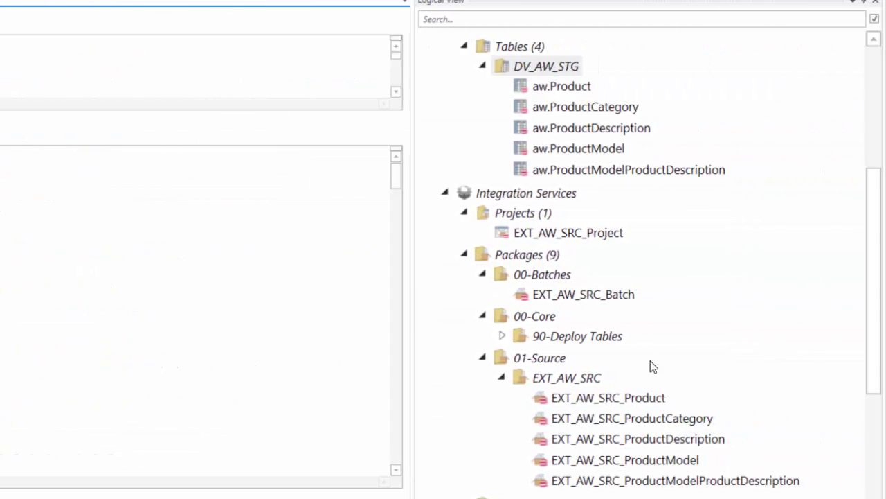
In BimlStudio, refresh the BimlFlexInstance metadata and check the project tree for the DV_AW_PSA schema and tables
{"action": "scroll", "coordinate": [650, 361], "scroll_direction": "down", "scroll_amount": 6}
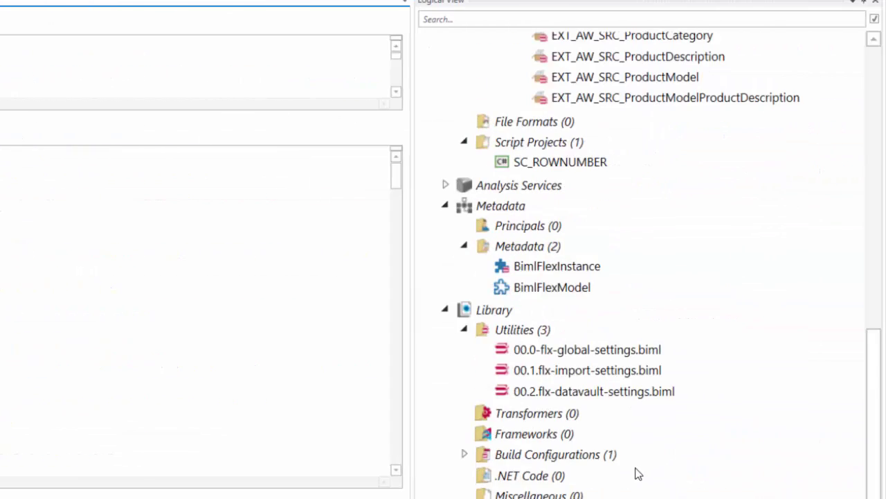
{"action": "right_click", "coordinate": [565, 264]}
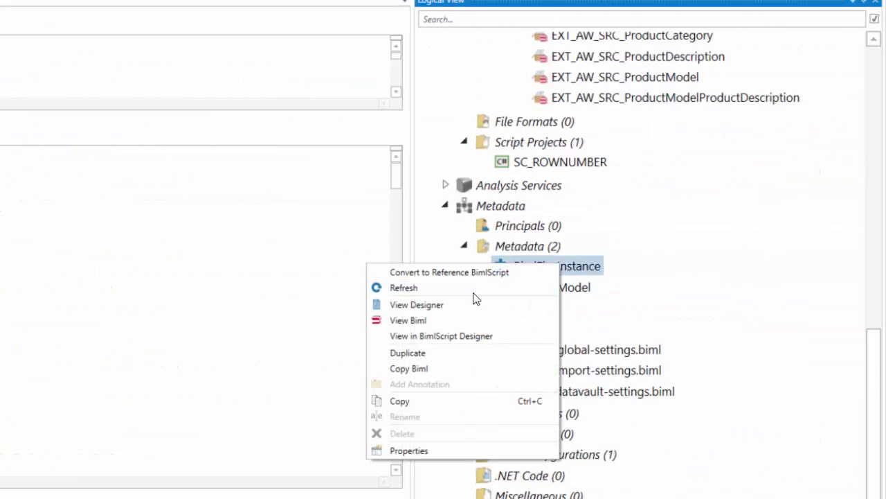
{"action": "key", "text": "Escape"}
{"action": "scroll", "coordinate": [796, 360], "scroll_direction": "up", "scroll_amount": 10}
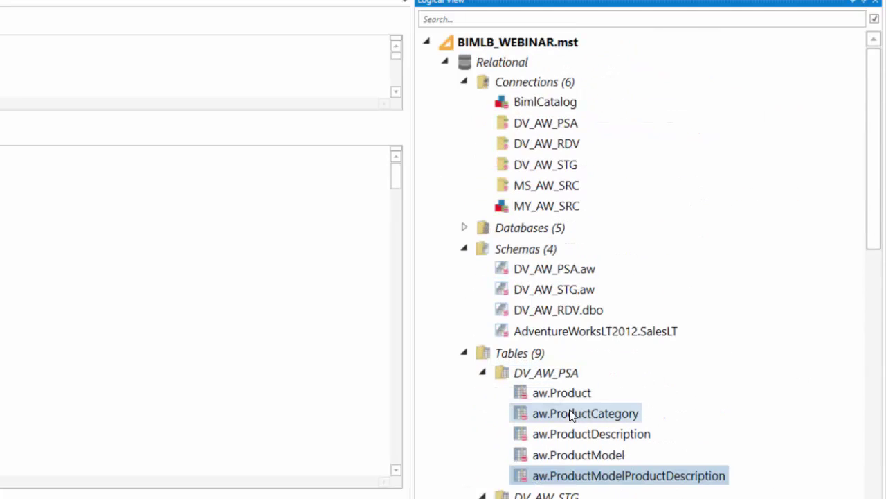
{"action": "scroll", "coordinate": [562, 423], "scroll_direction": "down", "scroll_amount": 4}
{"action": "scroll", "coordinate": [550, 451], "scroll_direction": "down", "scroll_amount": 5}
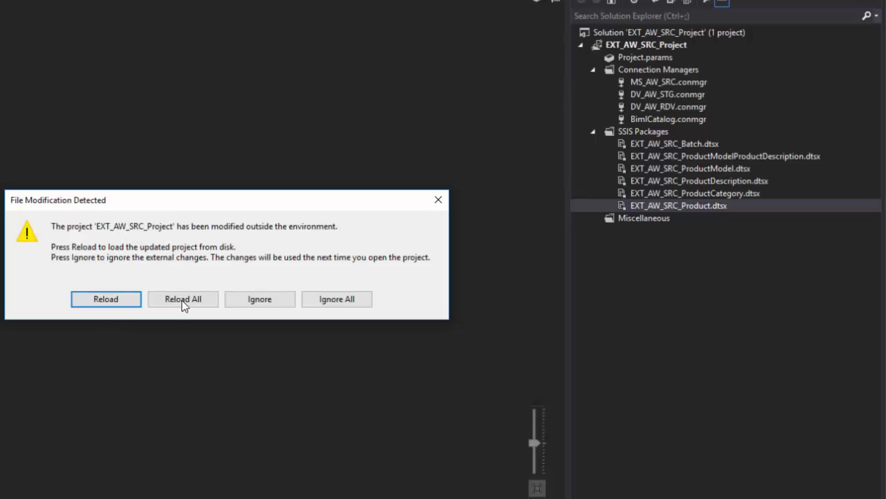
In Visual Studio, reload all modified files and open the Product package's Extract data flow to examine its persistent staging branch
{"action": "left_click", "coordinate": [183, 299]}
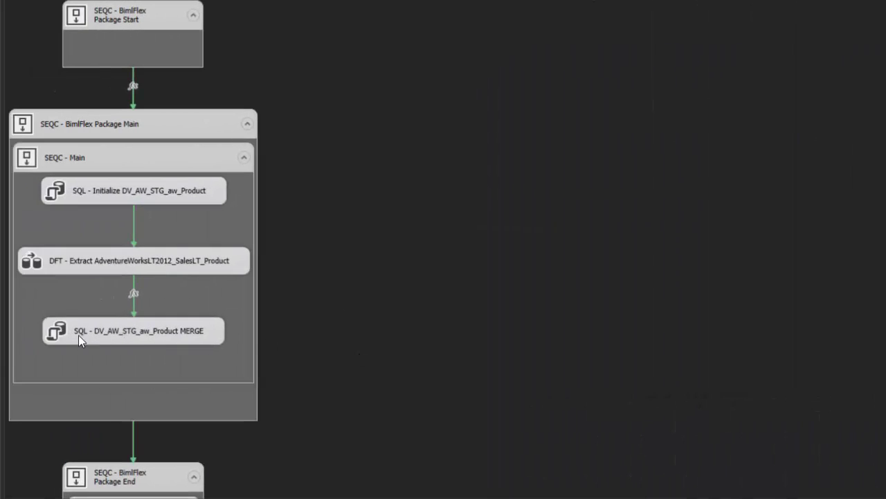
{"action": "double_click", "coordinate": [38, 261]}
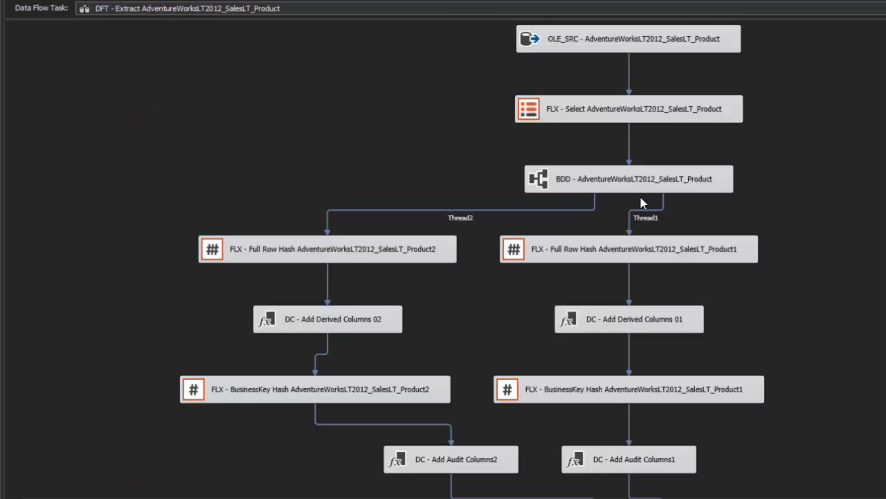
{"action": "scroll", "coordinate": [640, 180], "scroll_direction": "down", "scroll_amount": 10}
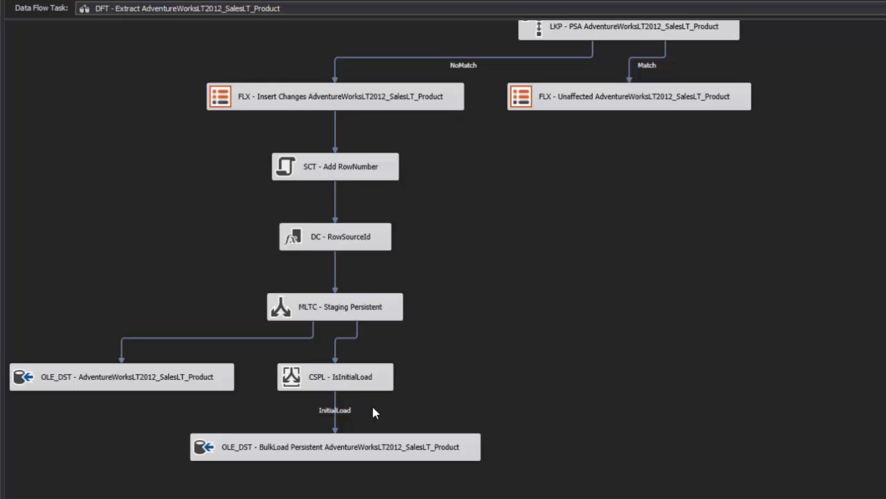
Examine the PSA lookup, the Full Row Hash and the BusinessKey Hash components on Thread1 of the Product data flow
{"action": "scroll", "coordinate": [526, 343], "scroll_direction": "up", "scroll_amount": 8}
{"action": "left_click", "coordinate": [572, 305]}
{"action": "scroll", "coordinate": [639, 335], "scroll_direction": "up", "scroll_amount": 1}
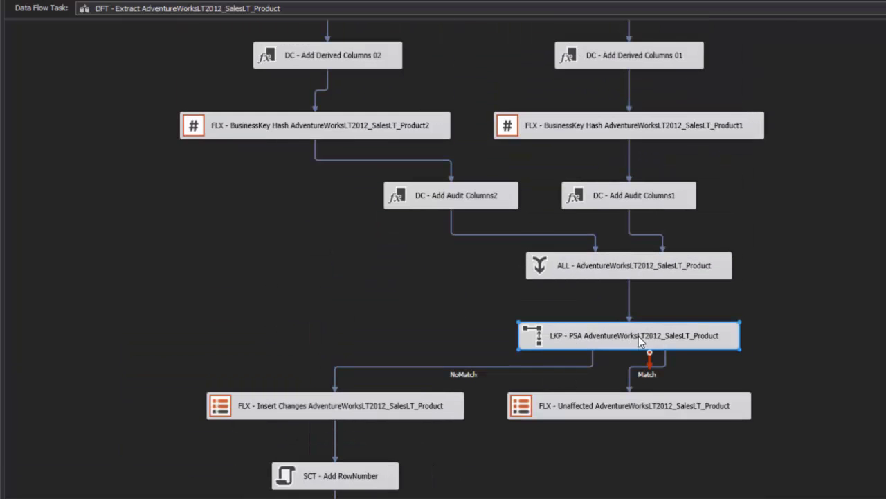
{"action": "scroll", "coordinate": [680, 193], "scroll_direction": "up", "scroll_amount": 3}
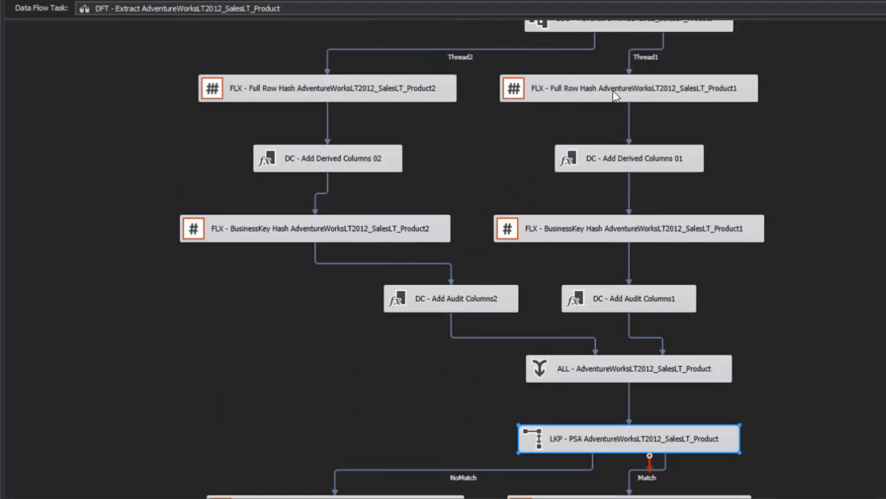
{"action": "left_click", "coordinate": [590, 86]}
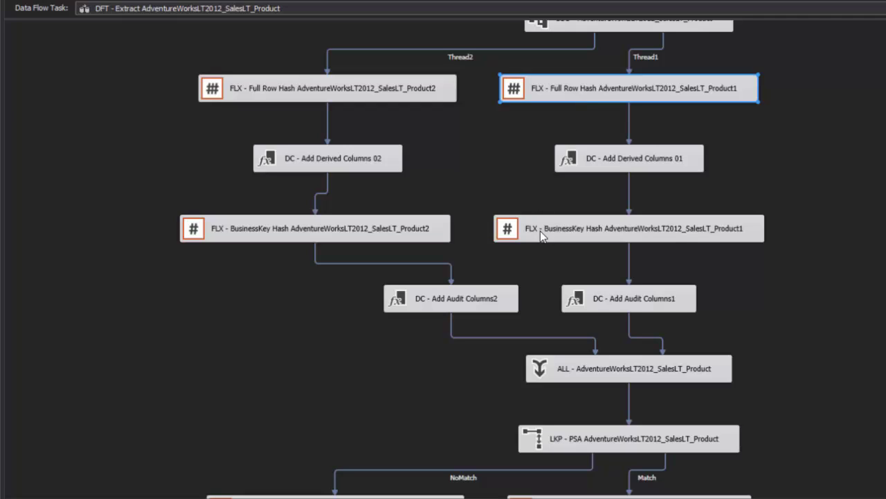
{"action": "left_click", "coordinate": [628, 232]}
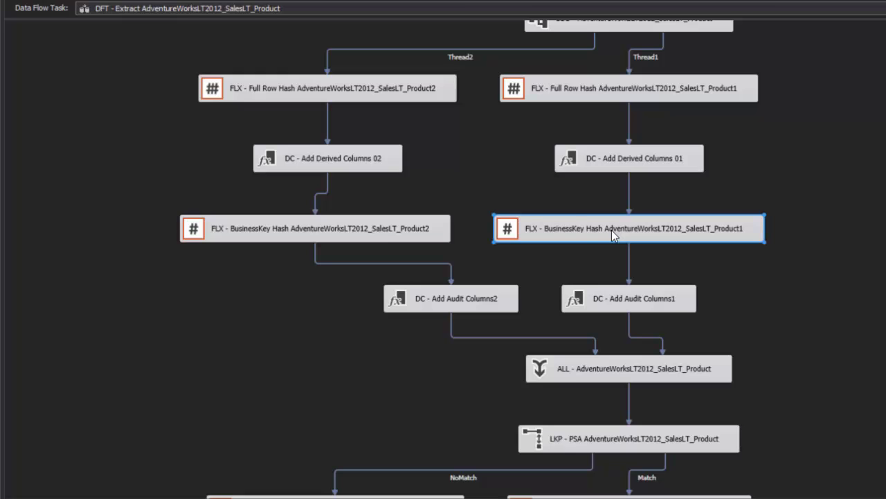
Examine Thread1's Full Row Hash and the PSA lookup in the Product data flow, plus the DV_AW_STG_aw_Product MERGE task in the control flow
{"action": "scroll", "coordinate": [612, 230], "scroll_direction": "down", "scroll_amount": 3}
{"action": "scroll", "coordinate": [586, 139], "scroll_direction": "up", "scroll_amount": 4}
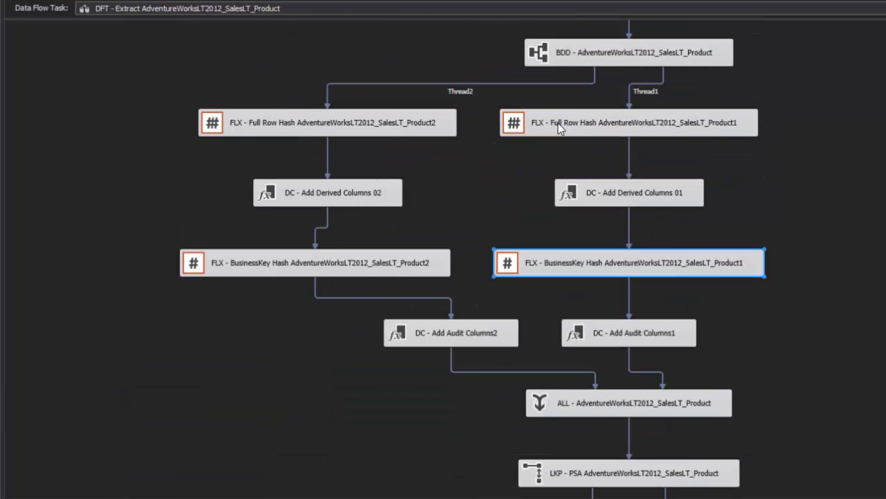
{"action": "left_click", "coordinate": [559, 129]}
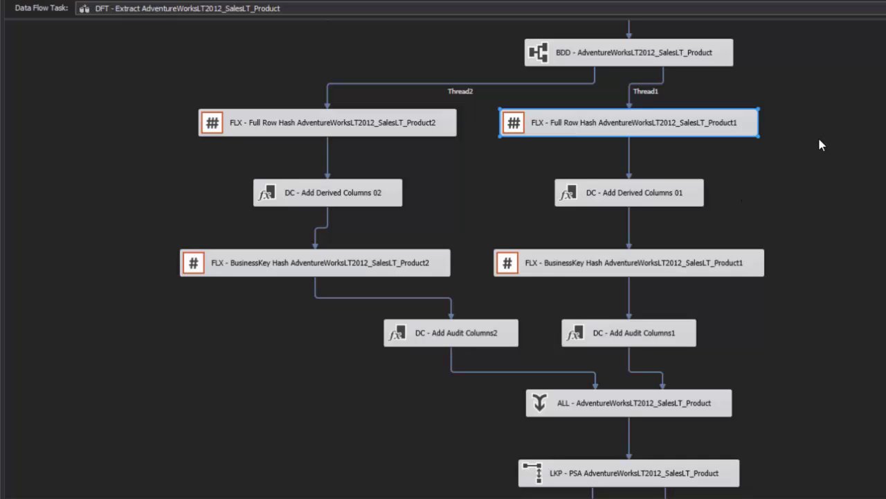
{"action": "scroll", "coordinate": [833, 154], "scroll_direction": "down", "scroll_amount": 6}
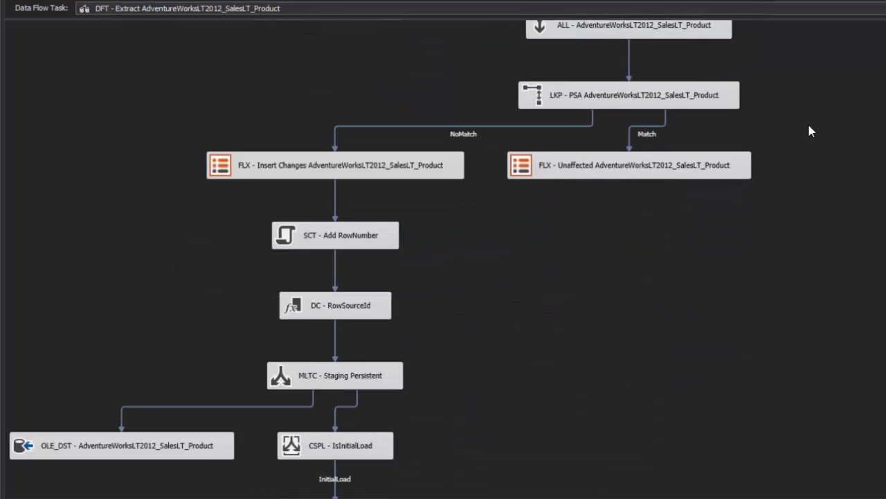
{"action": "left_click", "coordinate": [637, 102]}
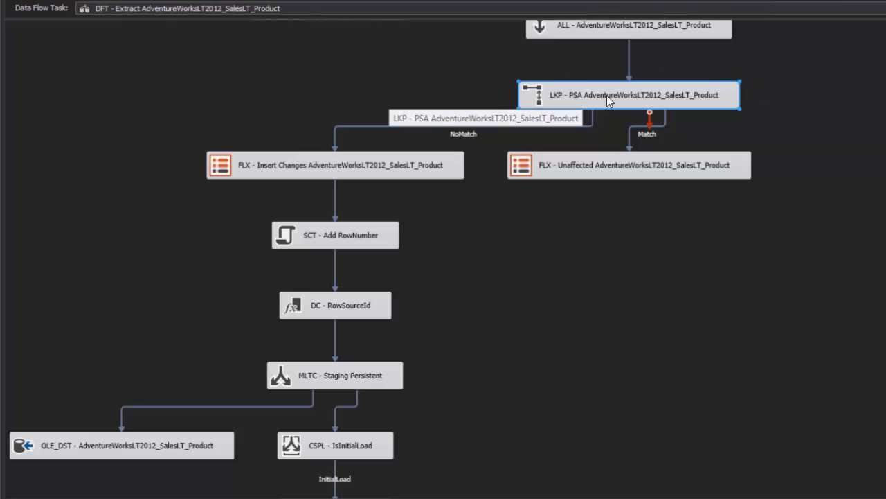
{"action": "left_click_drag", "start_coordinate": [496, 68], "coordinate": [769, 119]}
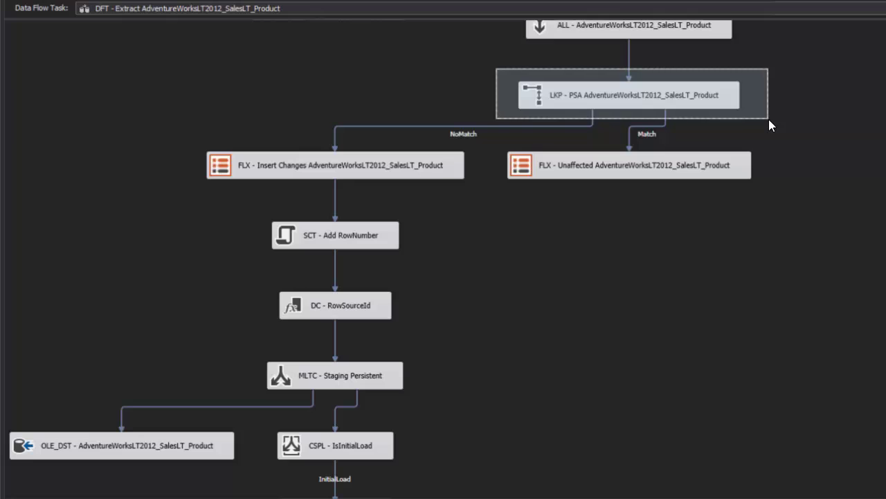
{"action": "left_click_drag", "start_coordinate": [768, 119], "coordinate": [768, 119]}
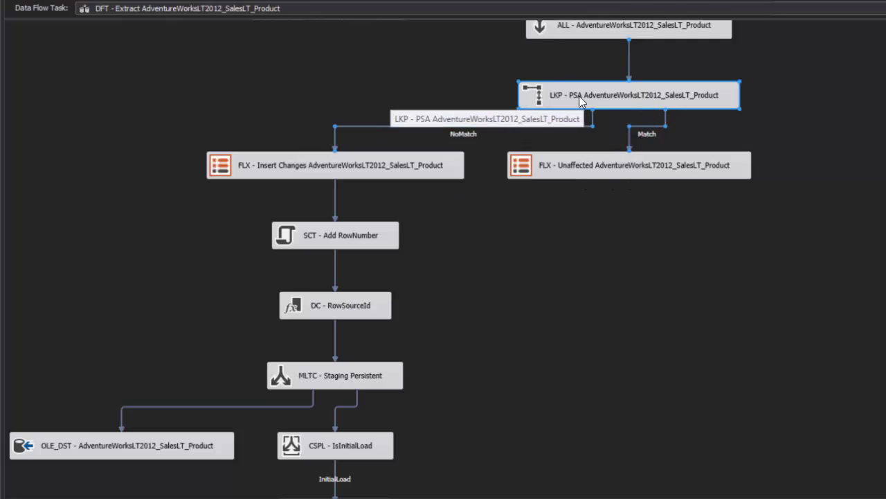
{"action": "scroll", "coordinate": [328, 196], "scroll_direction": "down", "scroll_amount": 2}
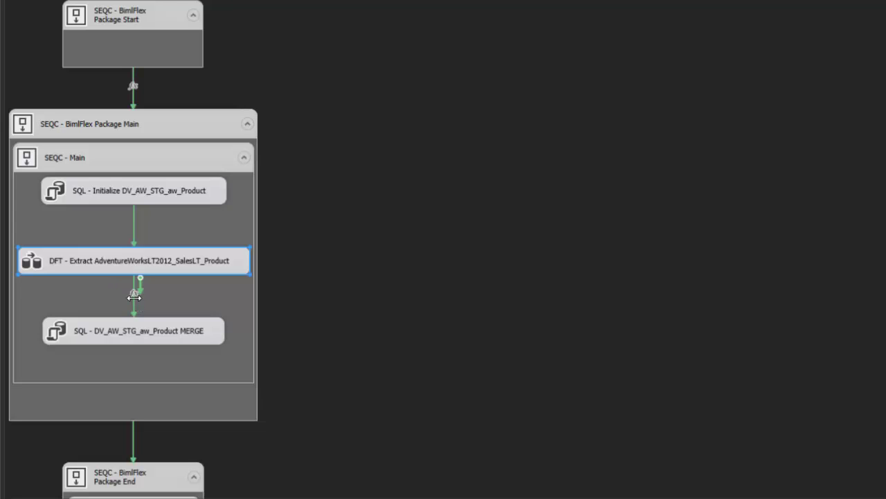
{"action": "left_click", "coordinate": [70, 334]}
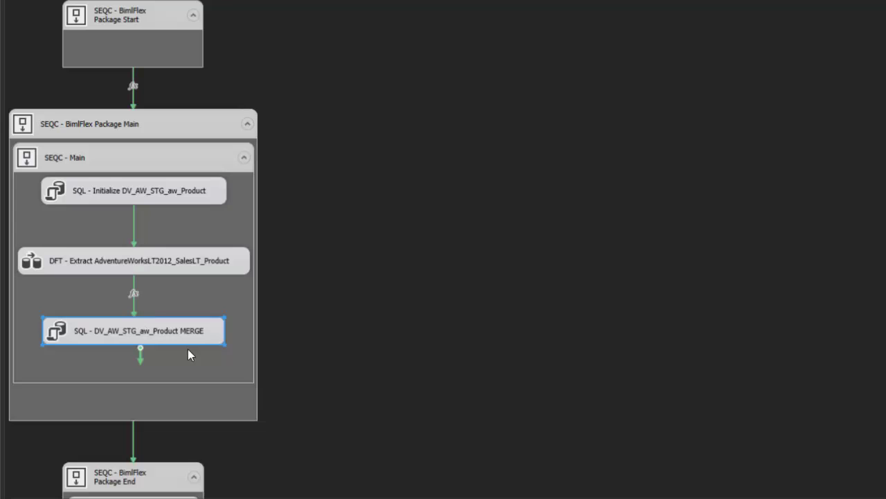
Switch to the Excel connection metadata and set PersistHistory to Y for the MS_AW_SRC connection
{"action": "type", "text": "DV_AW_PSA"}
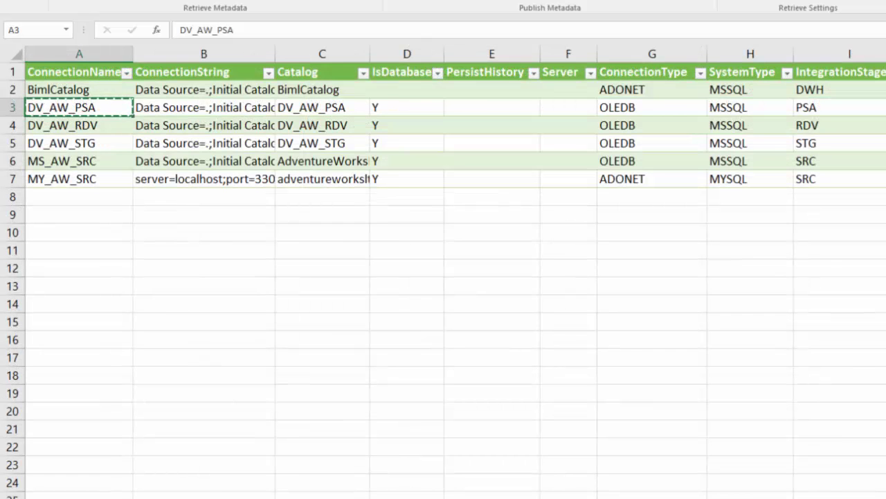
{"action": "left_click", "coordinate": [420, 162]}
{"action": "left_click", "coordinate": [479, 162]}
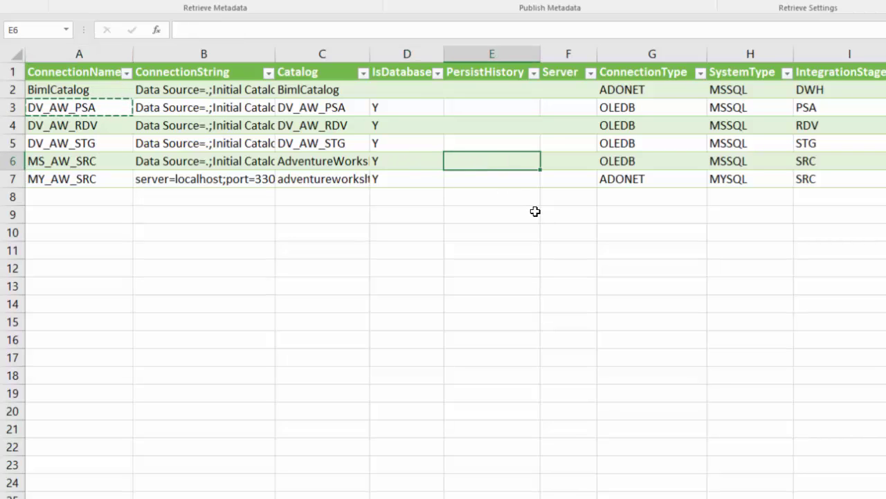
{"action": "type", "text": "Y"}
{"action": "key", "text": "Tab"}
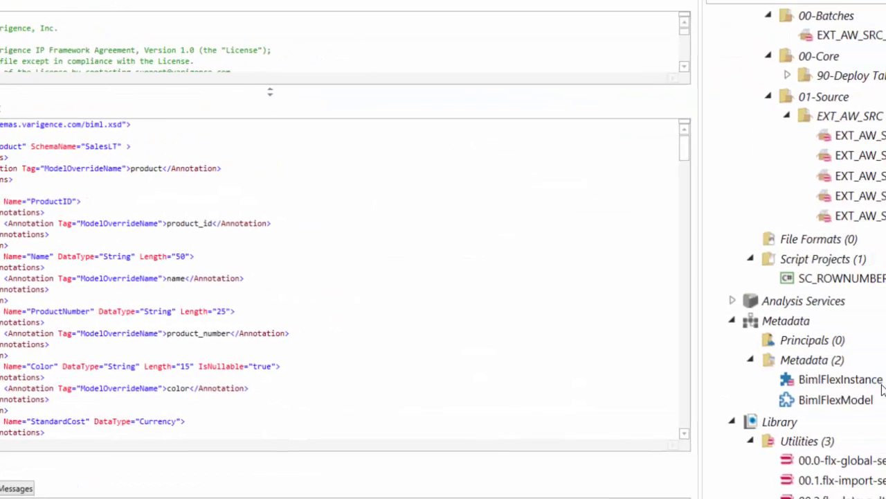
Switch to BimlStudio and refresh the BimlFlexInstance metadata
{"action": "right_click", "coordinate": [554, 350]}
{"action": "key", "text": "Escape"}
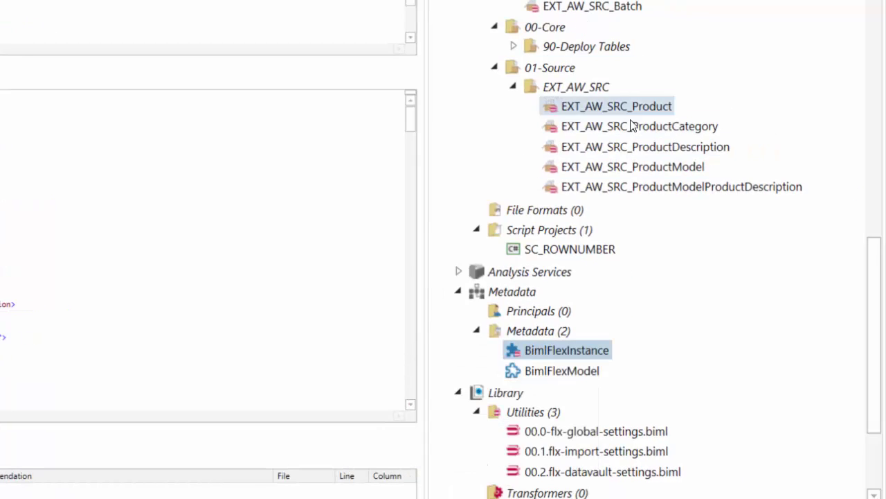
{"action": "scroll", "coordinate": [629, 128], "scroll_direction": "up", "scroll_amount": 8}
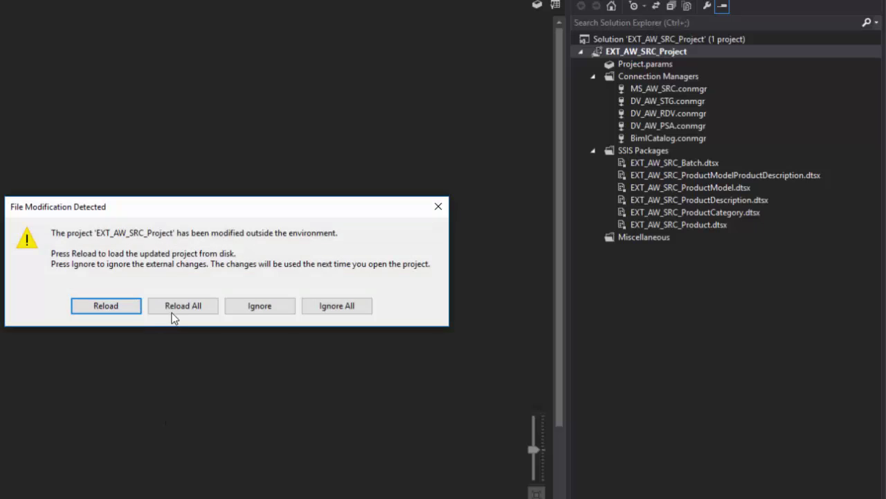
Switch to Visual Studio, reload all modified files and examine the DV_AW_STG_aw_Product END_DATES task in the Product package
{"action": "left_click", "coordinate": [173, 310]}
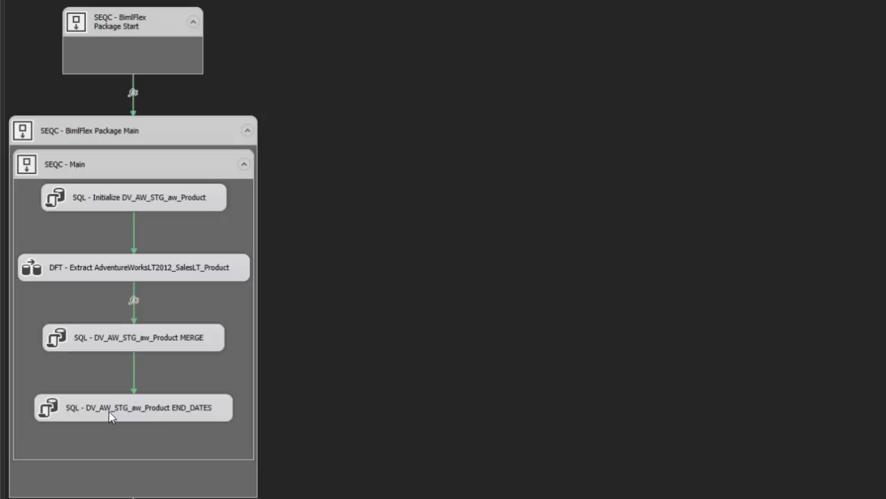
{"action": "left_click", "coordinate": [85, 411]}
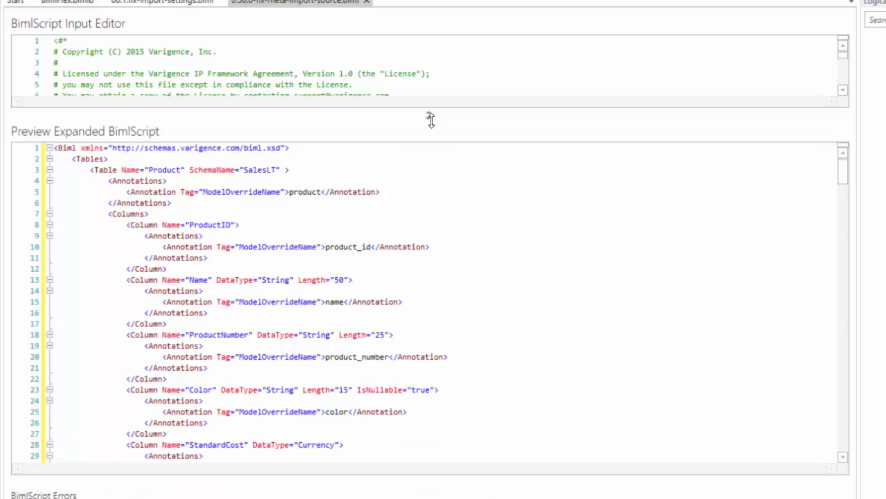
In BimlStudio, enlarge the BimlScript input editor and show 00.1.flx-import-settings.biml at a smaller text size
{"action": "left_click_drag", "start_coordinate": [431, 120], "coordinate": [428, 274]}
{"action": "left_click", "coordinate": [159, 3]}
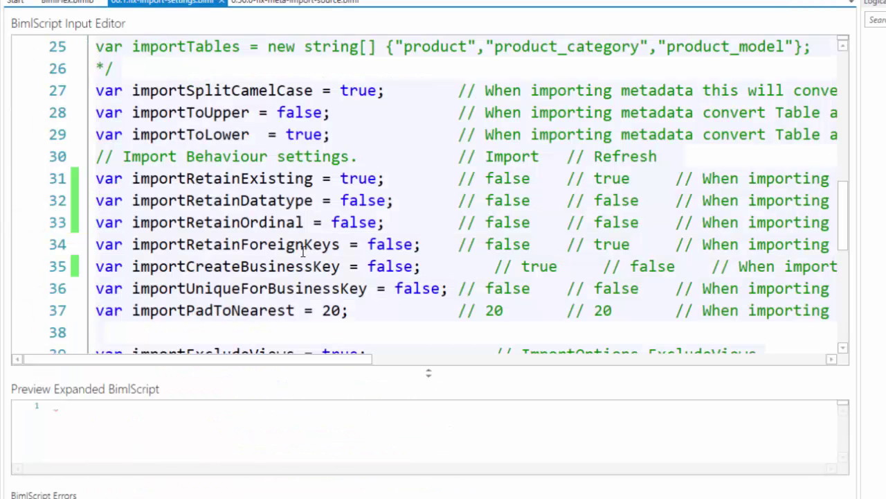
{"action": "scroll", "coordinate": [406, 261], "scroll_direction": "up", "scroll_amount": 2}
{"action": "scroll", "coordinate": [407, 262], "scroll_direction": "down", "scroll_amount": 4, "text": "ctrl"}
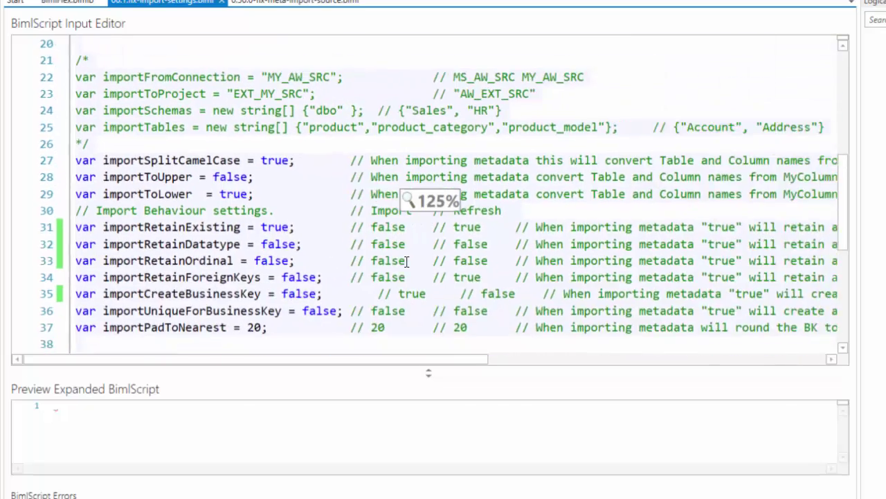
Review the importTarget variables in the import settings script, along with its source connection, project, schema and table variables
{"action": "scroll", "coordinate": [335, 248], "scroll_direction": "down", "scroll_amount": 1}
{"action": "scroll", "coordinate": [332, 249], "scroll_direction": "down", "scroll_amount": 4}
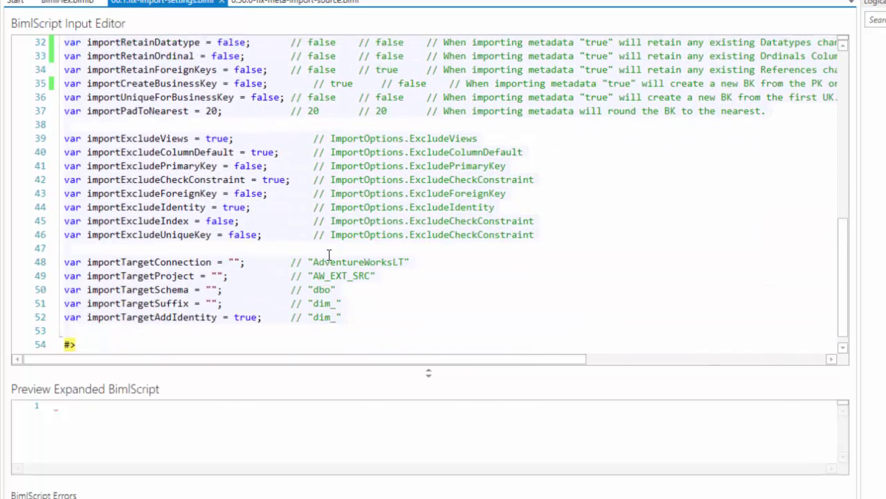
{"action": "left_click_drag", "start_coordinate": [75, 255], "coordinate": [65, 248]}
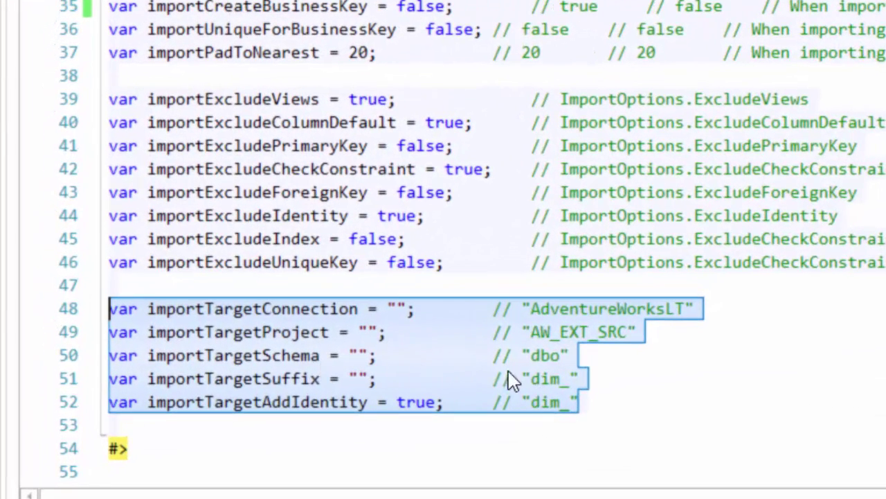
{"action": "left_click_drag", "start_coordinate": [610, 408], "coordinate": [70, 315]}
{"action": "scroll", "coordinate": [768, 323], "scroll_direction": "up", "scroll_amount": 5}
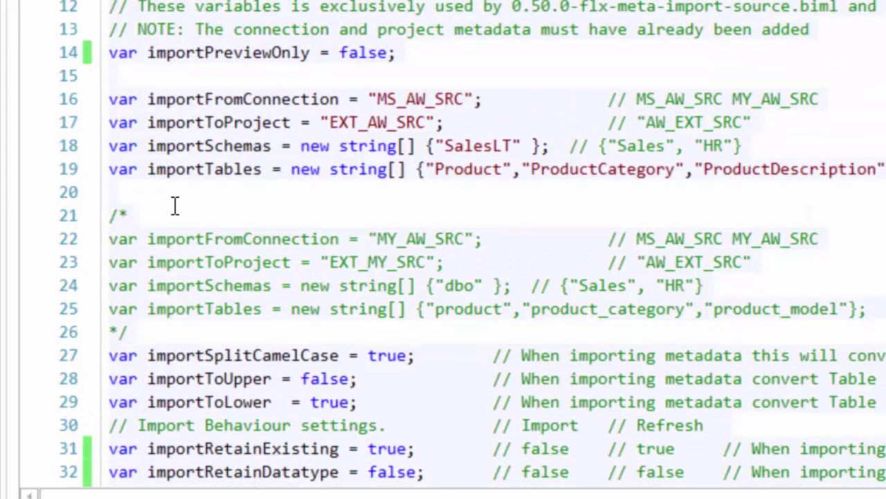
Look through the extension points of BimlFlex.bimlb and the 0.50.0-flx-meta-import-source.biml script
{"action": "left_click", "coordinate": [126, 194]}
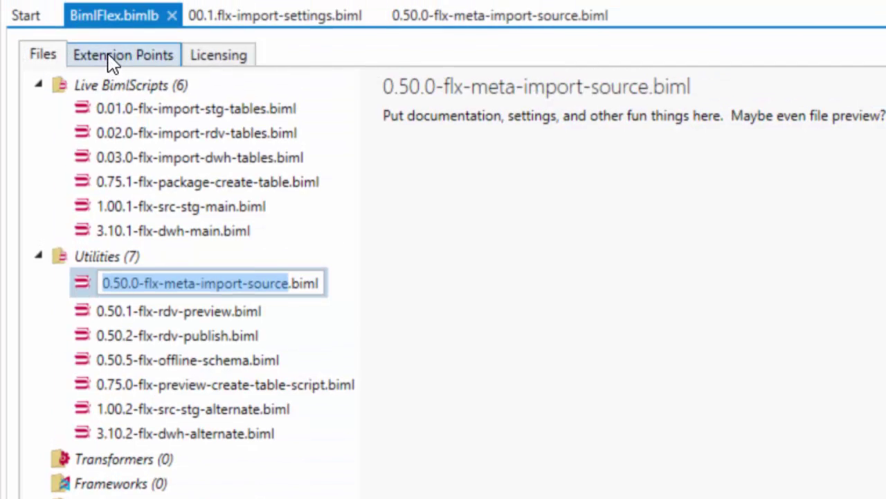
{"action": "left_click", "coordinate": [114, 55]}
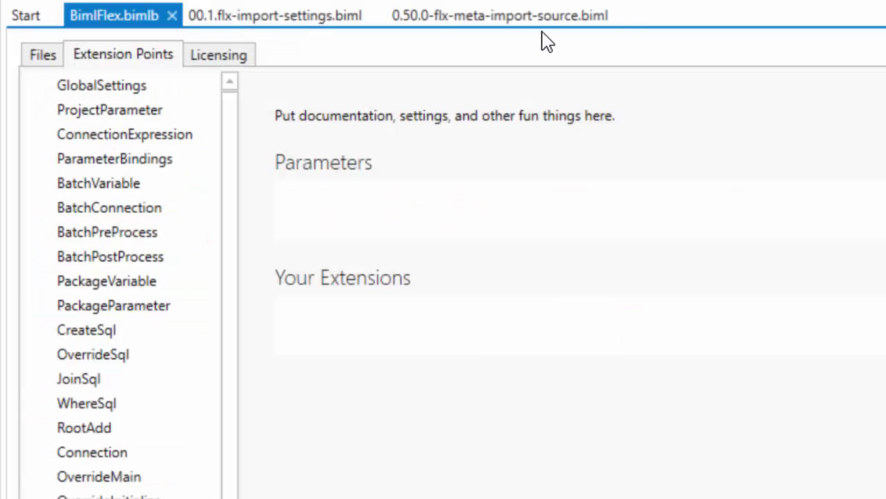
{"action": "left_click", "coordinate": [440, 22]}
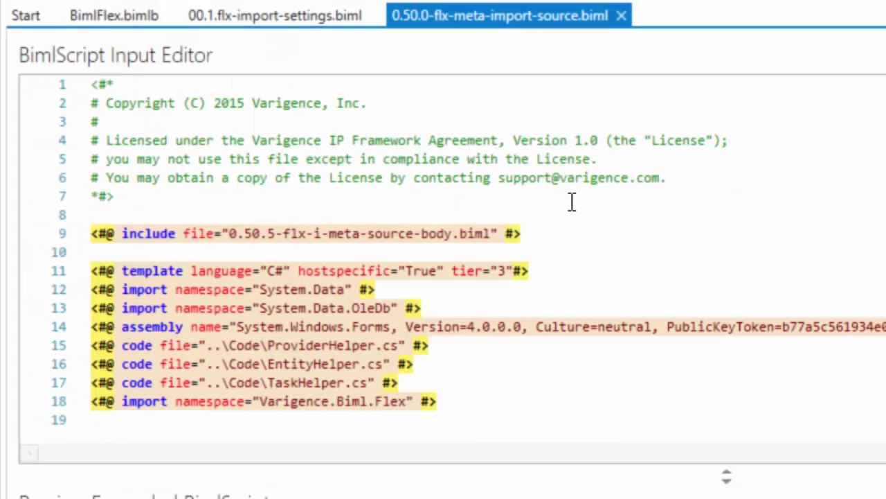
Return to 00.1.flx-import-settings.biml and review the import behaviour and importExclude options, including importExcludeViews
{"action": "left_click", "coordinate": [234, 26]}
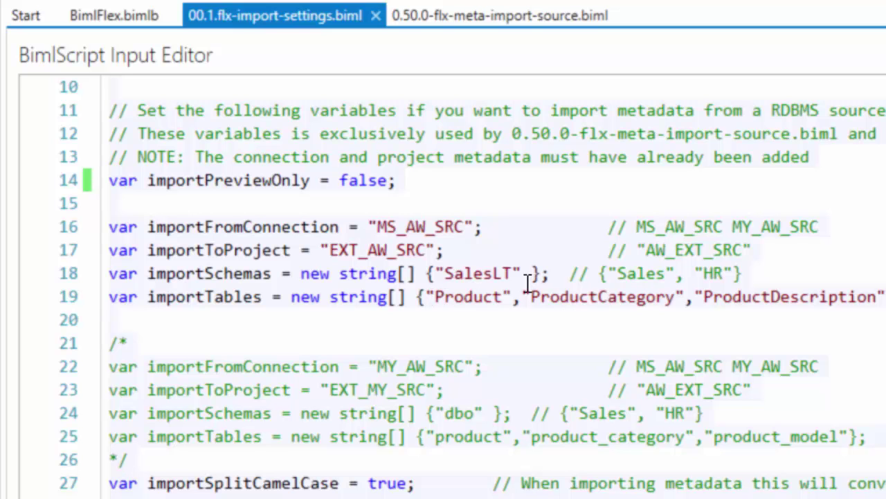
{"action": "scroll", "coordinate": [468, 317], "scroll_direction": "down", "scroll_amount": 3}
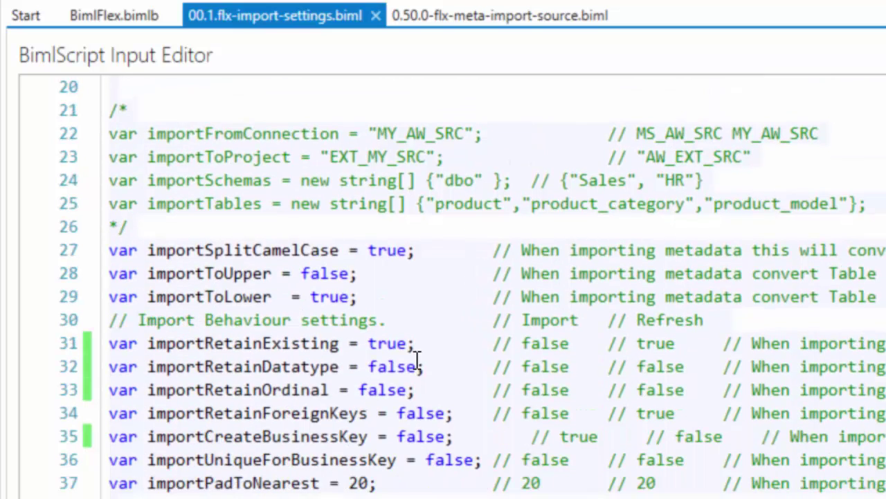
{"action": "scroll", "coordinate": [359, 413], "scroll_direction": "down", "scroll_amount": 2}
{"action": "left_click", "coordinate": [380, 413]}
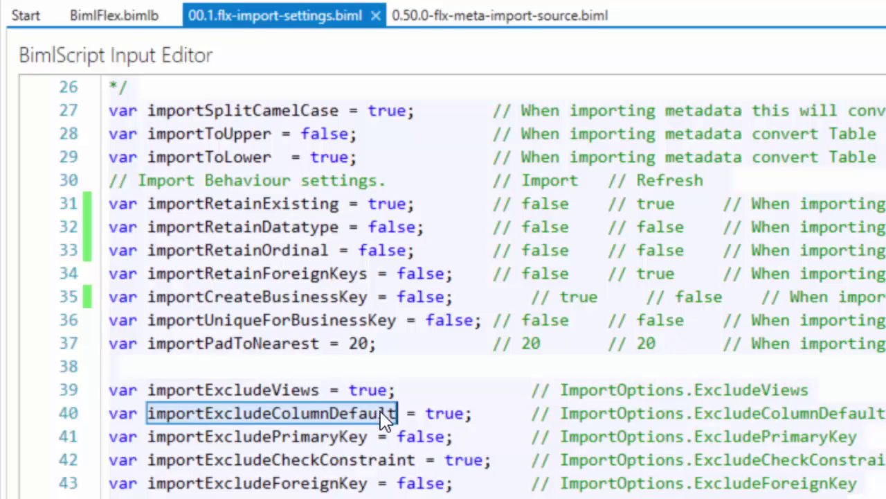
{"action": "double_click", "coordinate": [374, 391]}
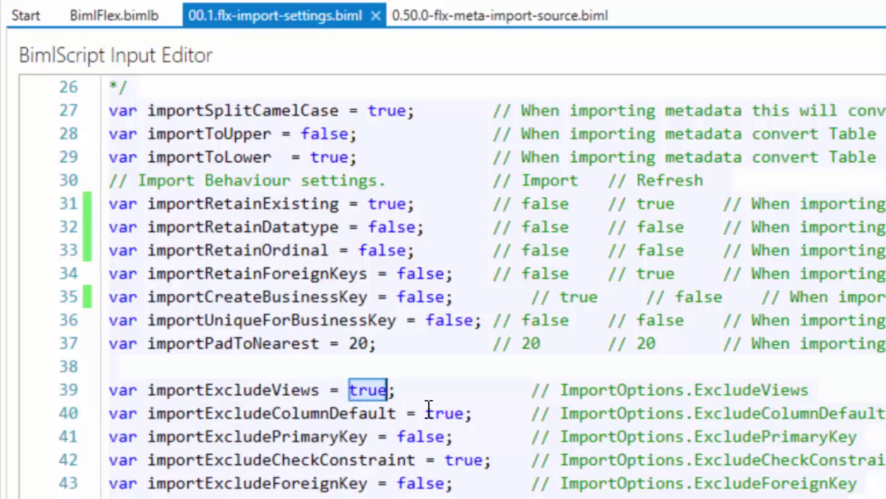
{"action": "scroll", "coordinate": [369, 454], "scroll_direction": "down", "scroll_amount": 2}
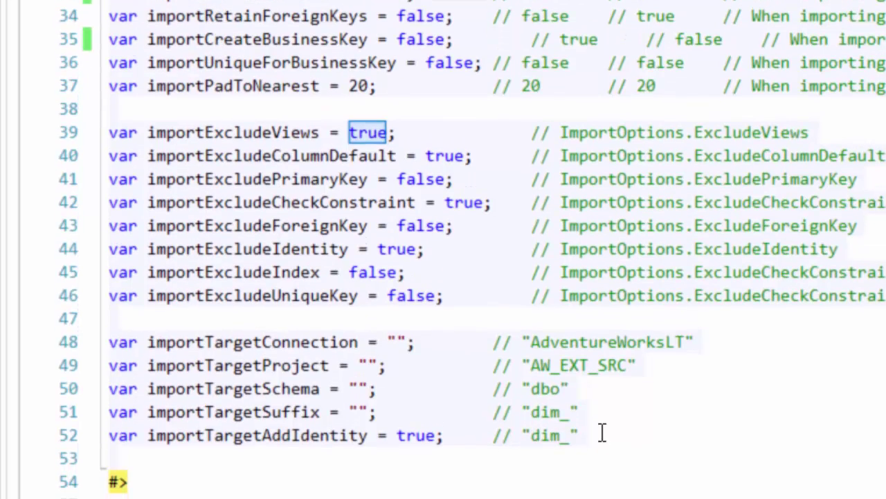
Examine the importTarget connection, project, schema, suffix and AddIdentity variables and their example values one by one
{"action": "left_click_drag", "start_coordinate": [599, 468], "coordinate": [129, 377]}
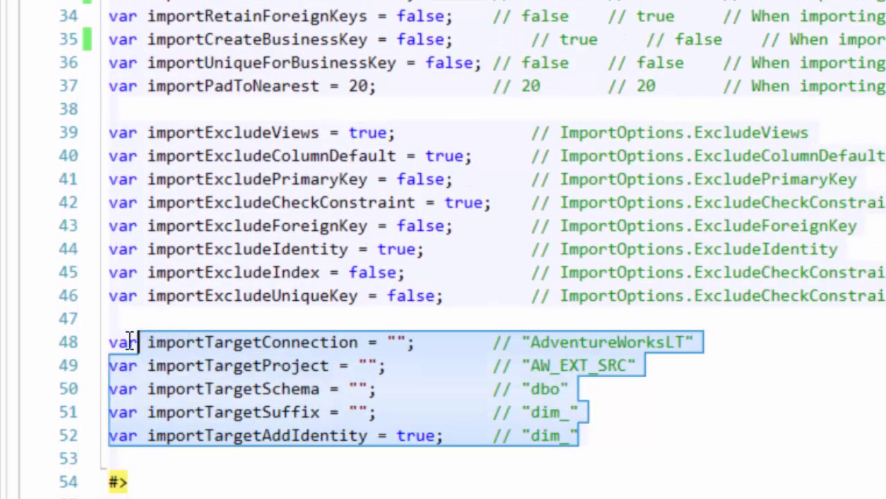
{"action": "left_click", "coordinate": [446, 389]}
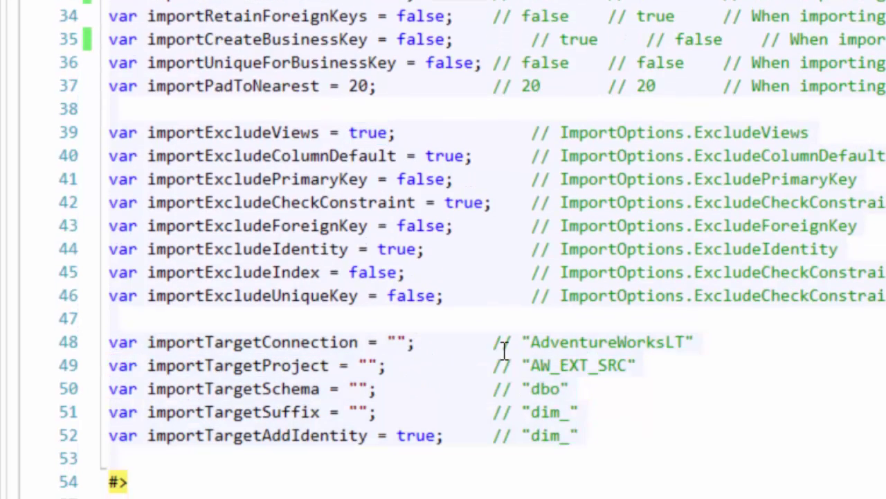
{"action": "left_click", "coordinate": [397, 342]}
{"action": "left_click", "coordinate": [368, 365]}
{"action": "left_click", "coordinate": [361, 389]}
{"action": "double_click", "coordinate": [551, 388]}
{"action": "left_click", "coordinate": [358, 388]}
{"action": "left_click_drag", "start_coordinate": [531, 412], "coordinate": [569, 413]}
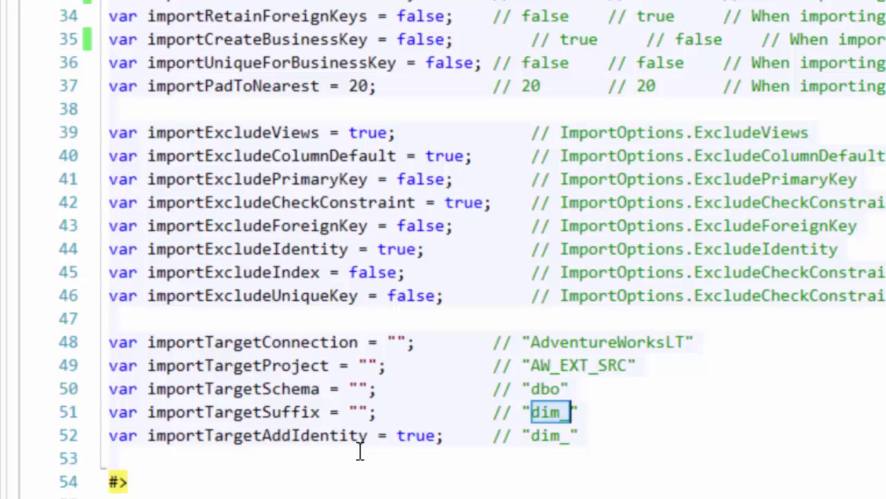
{"action": "left_click", "coordinate": [406, 441]}
{"action": "left_click_drag", "start_coordinate": [597, 450], "coordinate": [90, 353]}
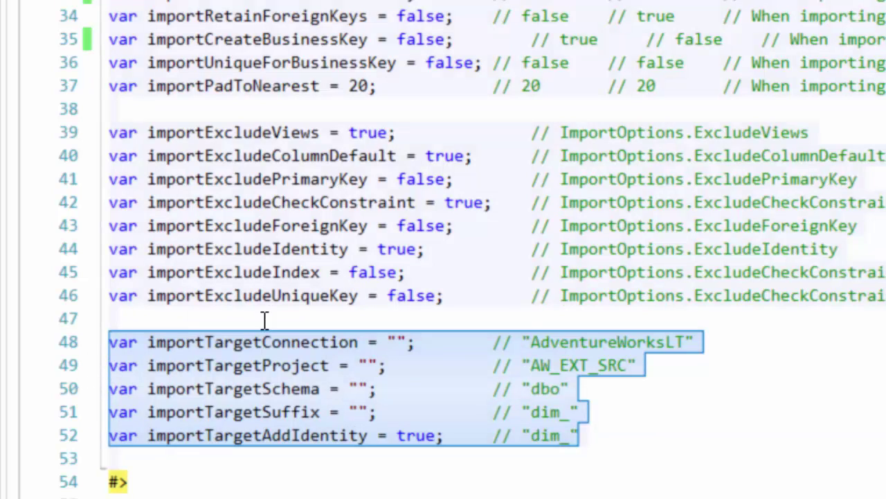
{"action": "left_click", "coordinate": [369, 365]}
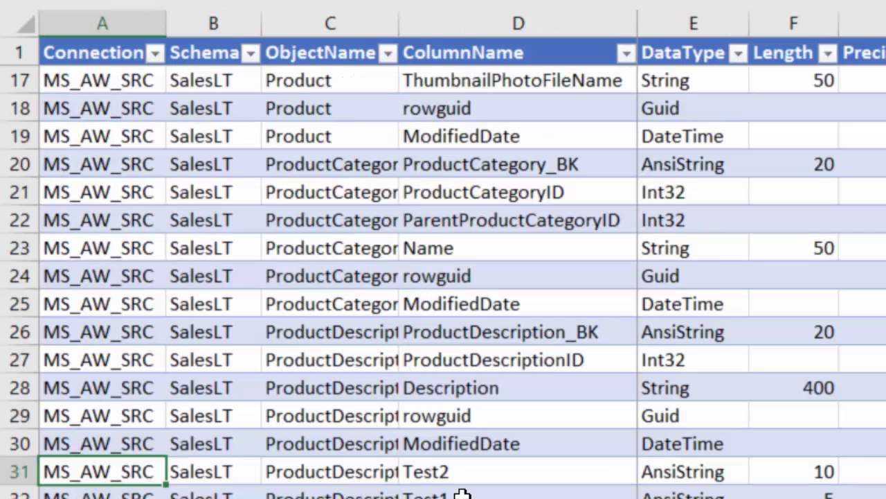
In the Excel Columns sheet, examine the reference columns and the TargetTable cells for the MS_AW_SRC rows
{"action": "scroll", "coordinate": [135, 491], "scroll_direction": "down", "scroll_amount": 2}
{"action": "left_click_drag", "start_coordinate": [317, 448], "coordinate": [416, 448]}
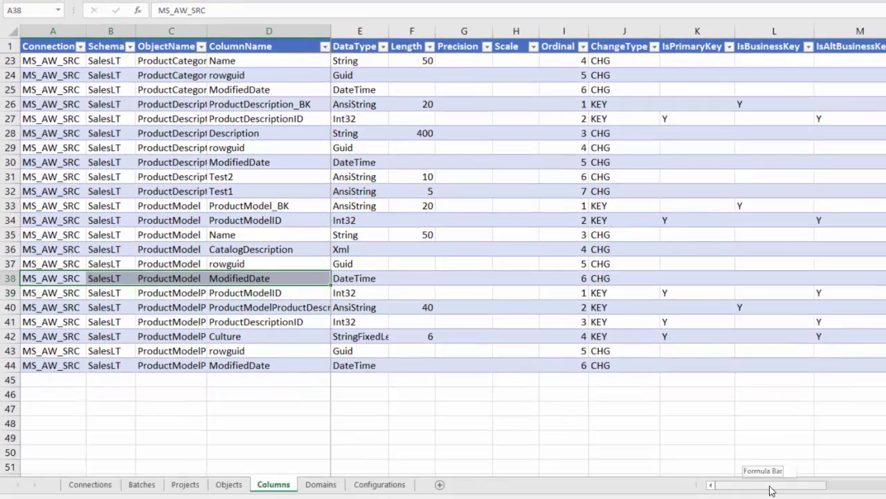
{"action": "left_click_drag", "start_coordinate": [772, 490], "coordinate": [782, 489]}
{"action": "left_click_drag", "start_coordinate": [787, 153], "coordinate": [882, 365]}
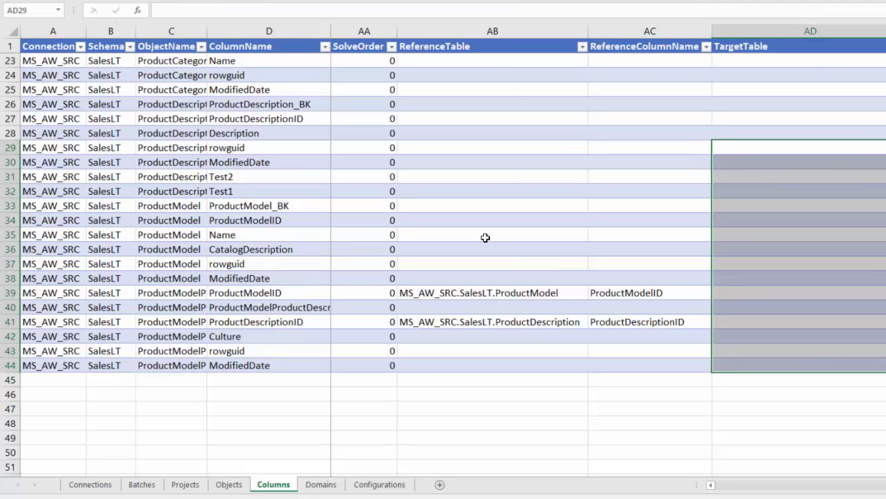
Examine the SsisExpression values of ProductModel_BK and the ProductModelProductDescription key in row 40, including the null handling of ProductModelID
{"action": "scroll", "coordinate": [593, 212], "scroll_direction": "left", "scroll_amount": 5}
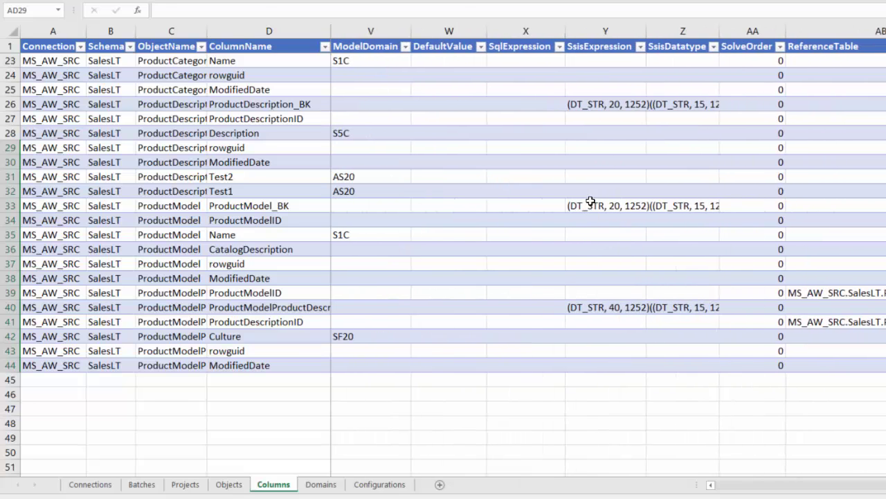
{"action": "left_click", "coordinate": [593, 203]}
{"action": "left_click", "coordinate": [620, 307]}
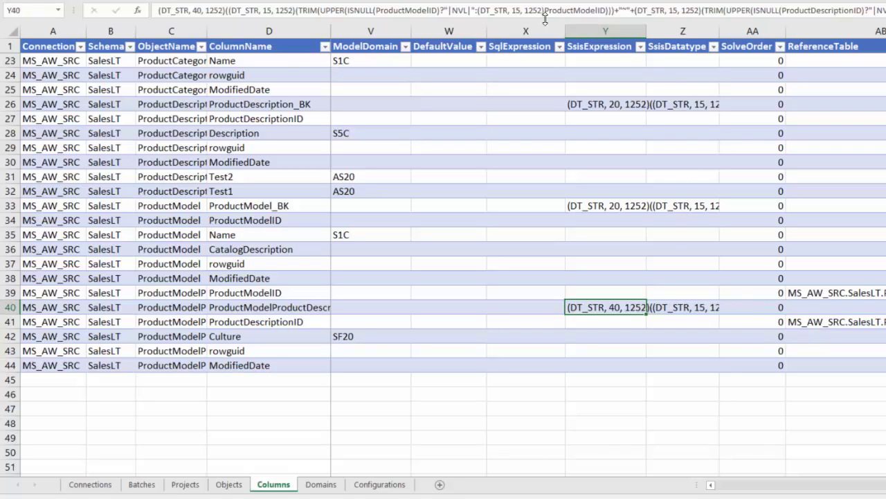
{"action": "left_click_drag", "start_coordinate": [422, 11], "coordinate": [541, 11]}
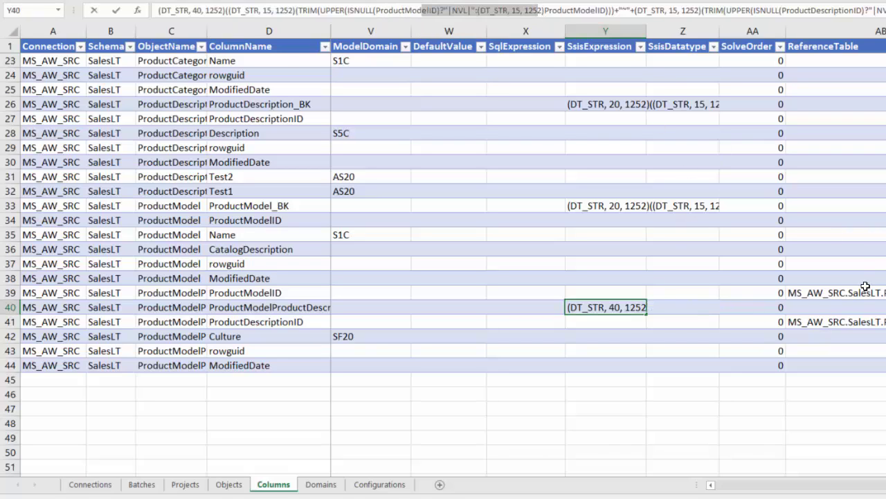
Examine the ReferenceTable and ReferenceColumnName entries for ProductModelID in row 39 and ParentProductCategoryID, and return to the data type and key columns
{"action": "left_click_drag", "start_coordinate": [839, 293], "coordinate": [776, 293]}
{"action": "scroll", "coordinate": [859, 299], "scroll_direction": "up", "scroll_amount": 1}
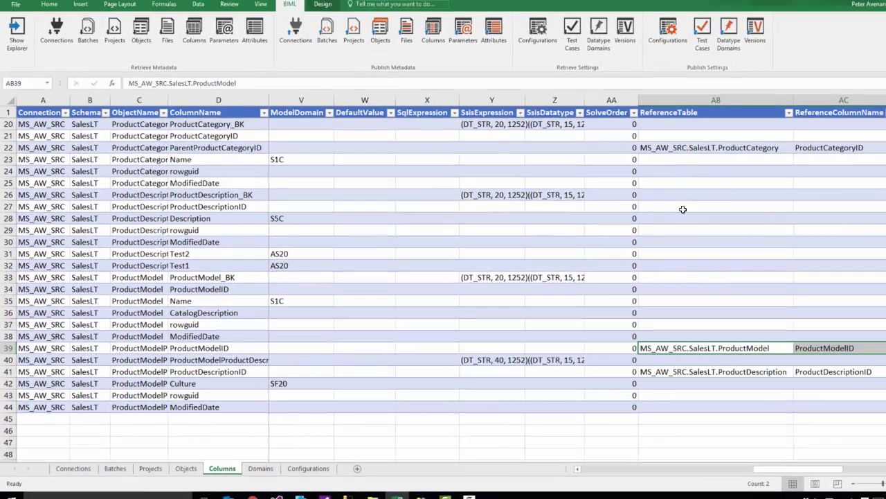
{"action": "left_click", "coordinate": [696, 181]}
{"action": "left_click_drag", "start_coordinate": [676, 148], "coordinate": [824, 151]}
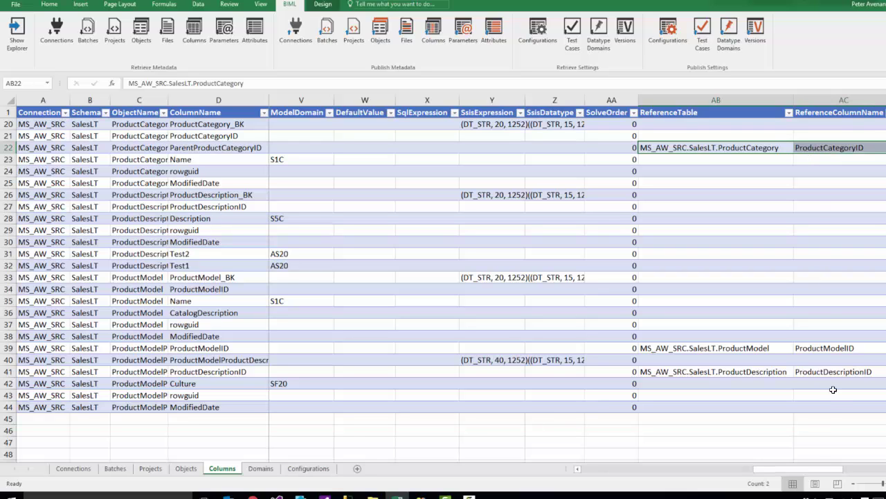
{"action": "left_click_drag", "start_coordinate": [810, 471], "coordinate": [531, 385]}
{"action": "scroll", "coordinate": [441, 306], "scroll_direction": "up", "scroll_amount": 6}
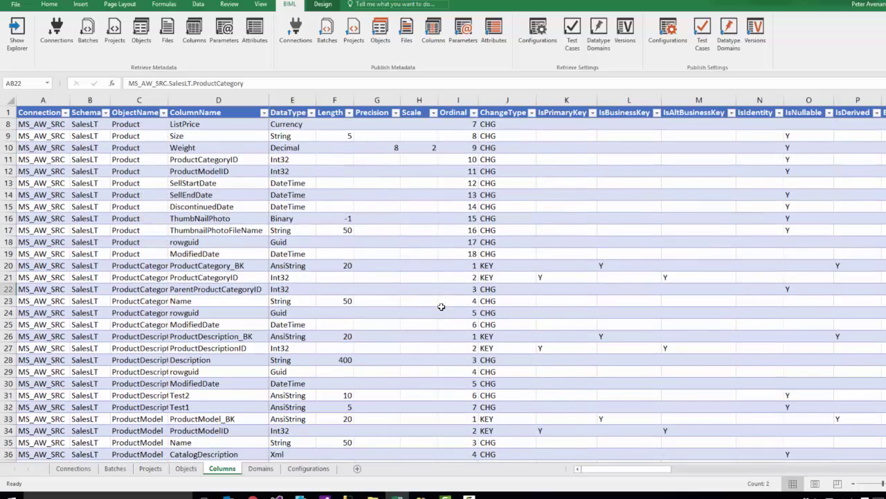